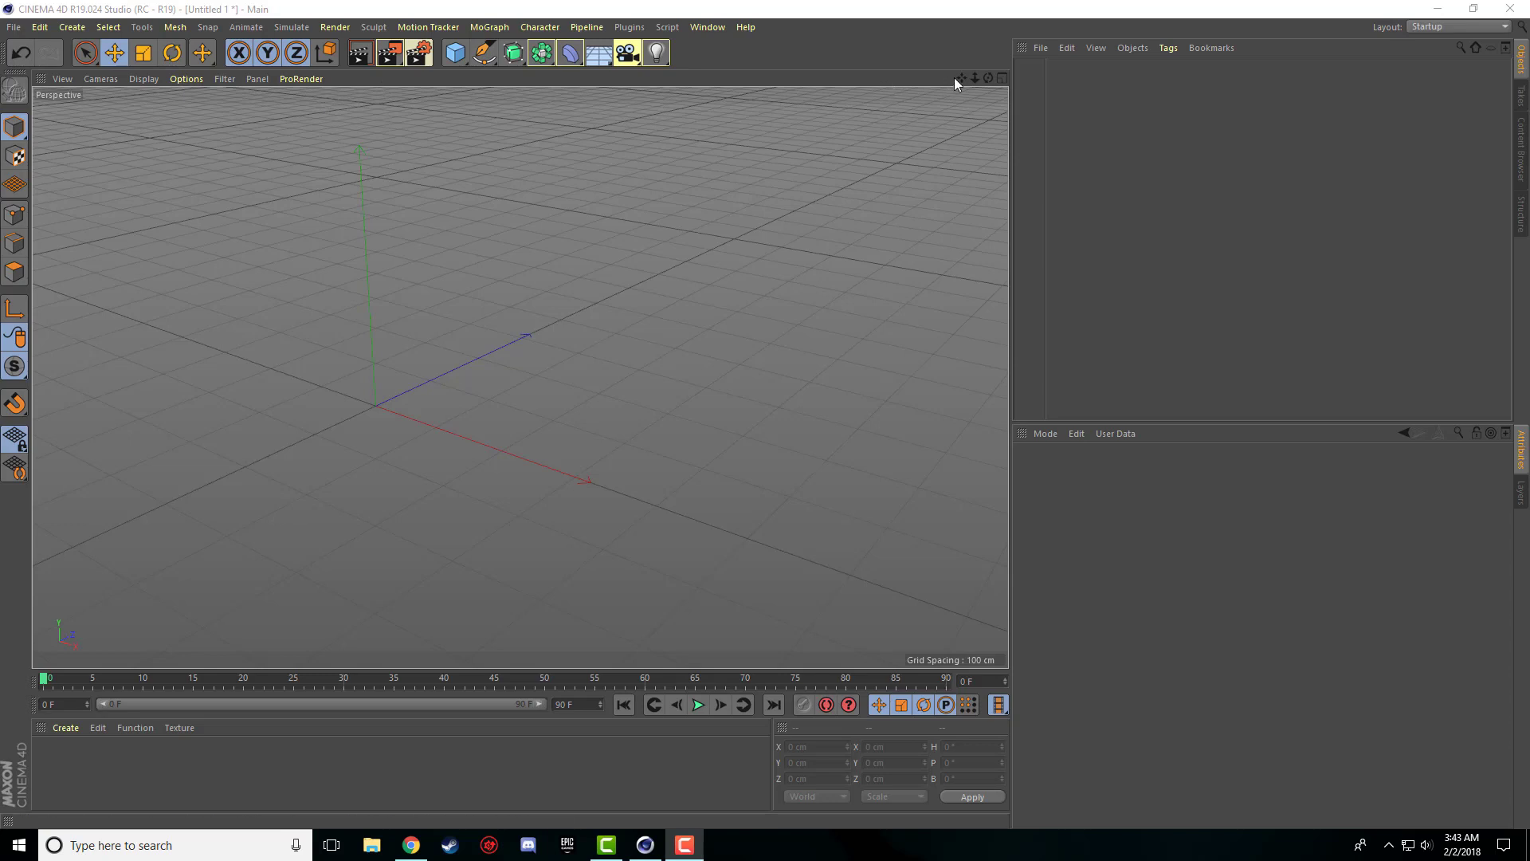
- Add a default Text spline to the empty scene
left_click_drag(961, 78, 521, 377)
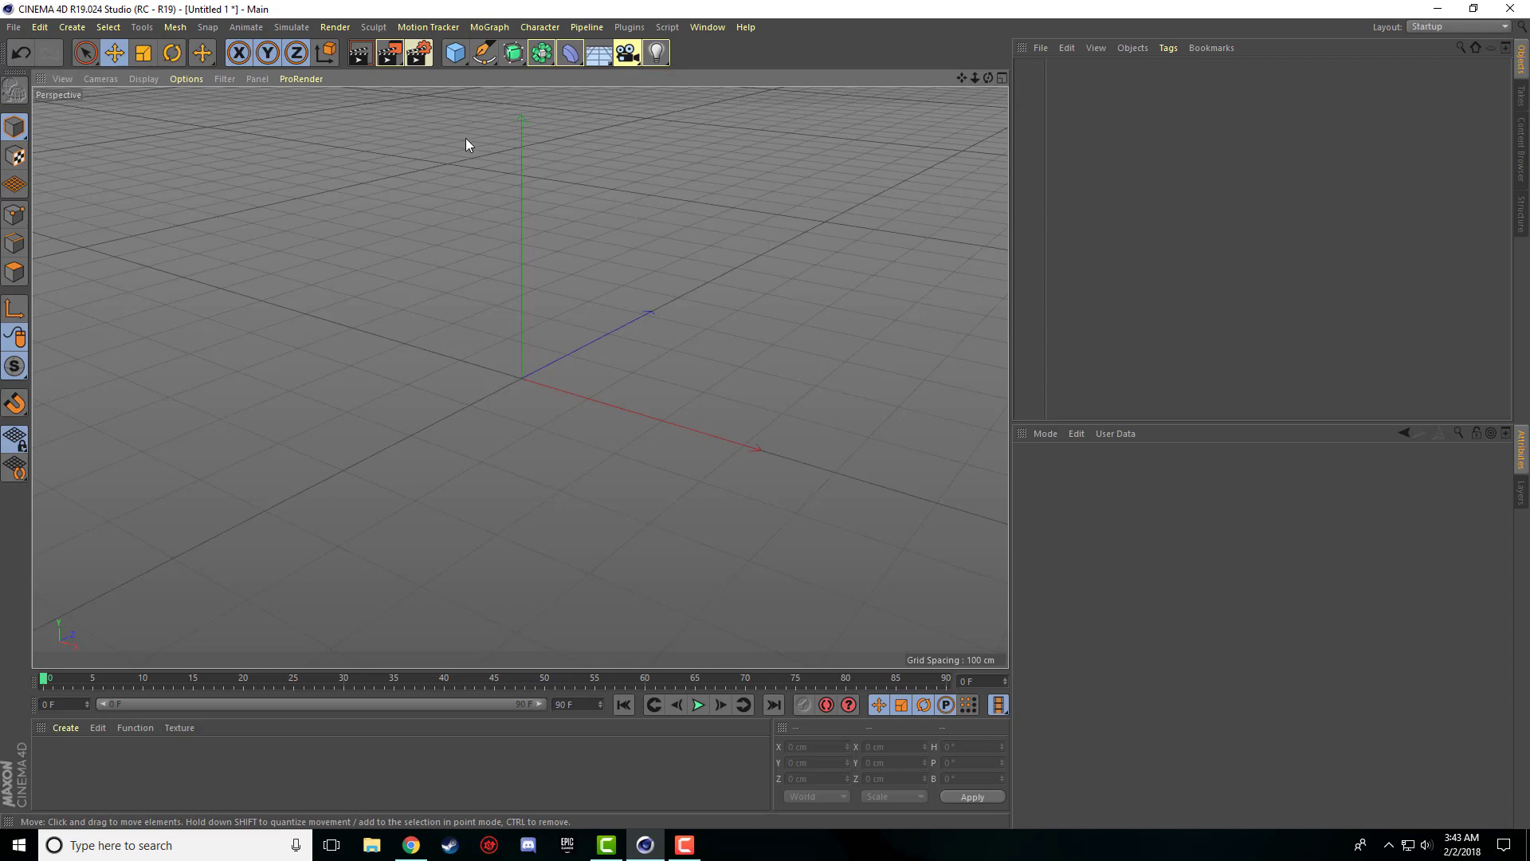
left_click(489, 54)
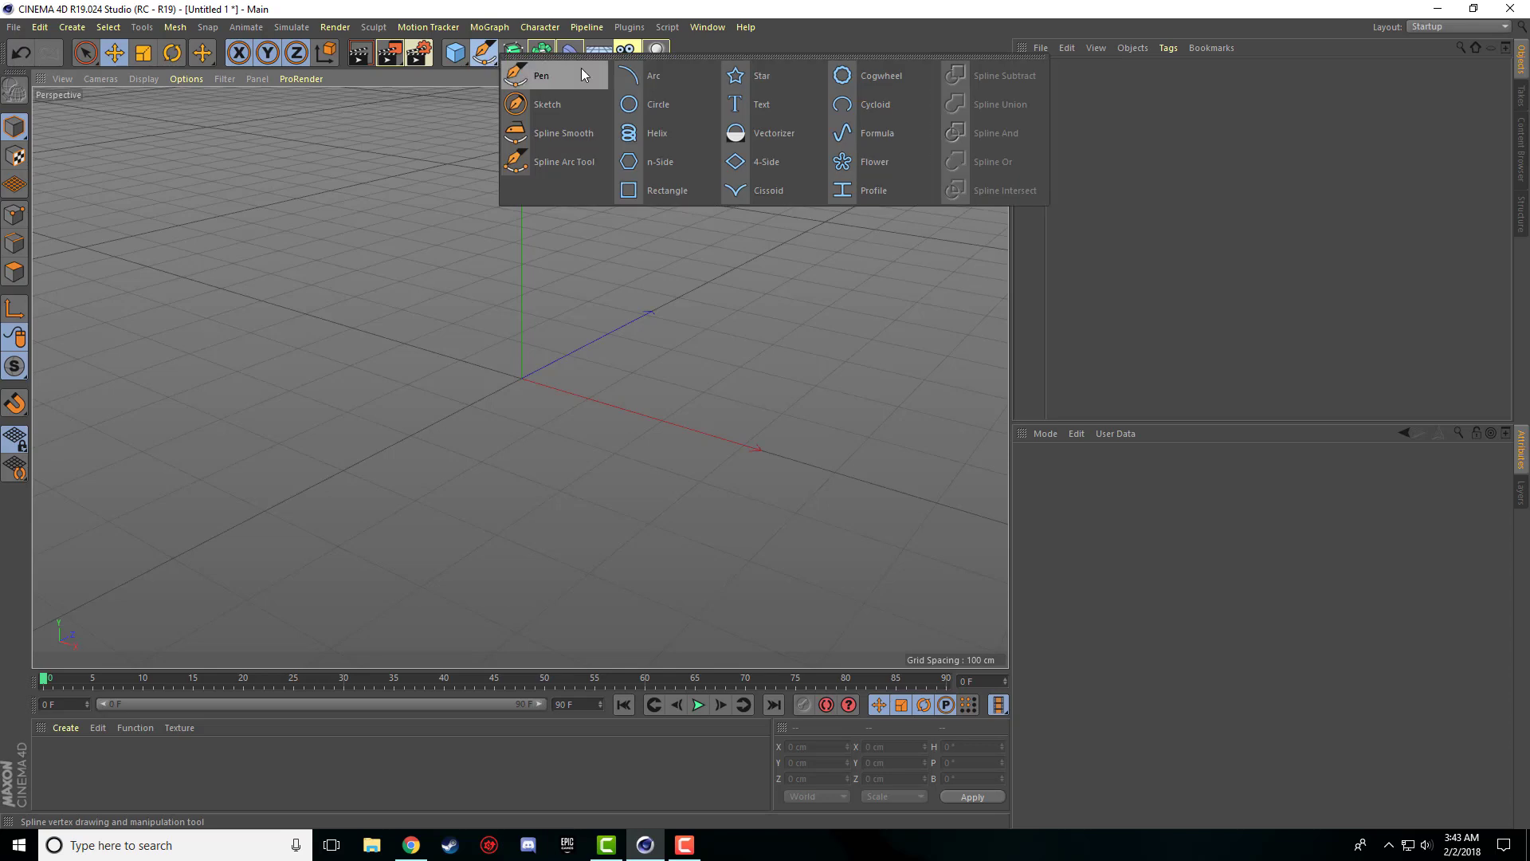
left_click(763, 110)
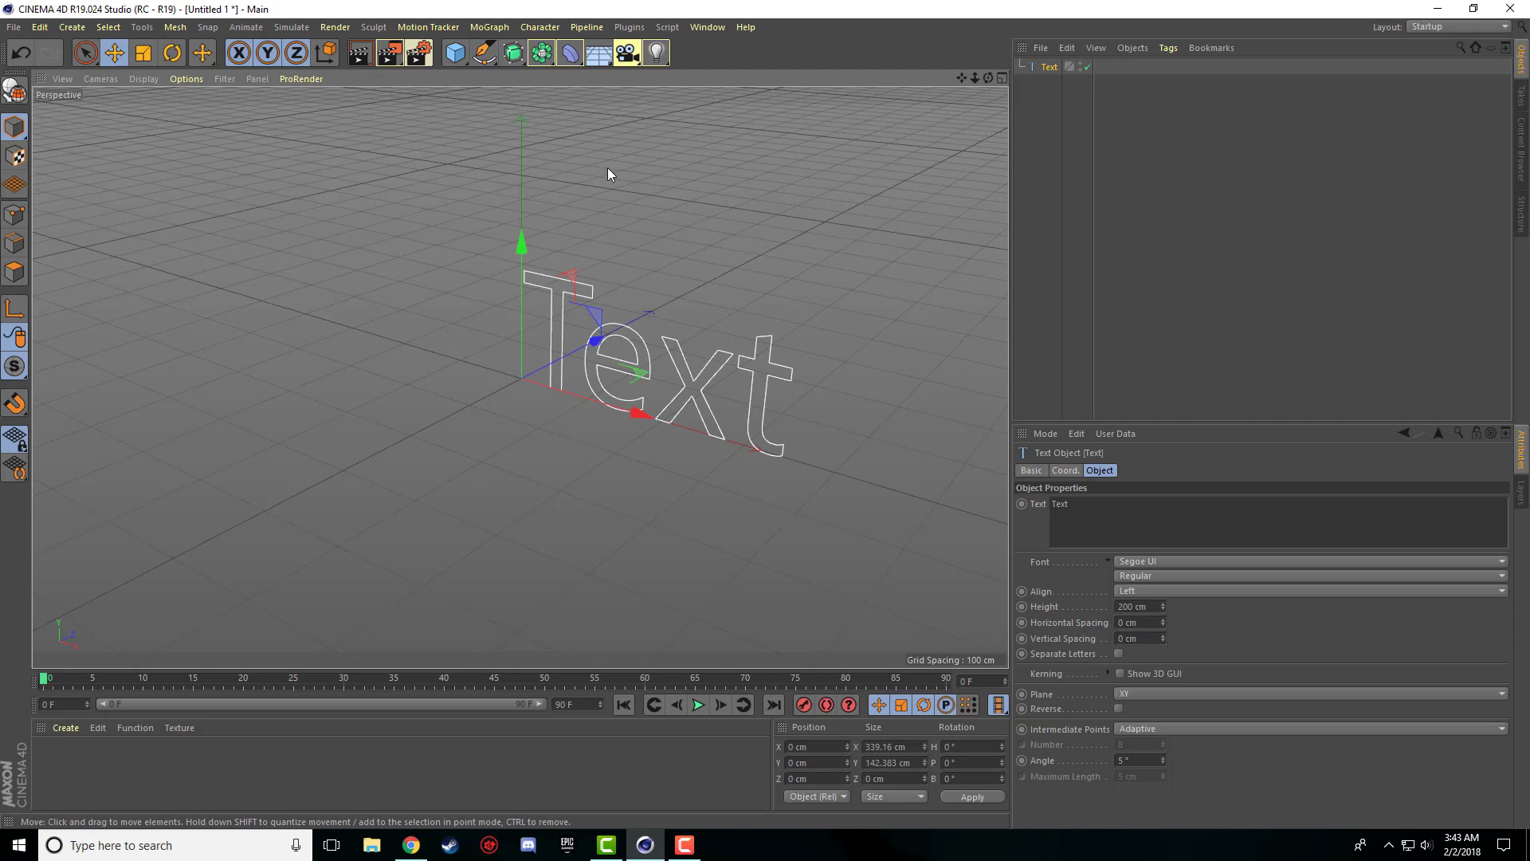
left_click_drag(962, 78, 859, 78)
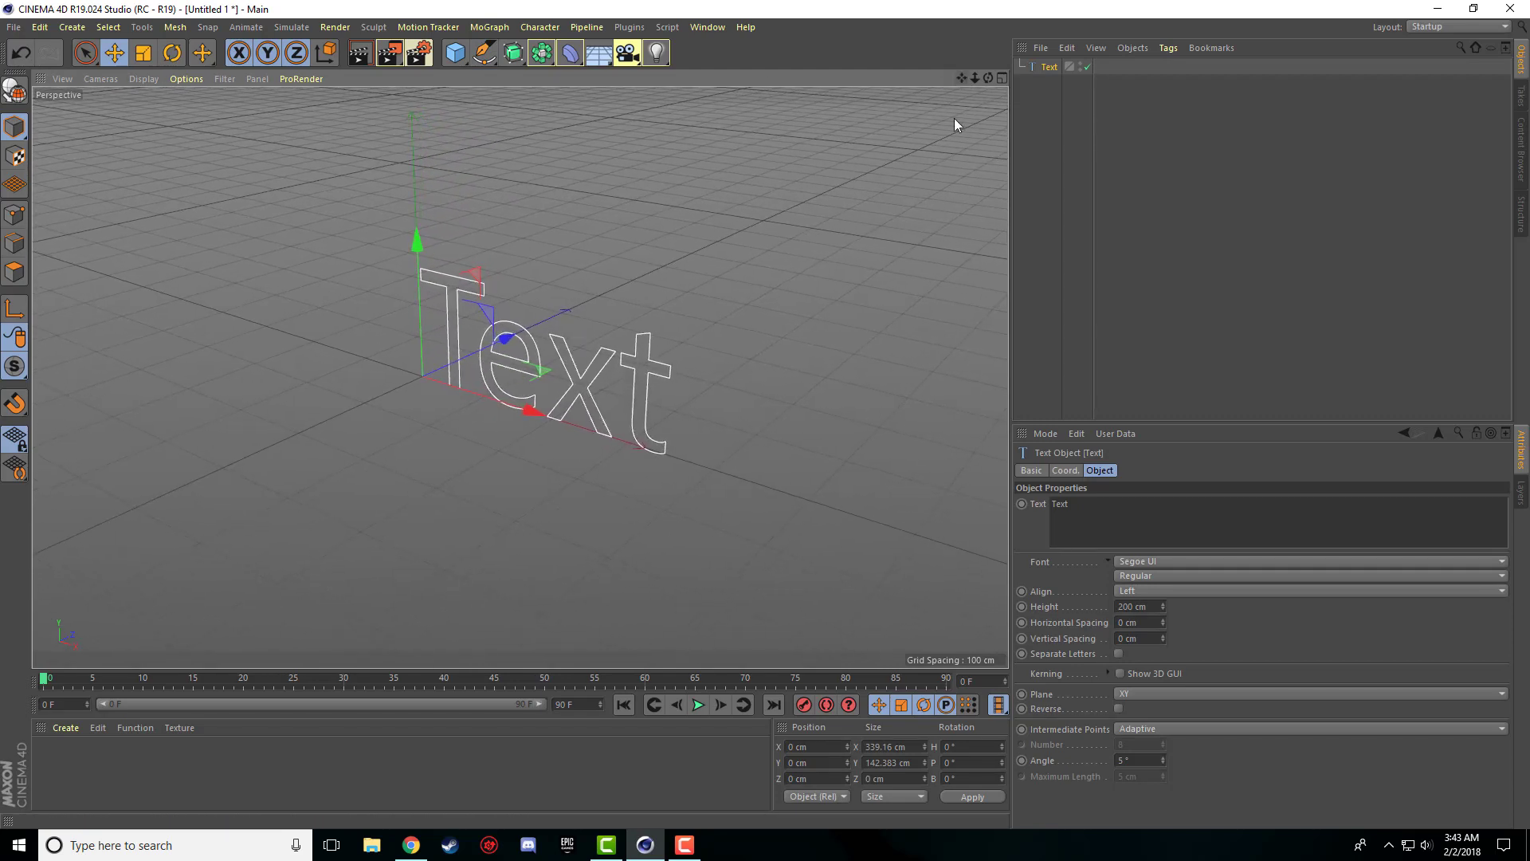
- Add an Extrude generator and make the Text spline its child
left_click(512, 55)
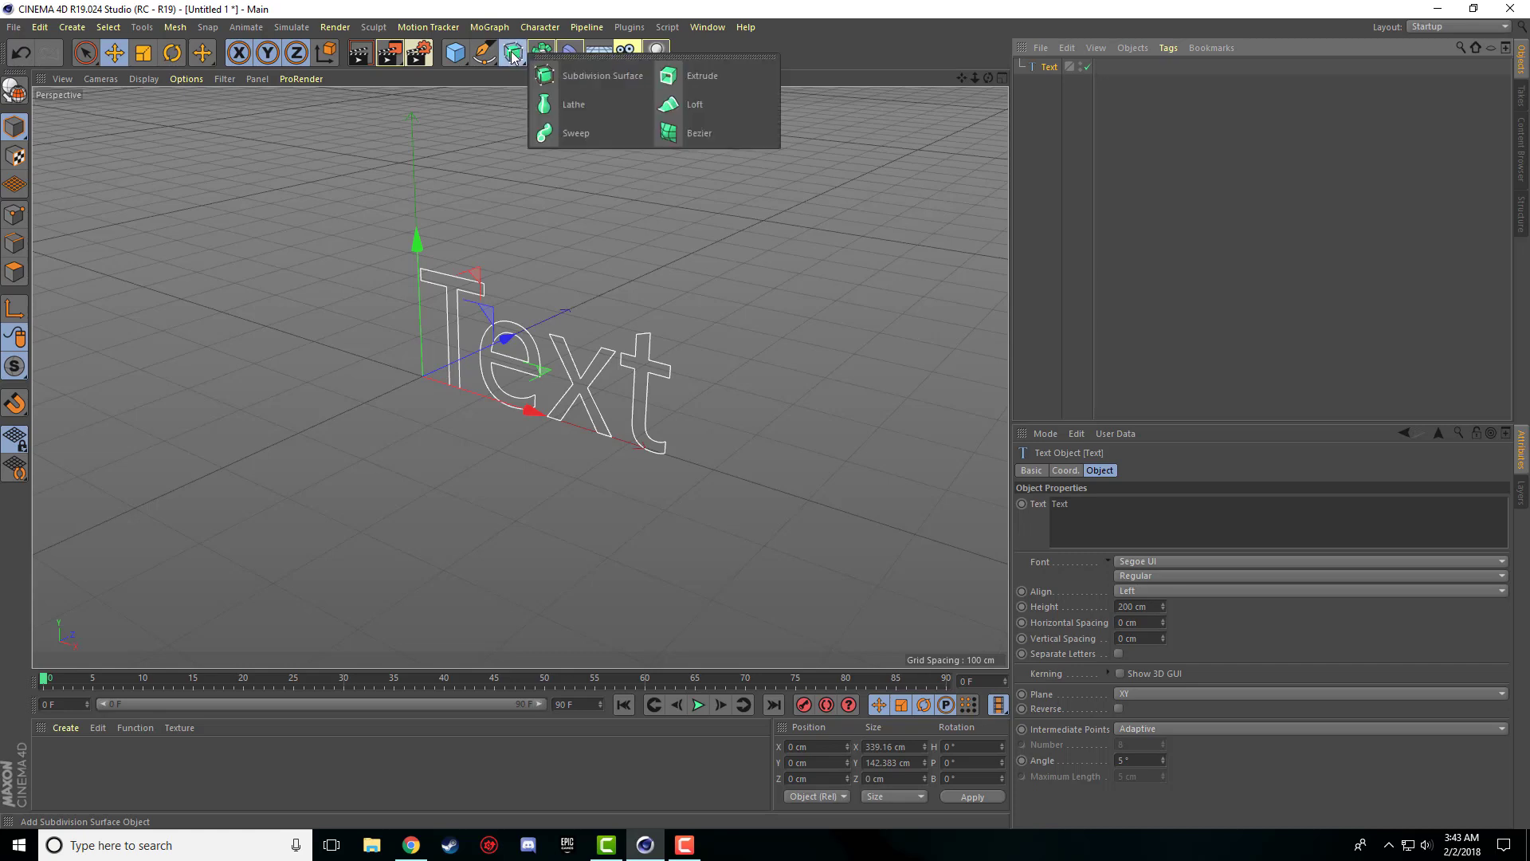
left_click(738, 72)
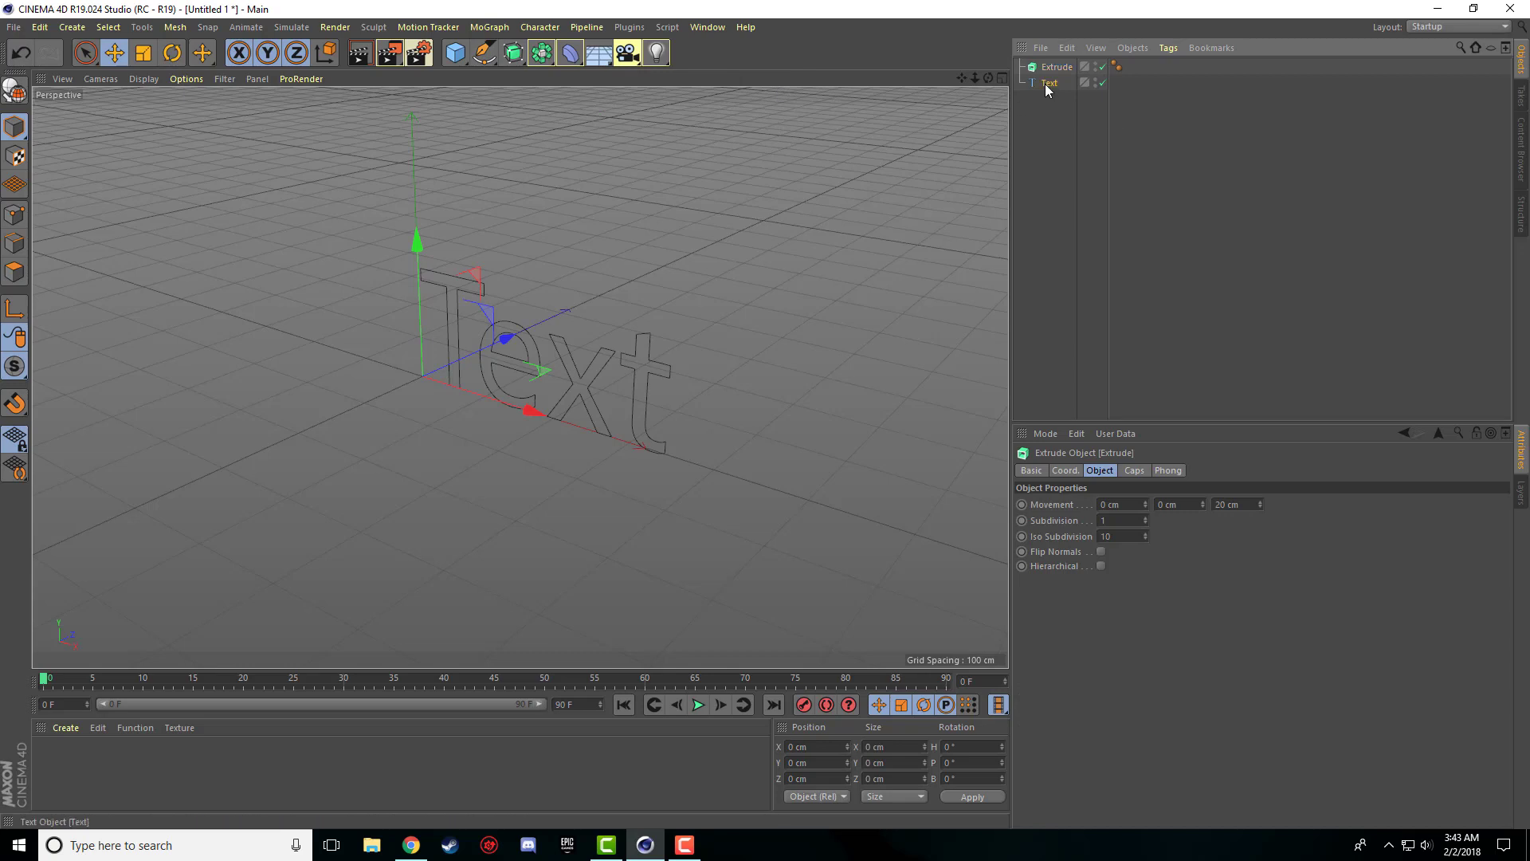
left_click_drag(1045, 83, 1056, 74)
left_click_drag(1063, 64, 1063, 64)
left_click(1051, 136)
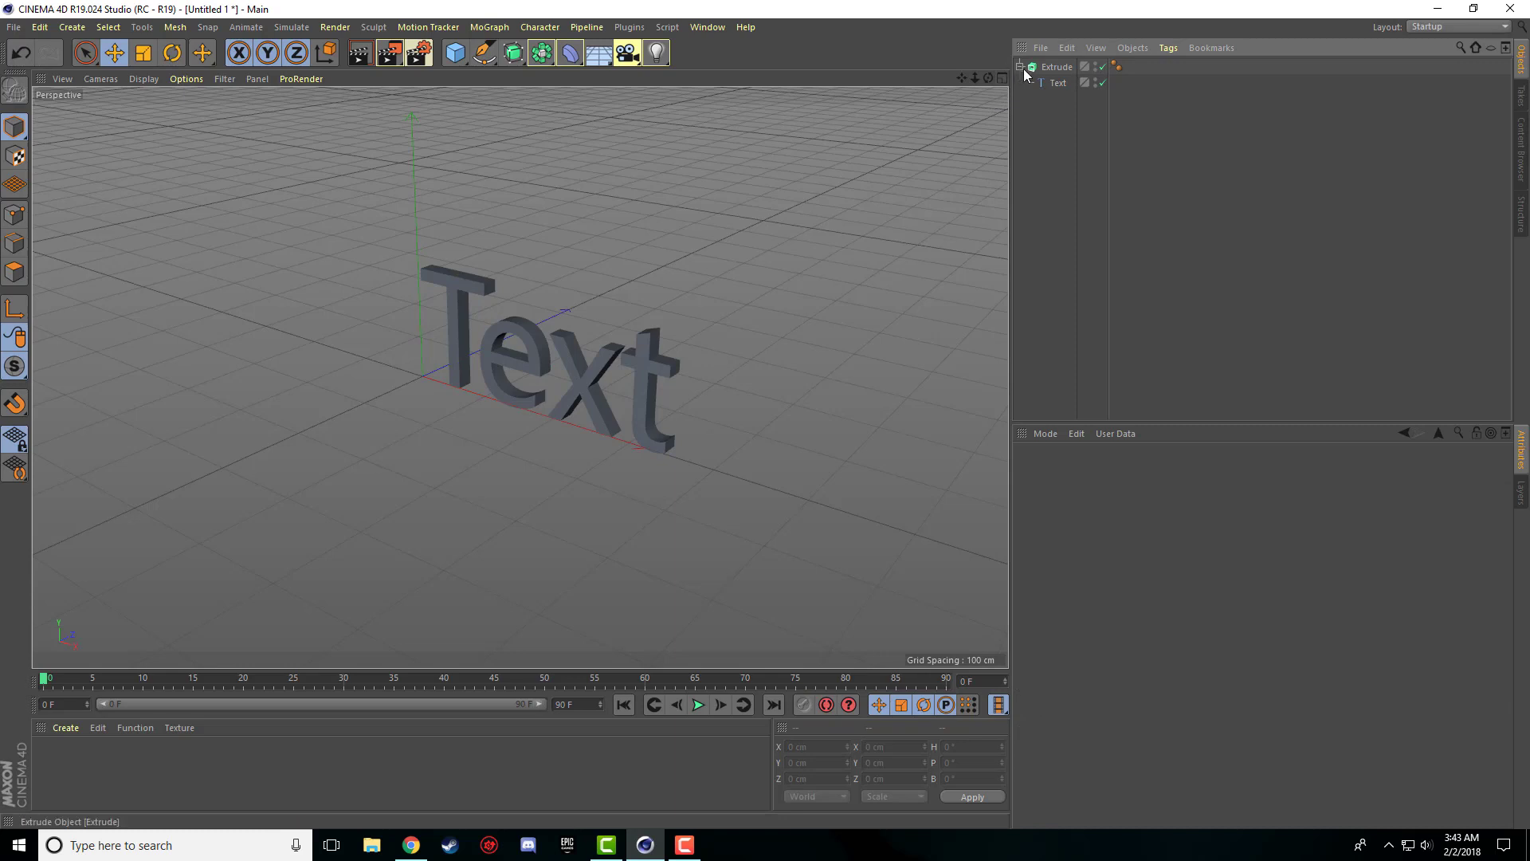
left_click(1056, 67)
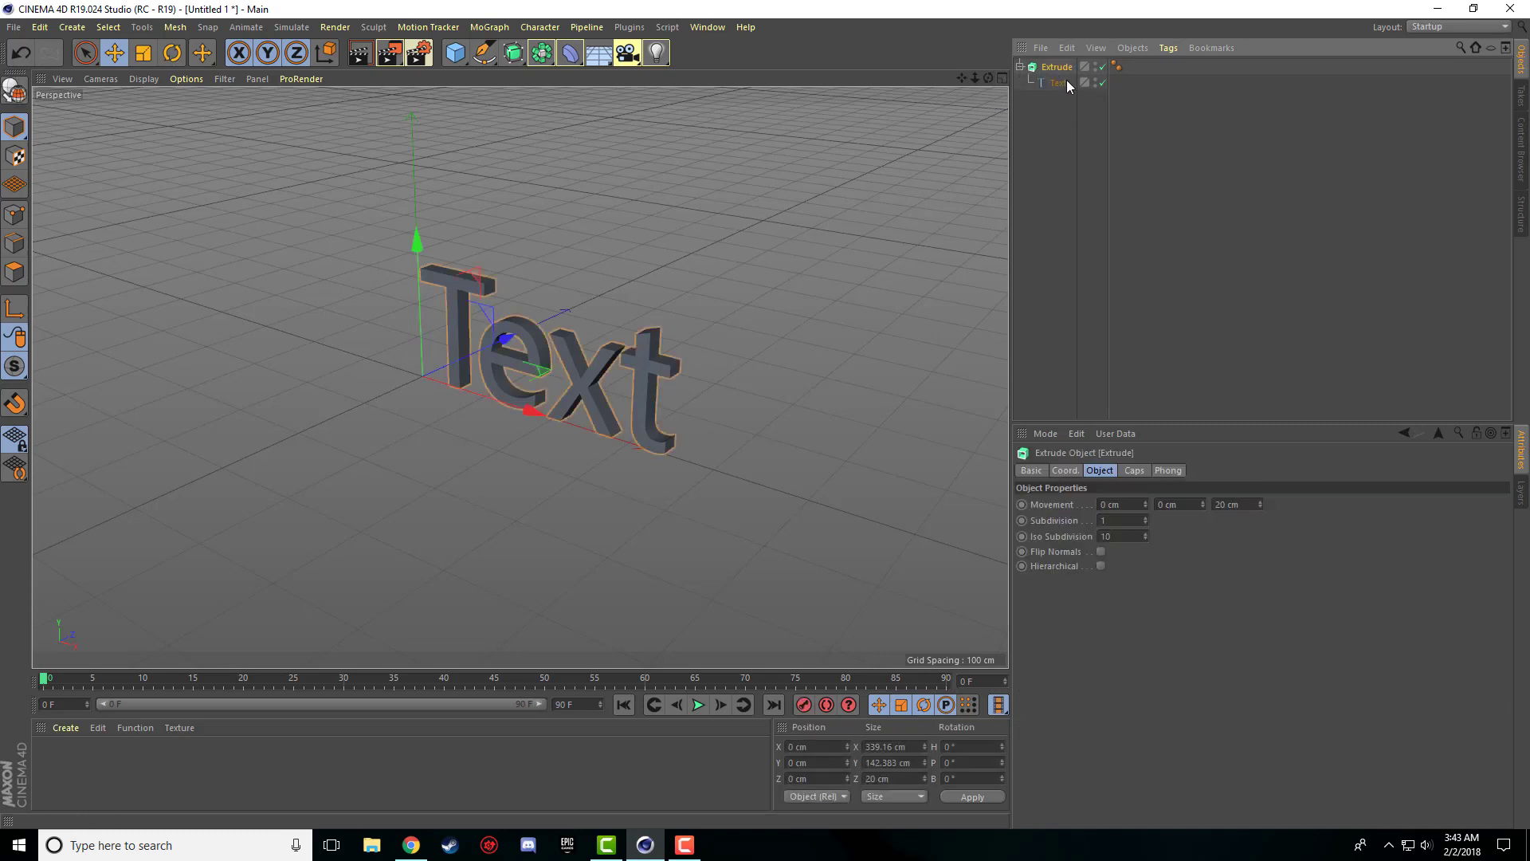
left_click(1060, 82)
left_click(1052, 136)
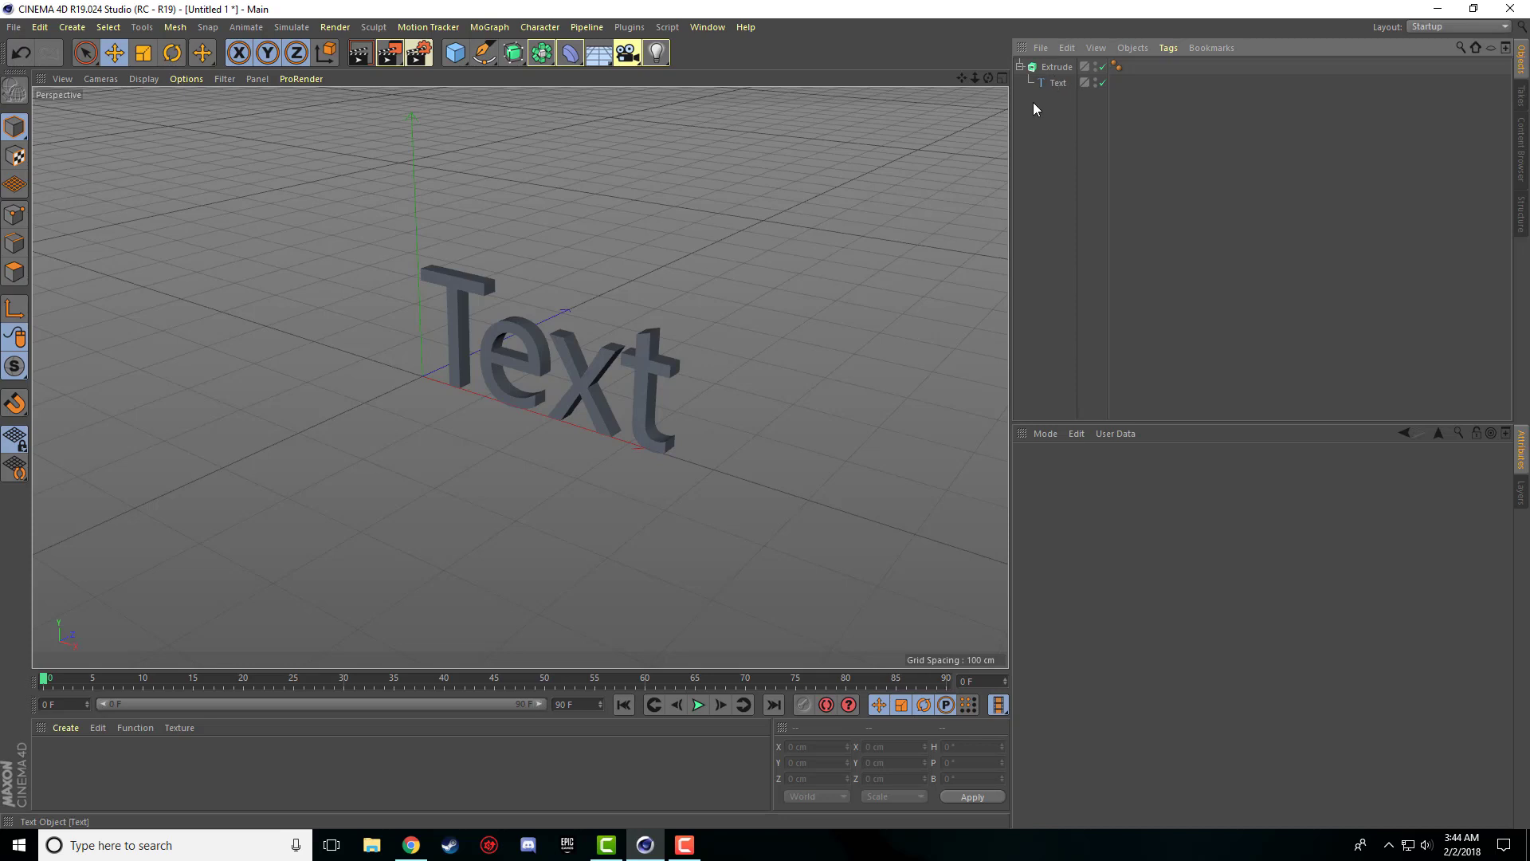
- Replace the Text spline's default word with the first name
left_click(1062, 80)
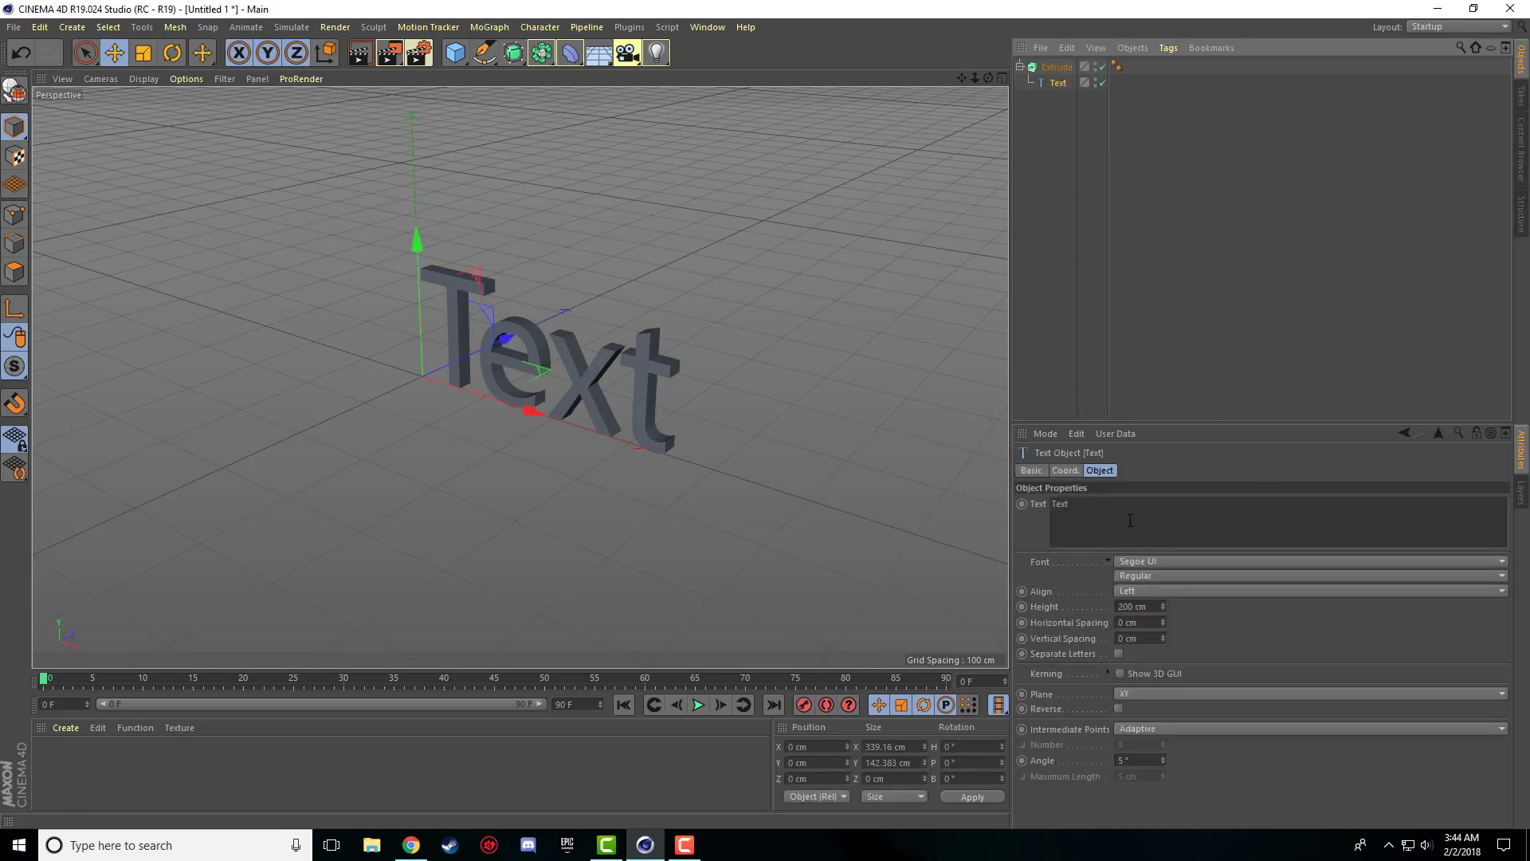
double_click(1059, 504)
type("Nick")
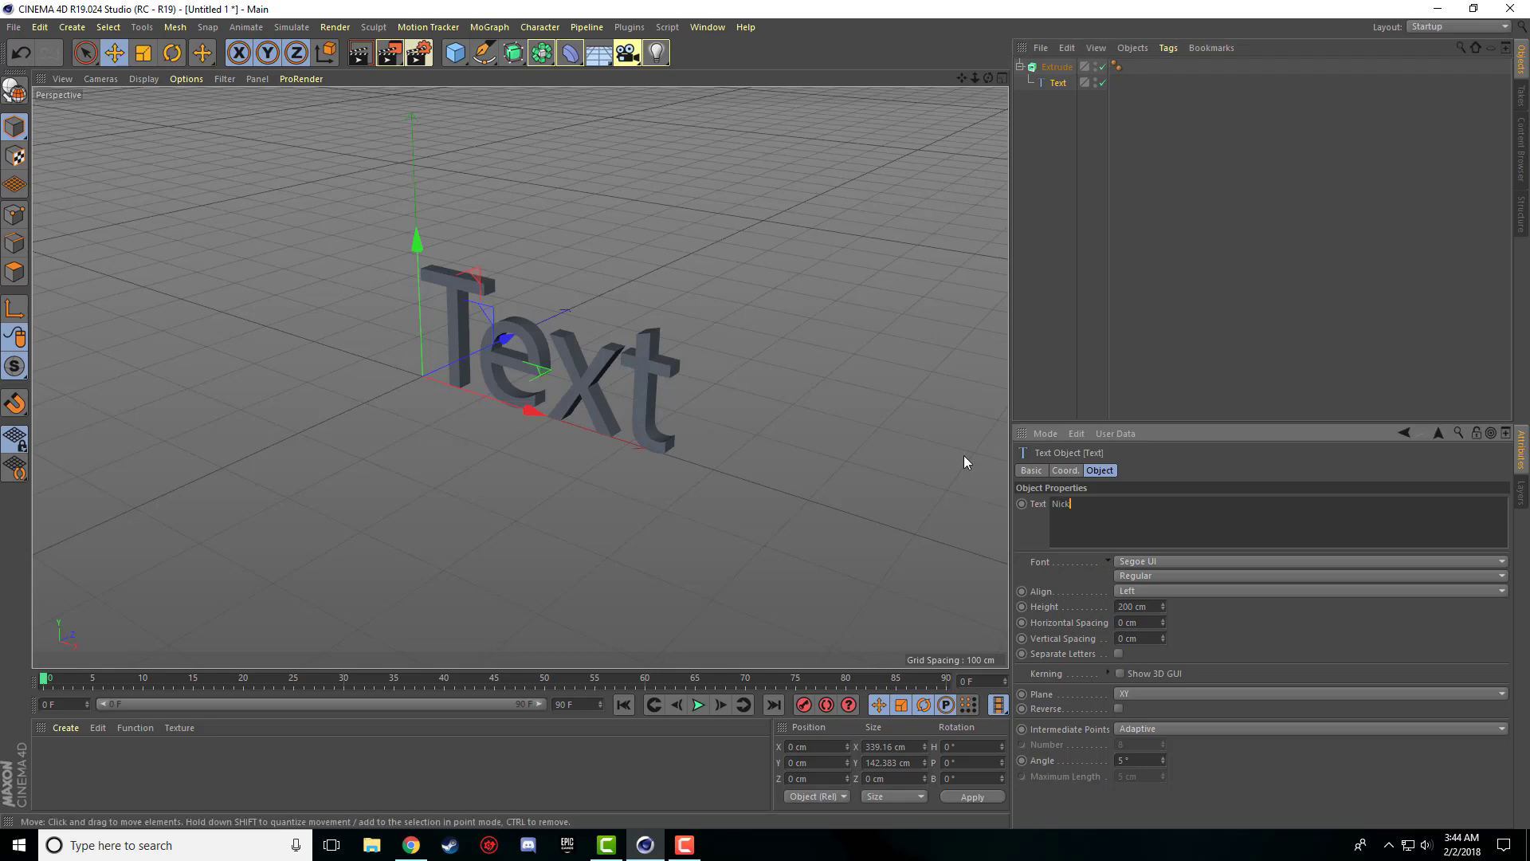
- Try several fonts, settling on Gill Sans Ultra Bold Condensed
left_click(1168, 560)
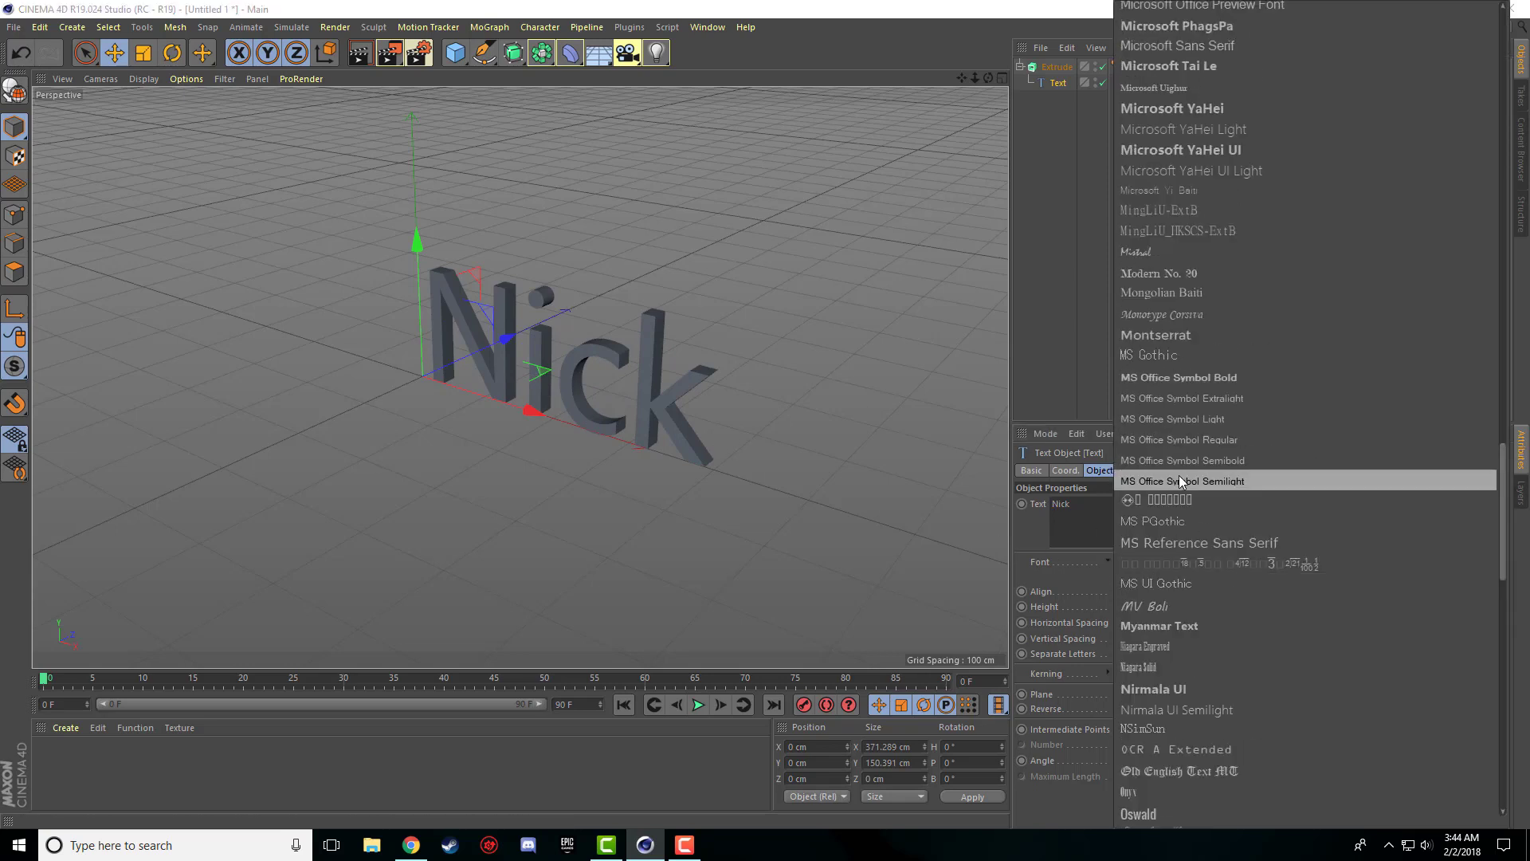
scroll(1198, 489, "up", 20)
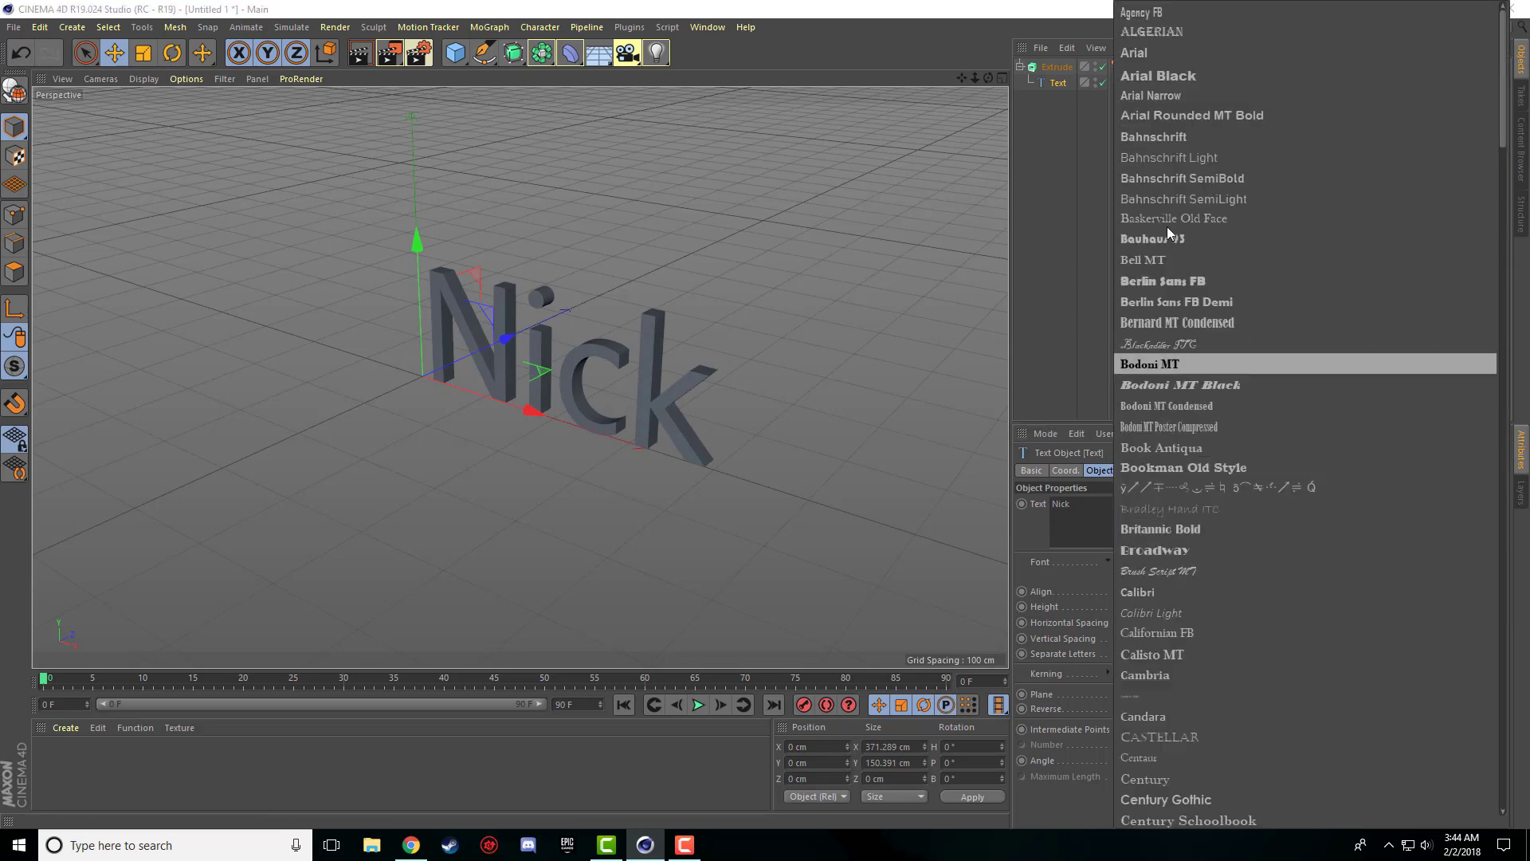
left_click(1183, 282)
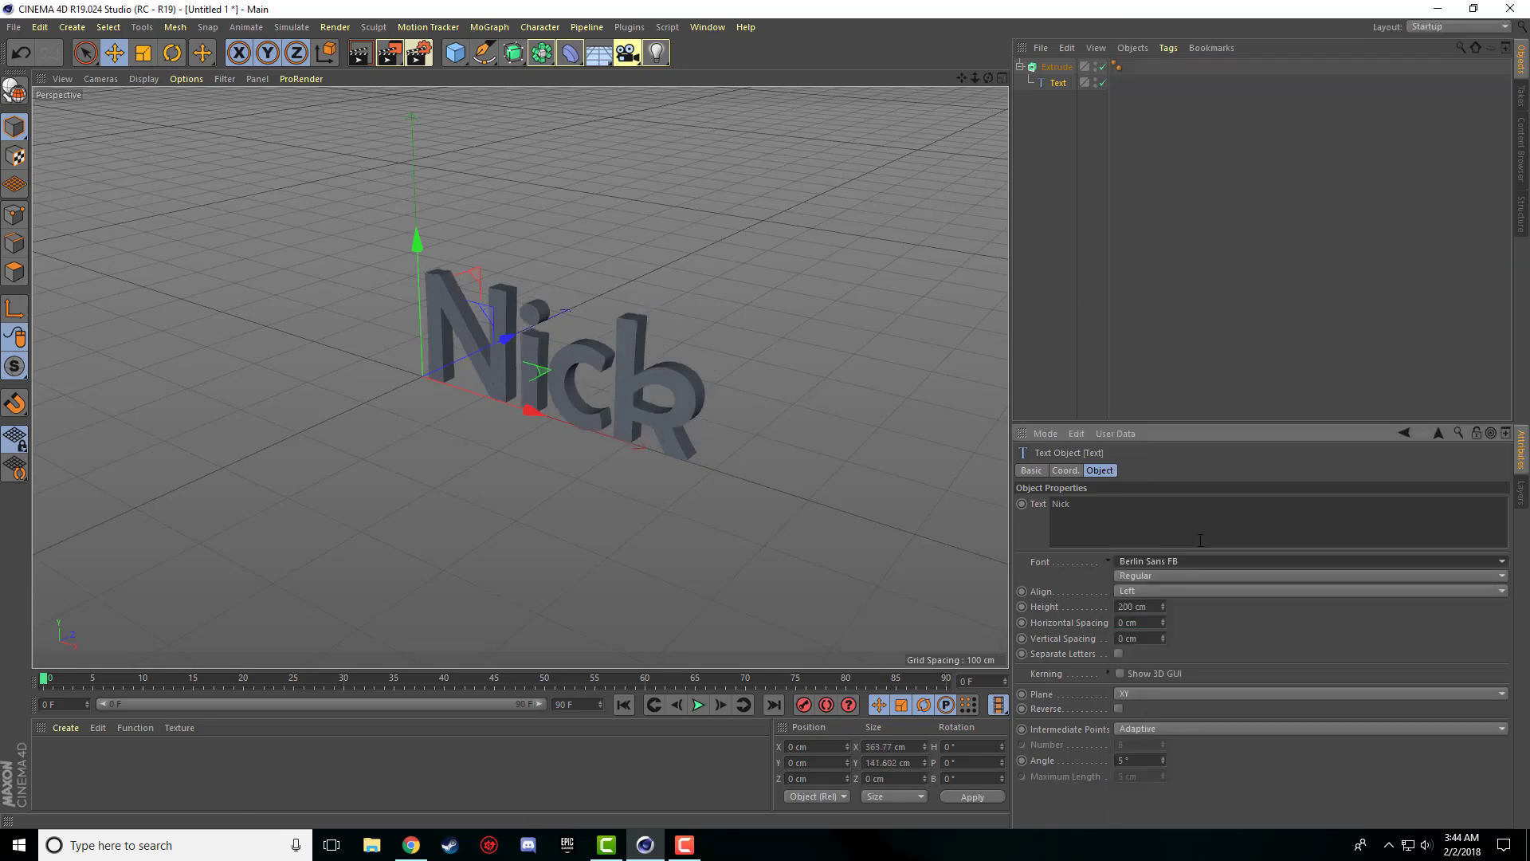
left_click(1171, 562)
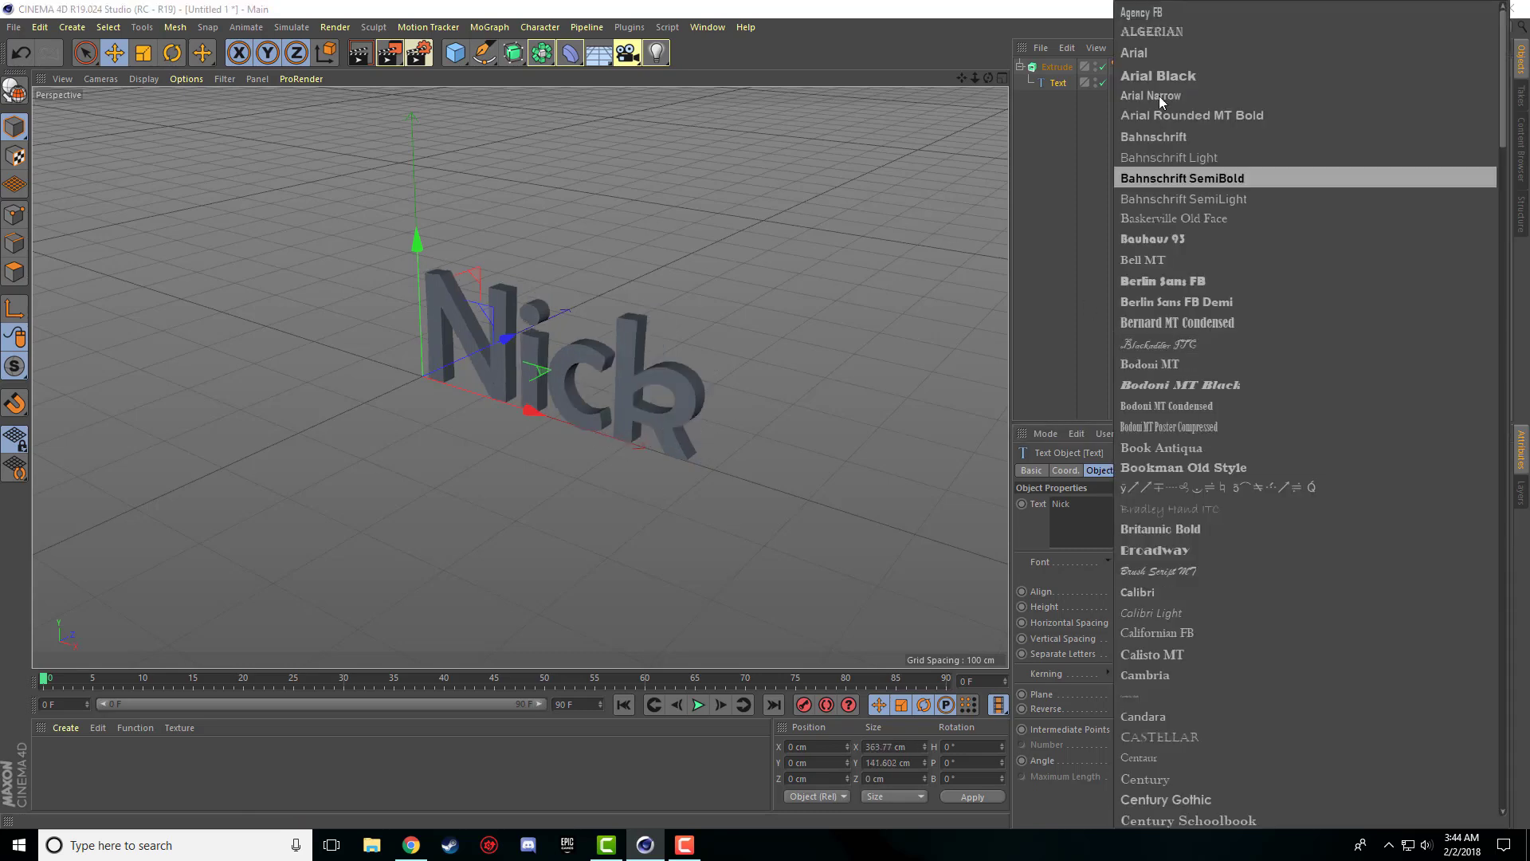
left_click(1163, 16)
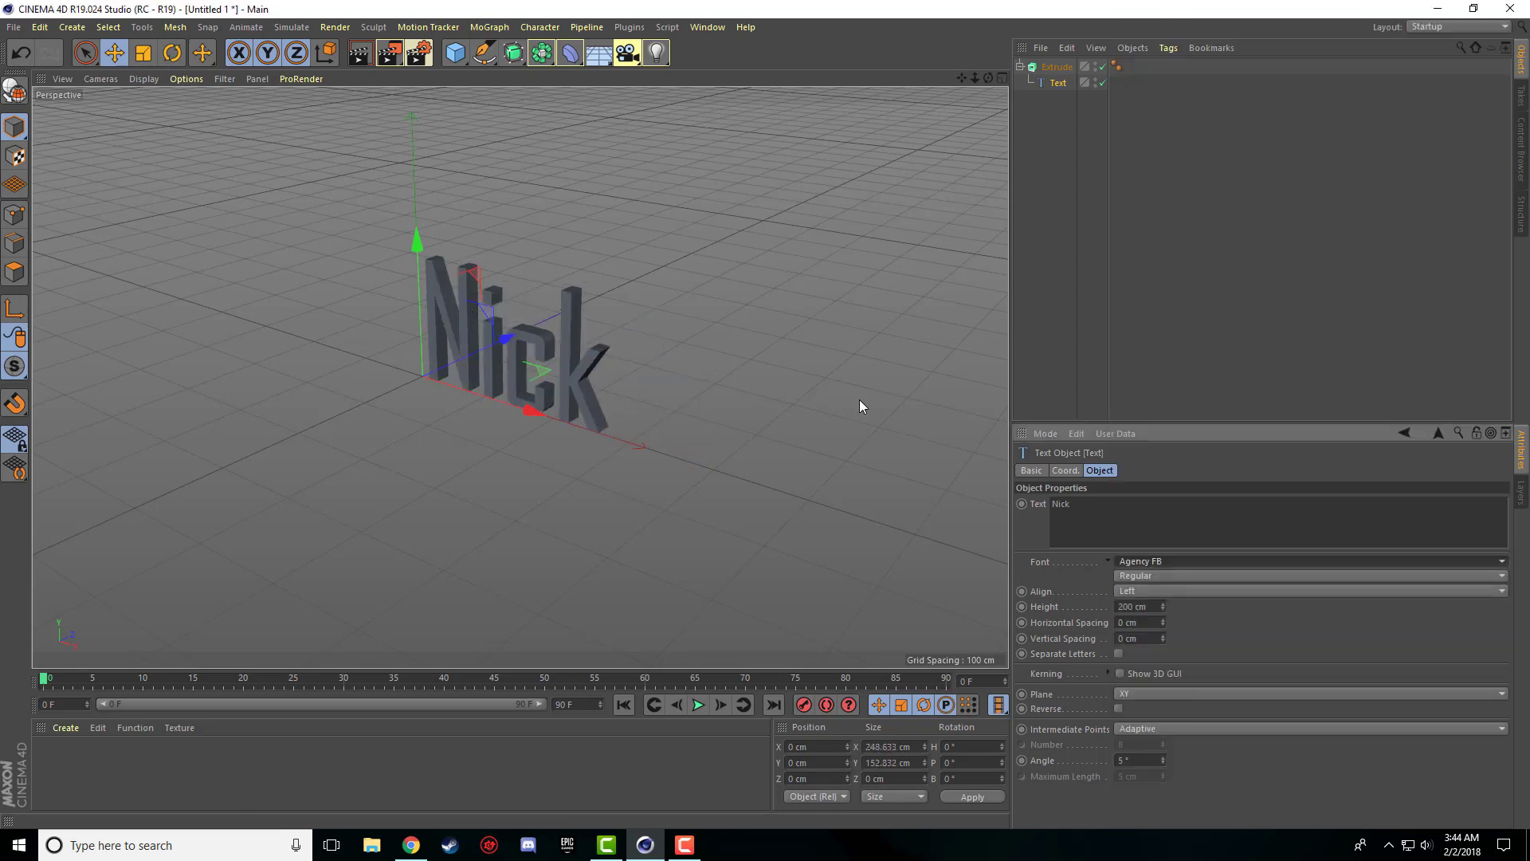
left_click(1186, 558)
scroll(1188, 534, "down", 10)
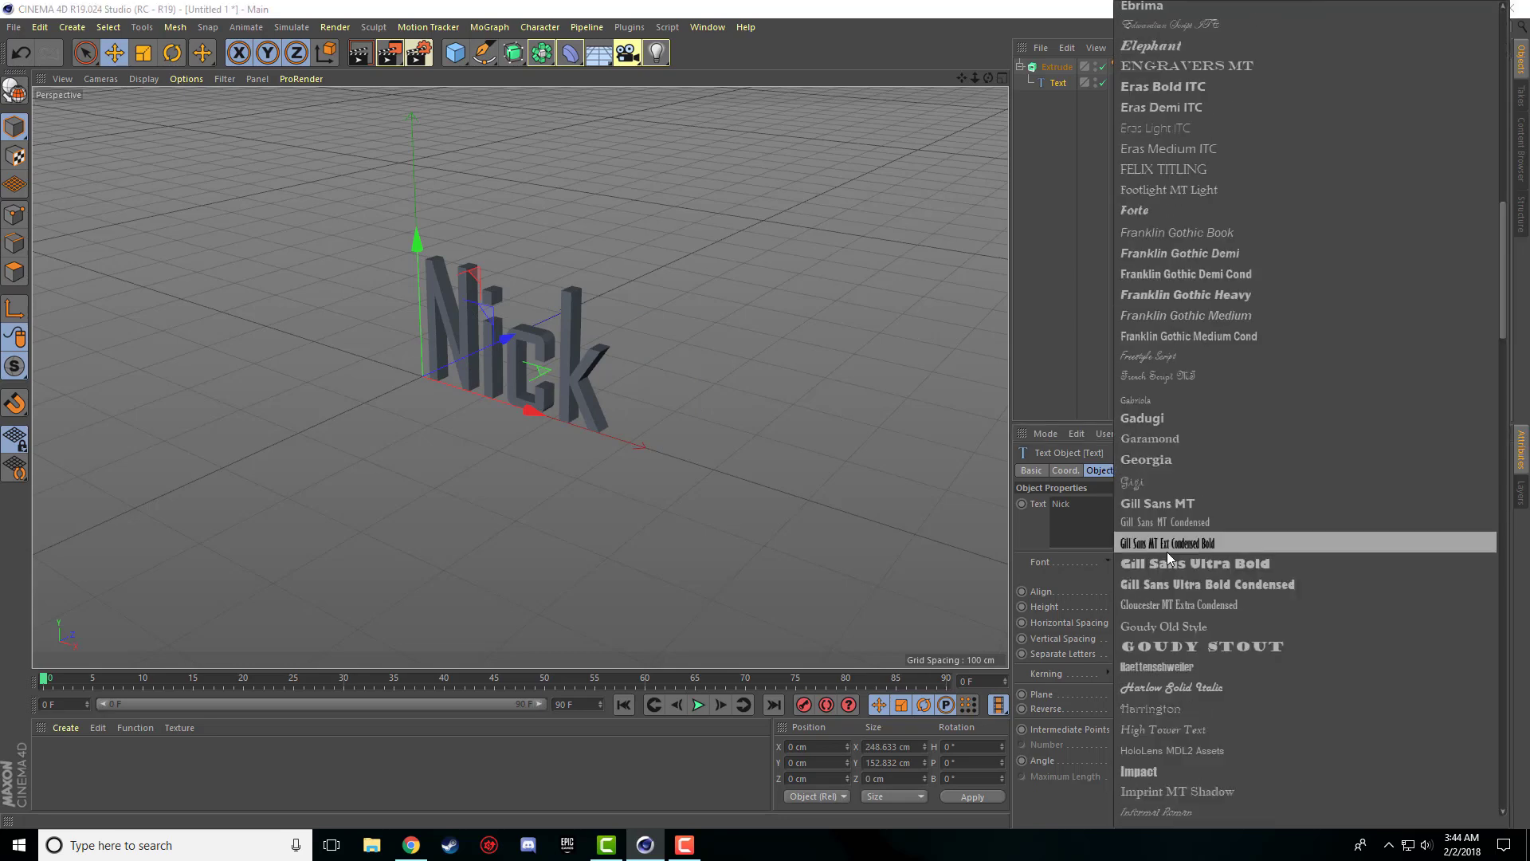
scroll(1176, 562, "down", 3)
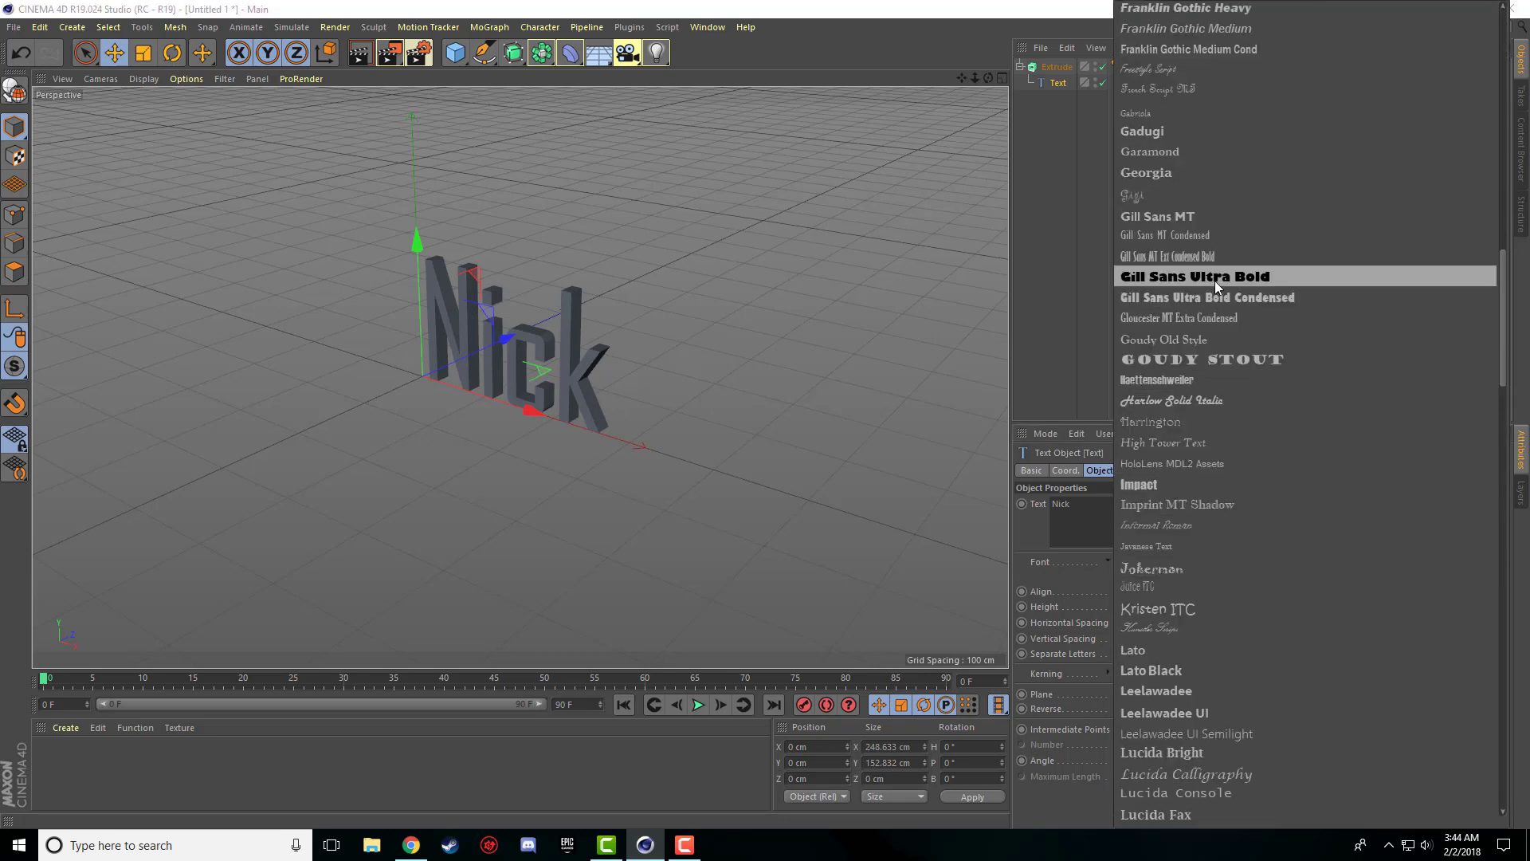
left_click(1215, 279)
left_click(1189, 562)
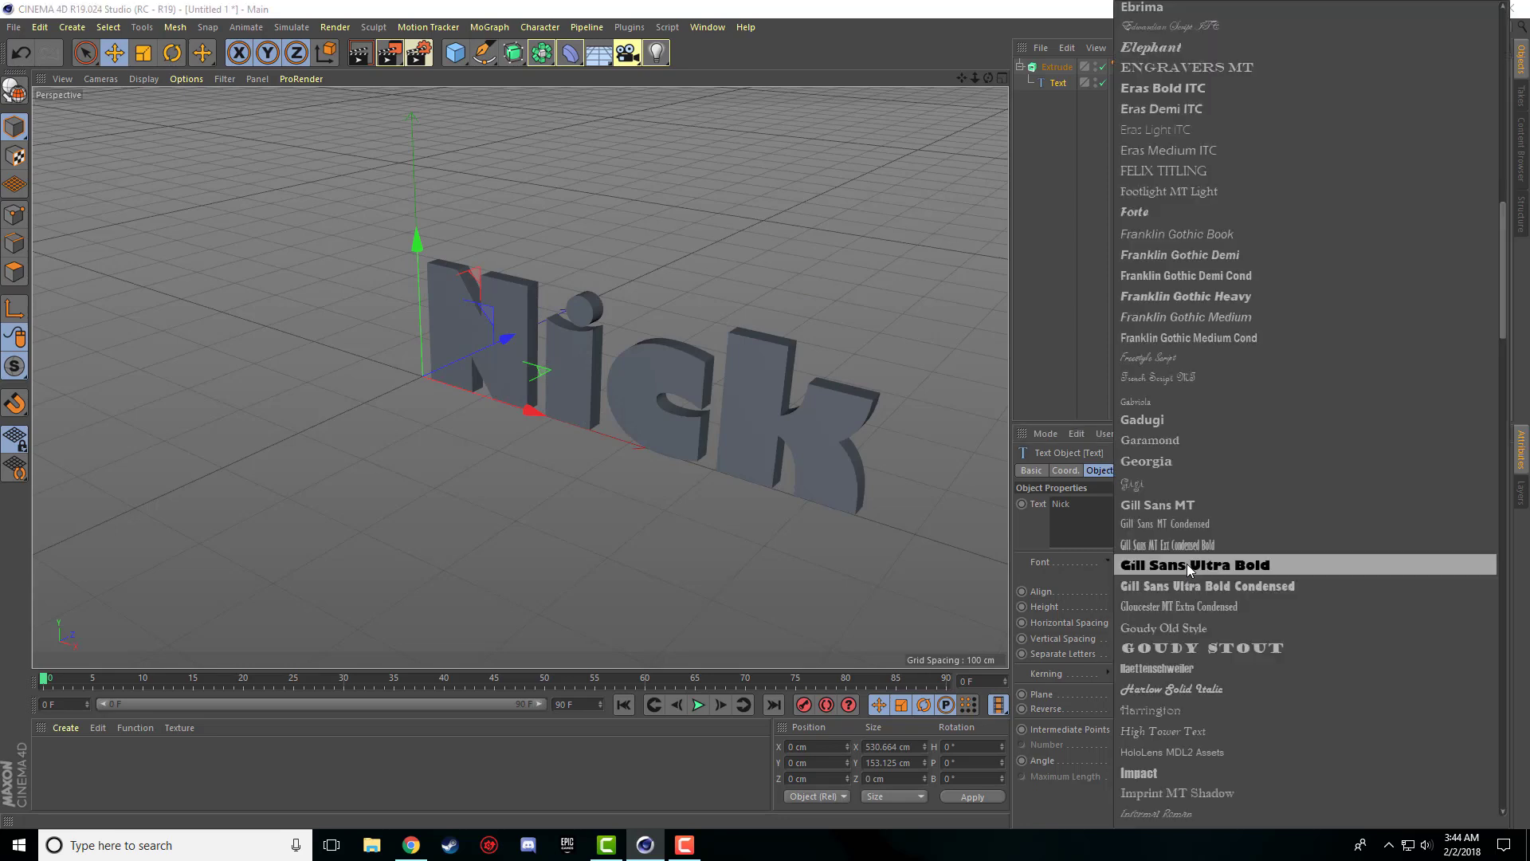
left_click(1218, 587)
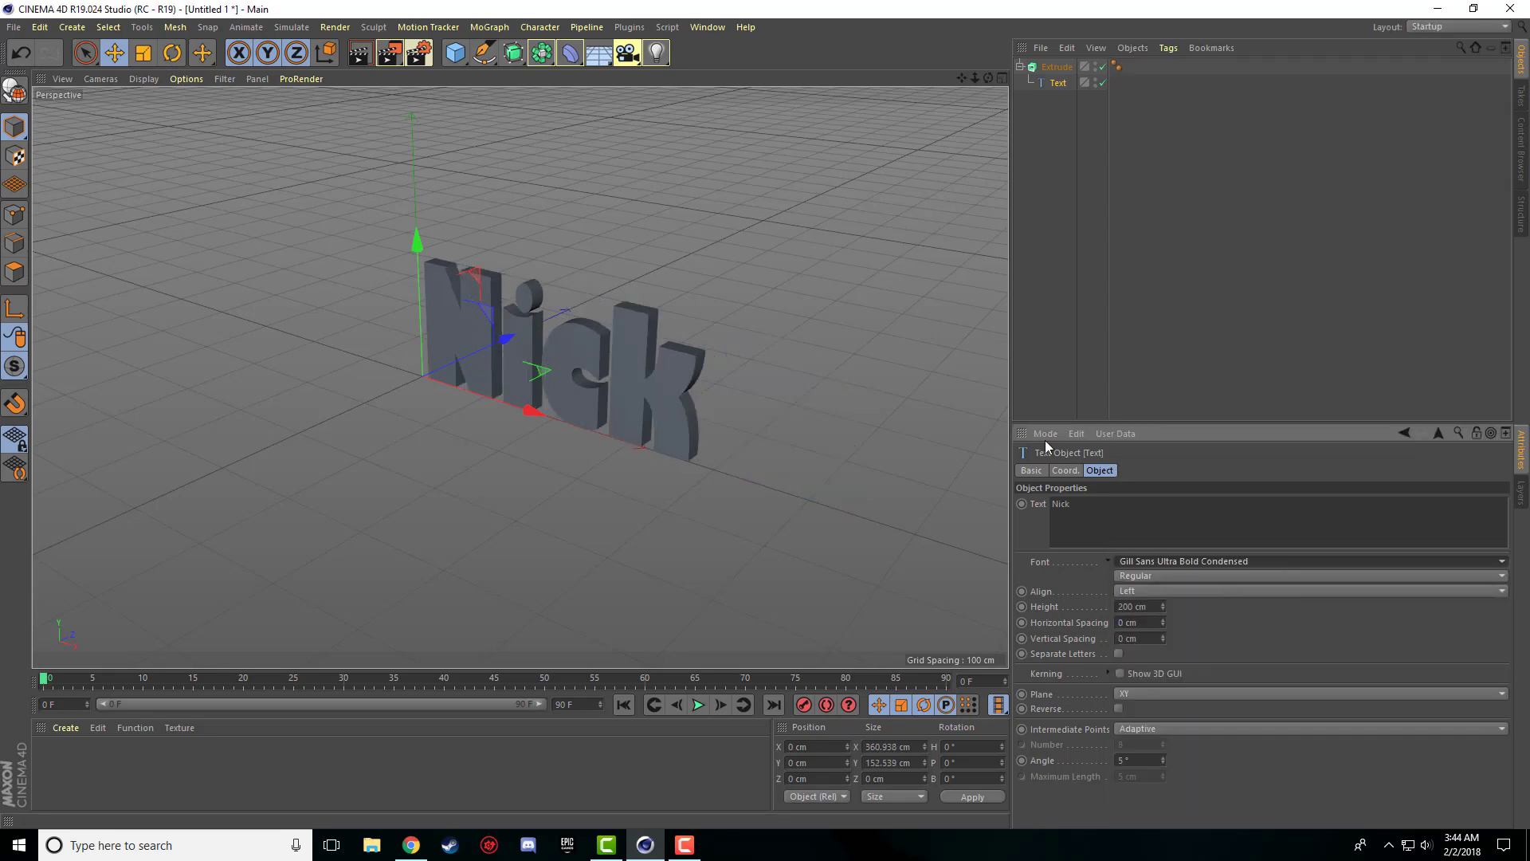
- Set the Extrude's Movement Z depth to about 98 cm
left_click(1057, 67)
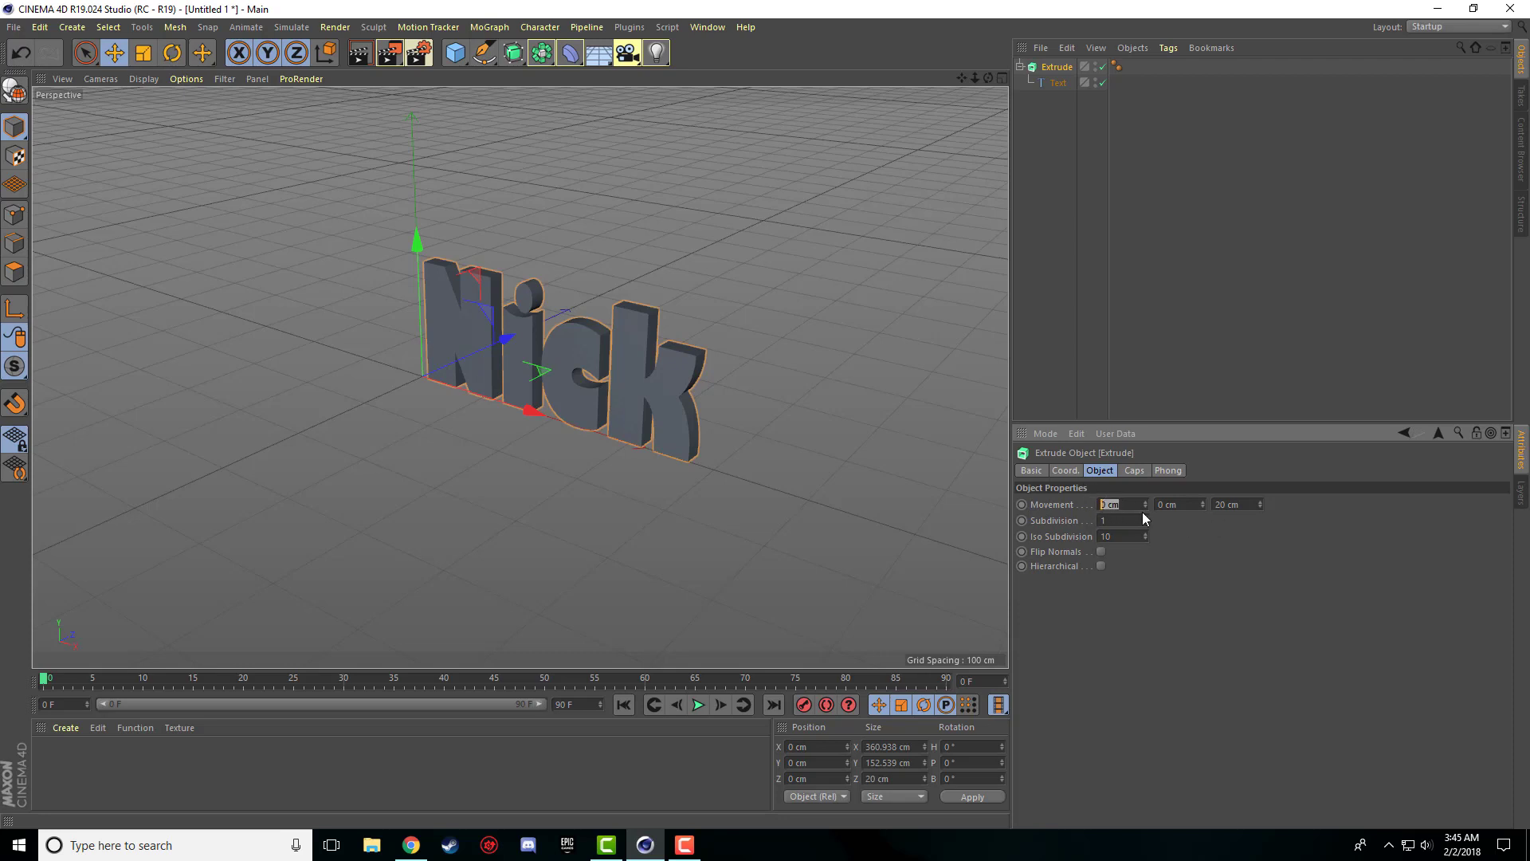
key("Tab")
key("Tab")
left_click_drag(1260, 505, 1260, 430)
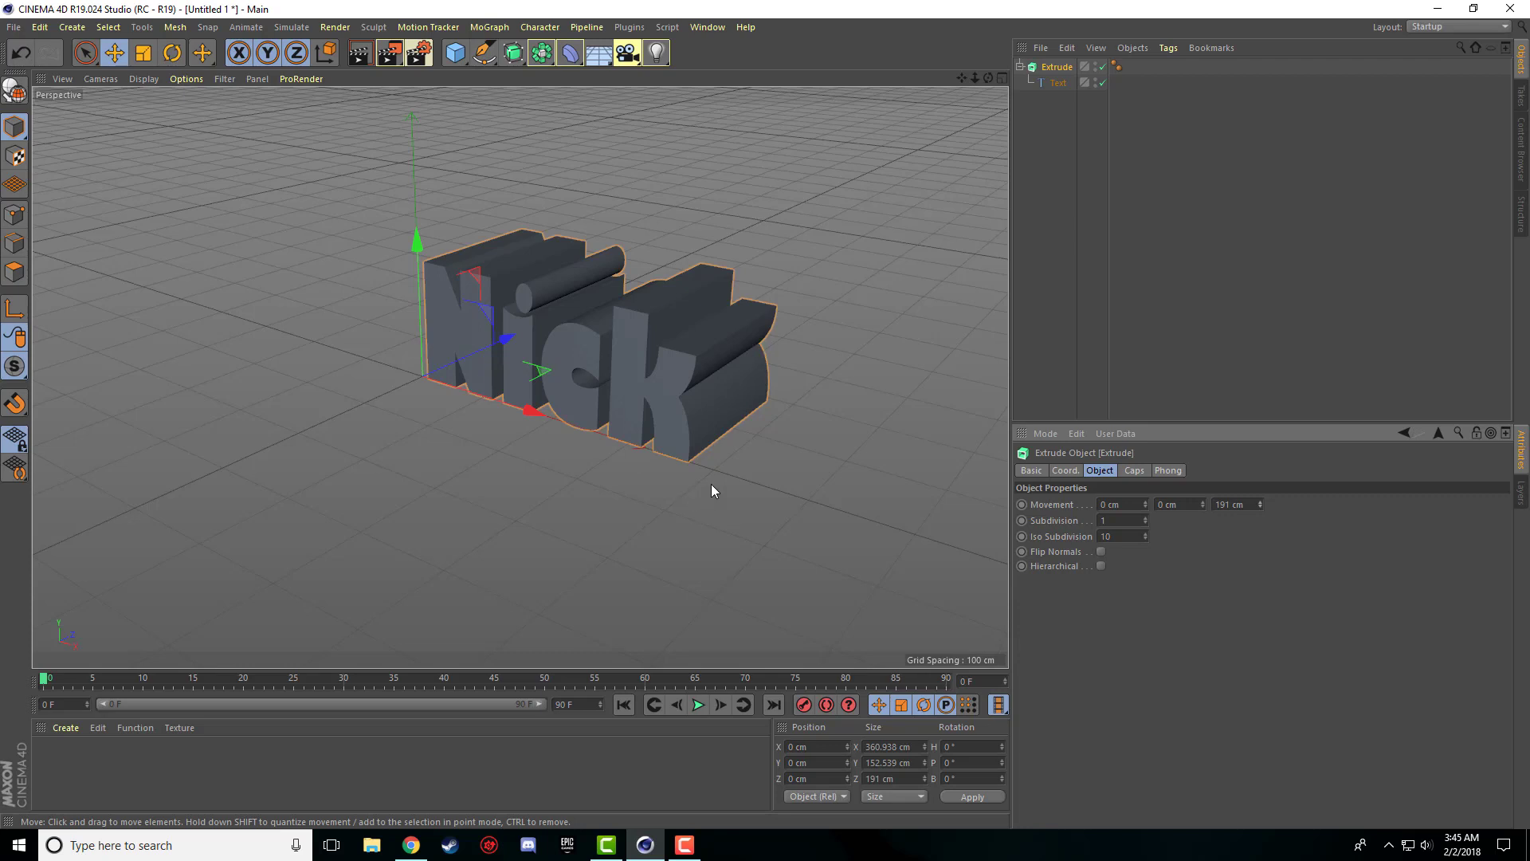
mouse_move(1260, 501)
left_mouse_down()
mouse_move(1260, 486)
mouse_move(1260, 518)
mouse_move(1260, 430)
mouse_move(1271, 528)
left_mouse_up()
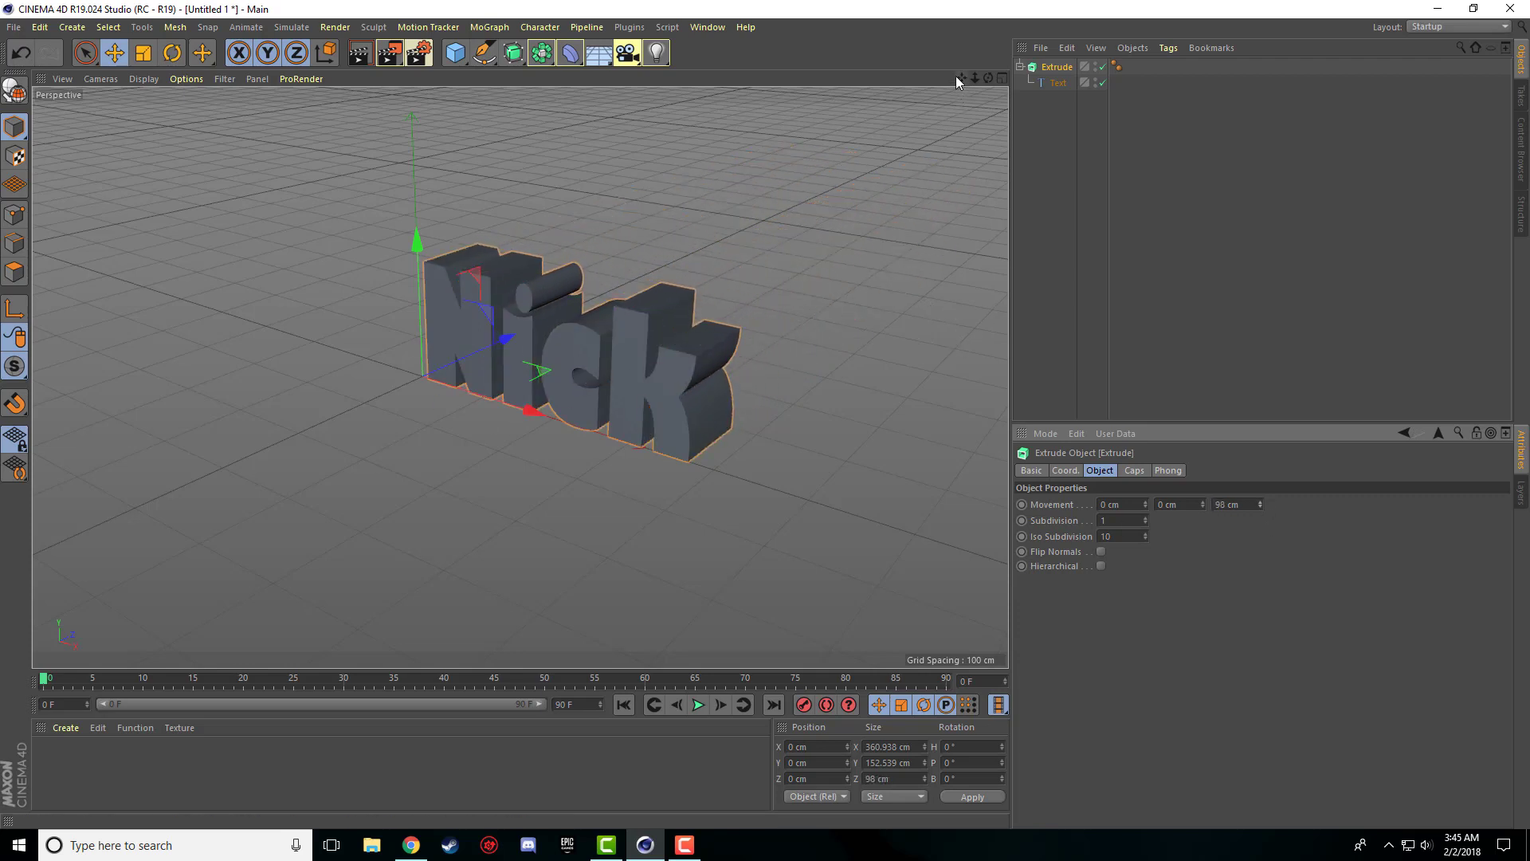
left_click_drag(959, 75, 989, 76)
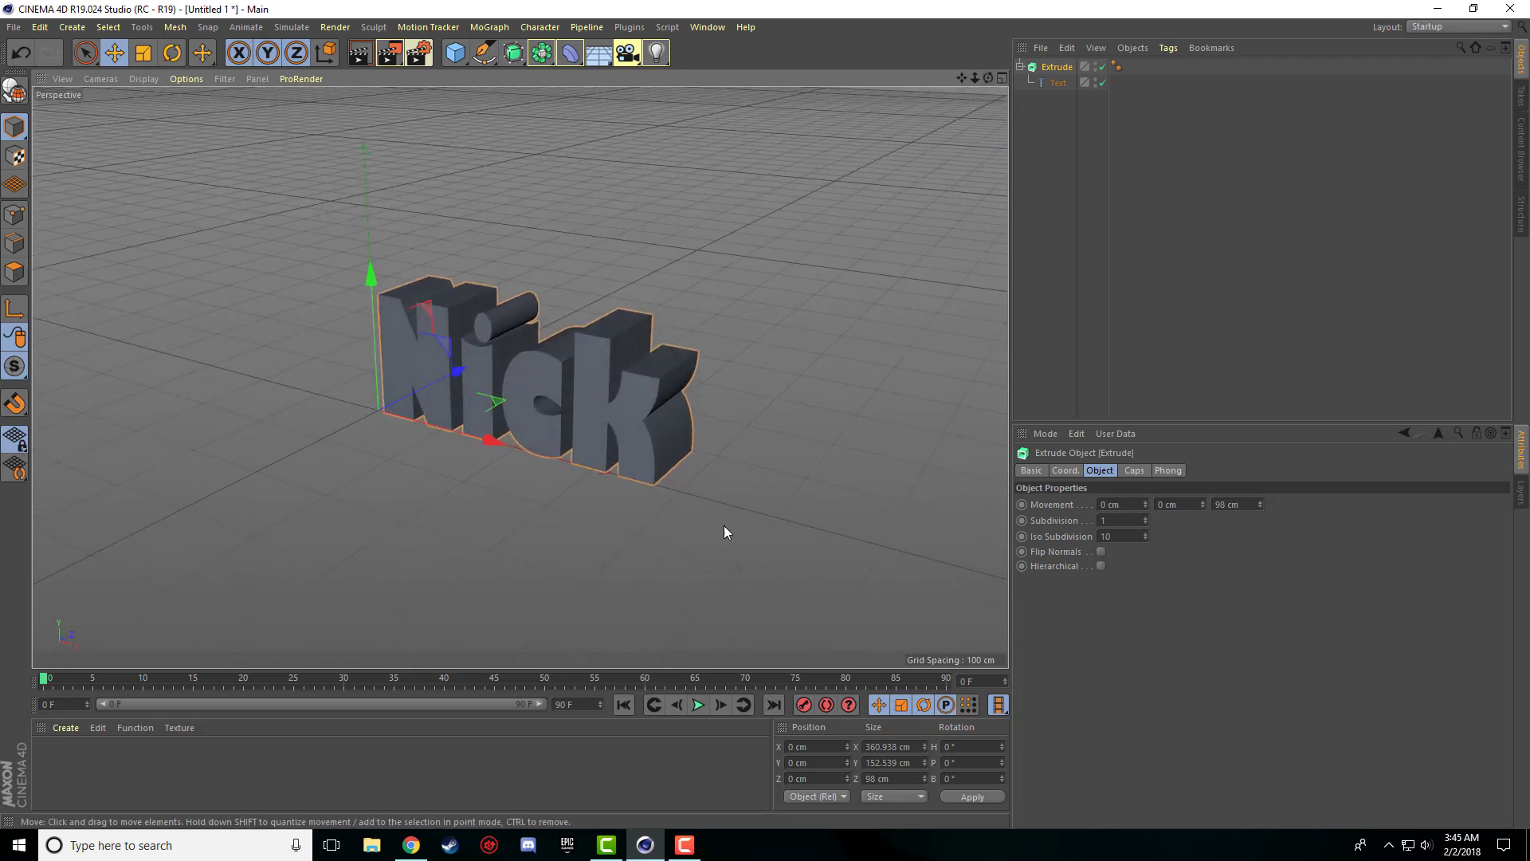
- In the Extrude Caps settings, set Start and End to Fillet Cap with 2 cm radius
left_click(1132, 471)
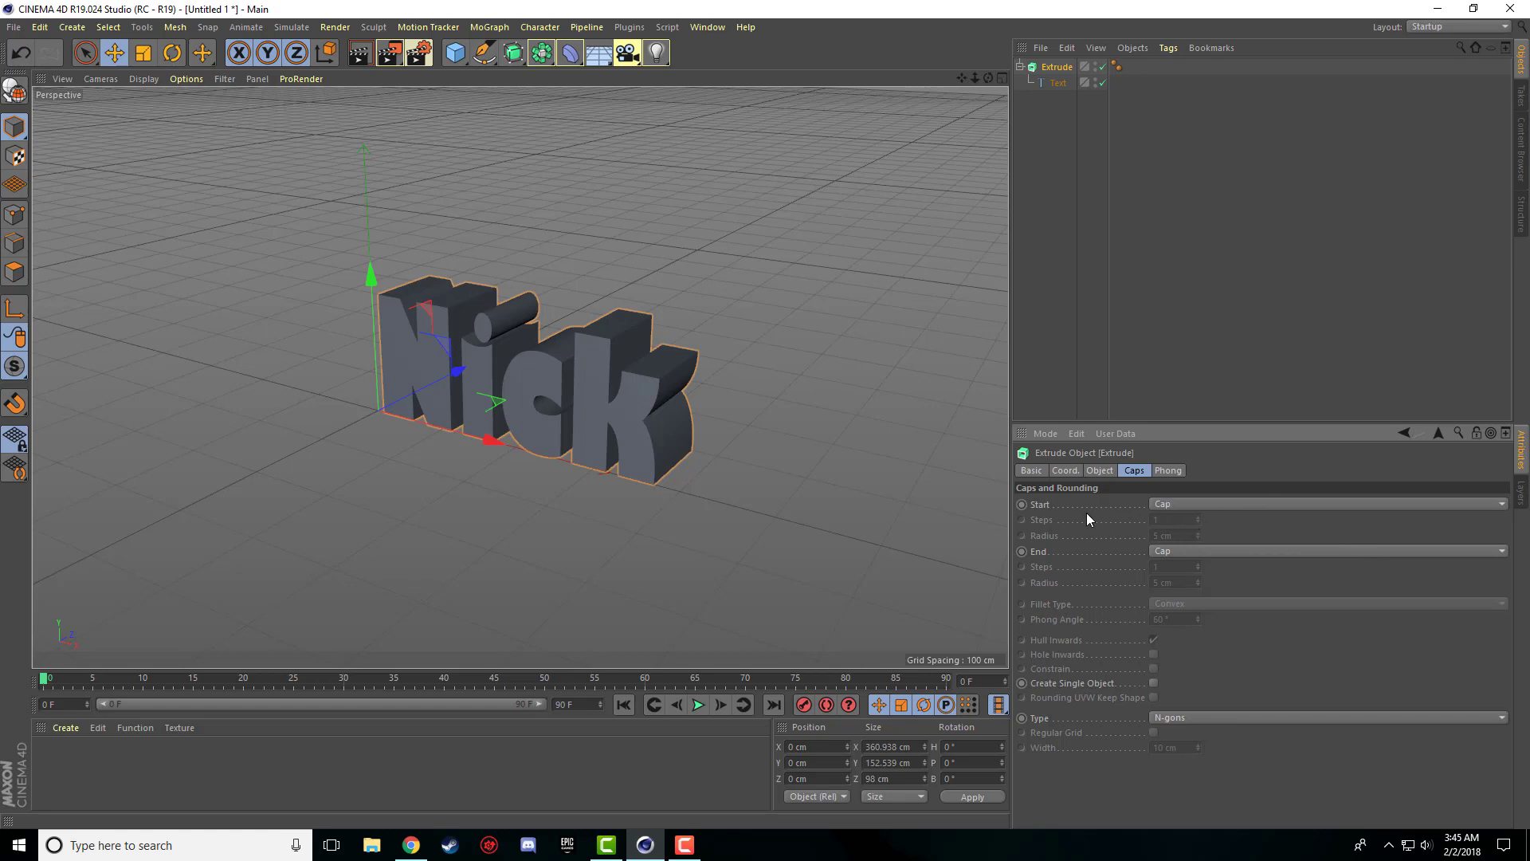
left_click(1187, 504)
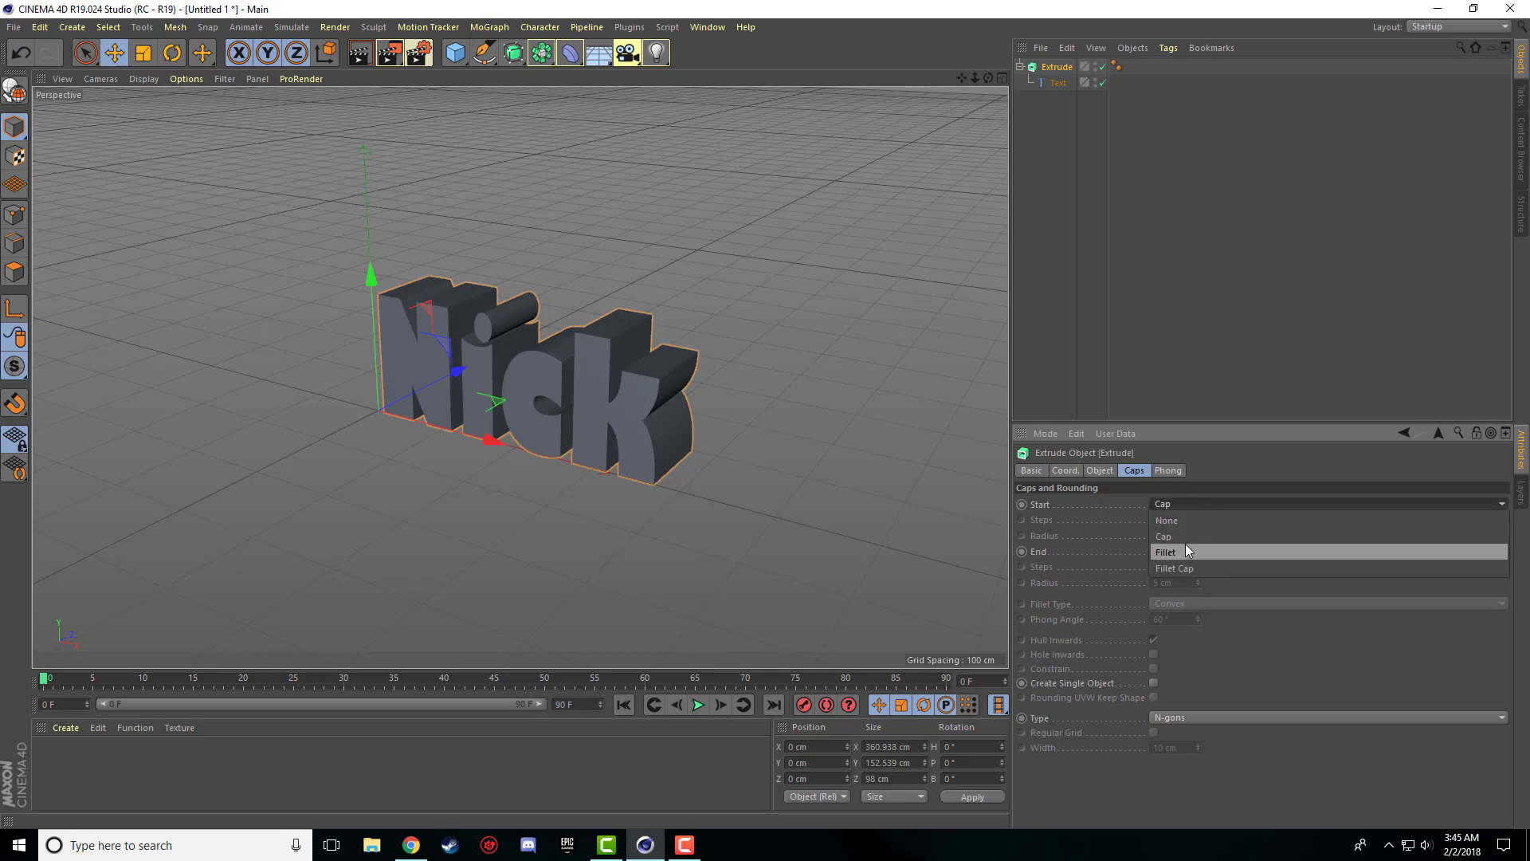
left_click(1192, 567)
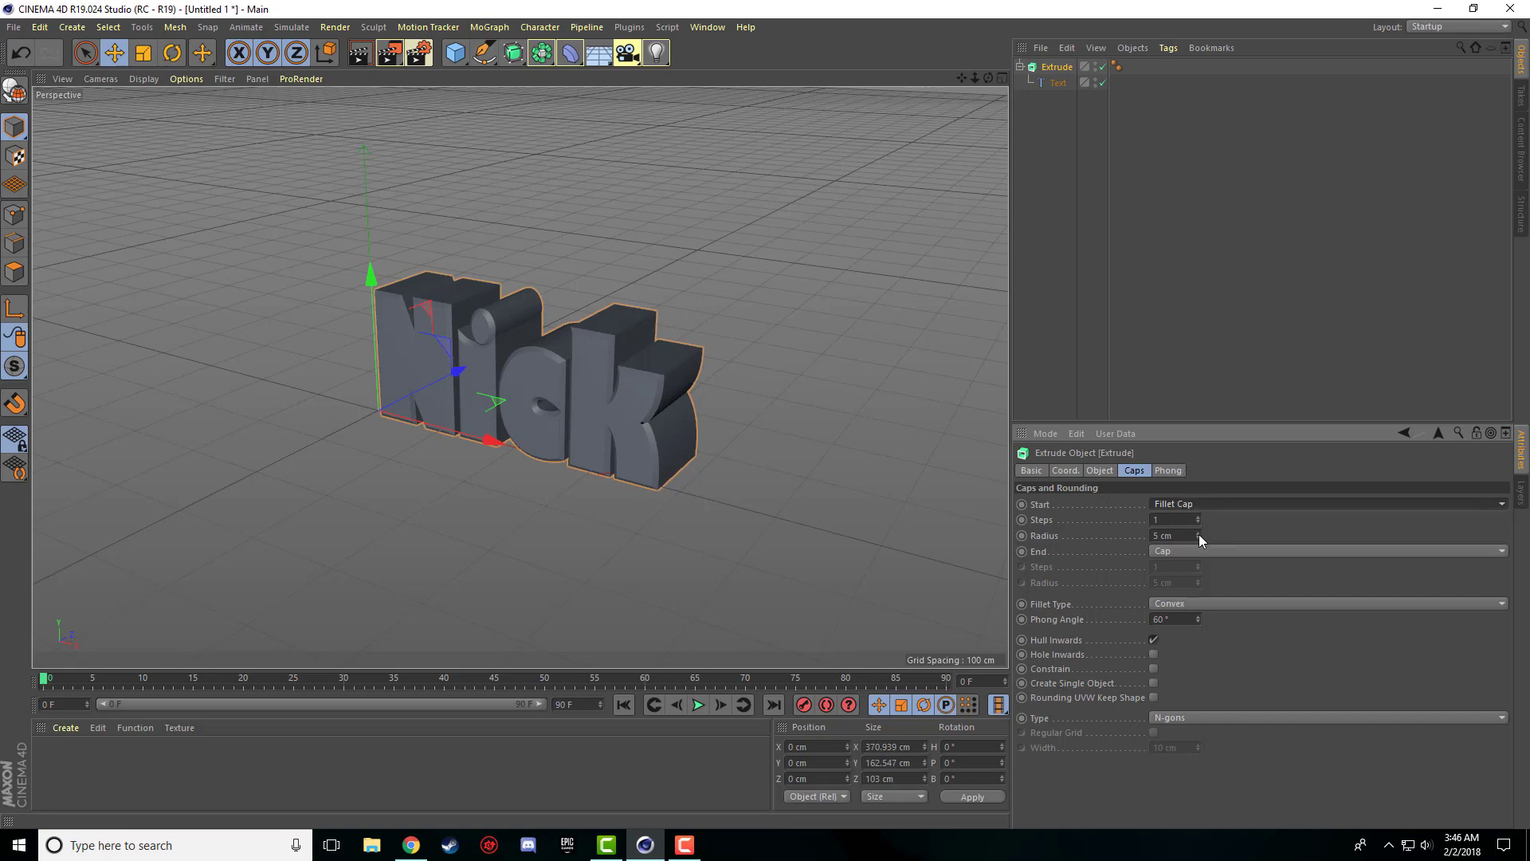
left_click_drag(1202, 538, 1200, 541)
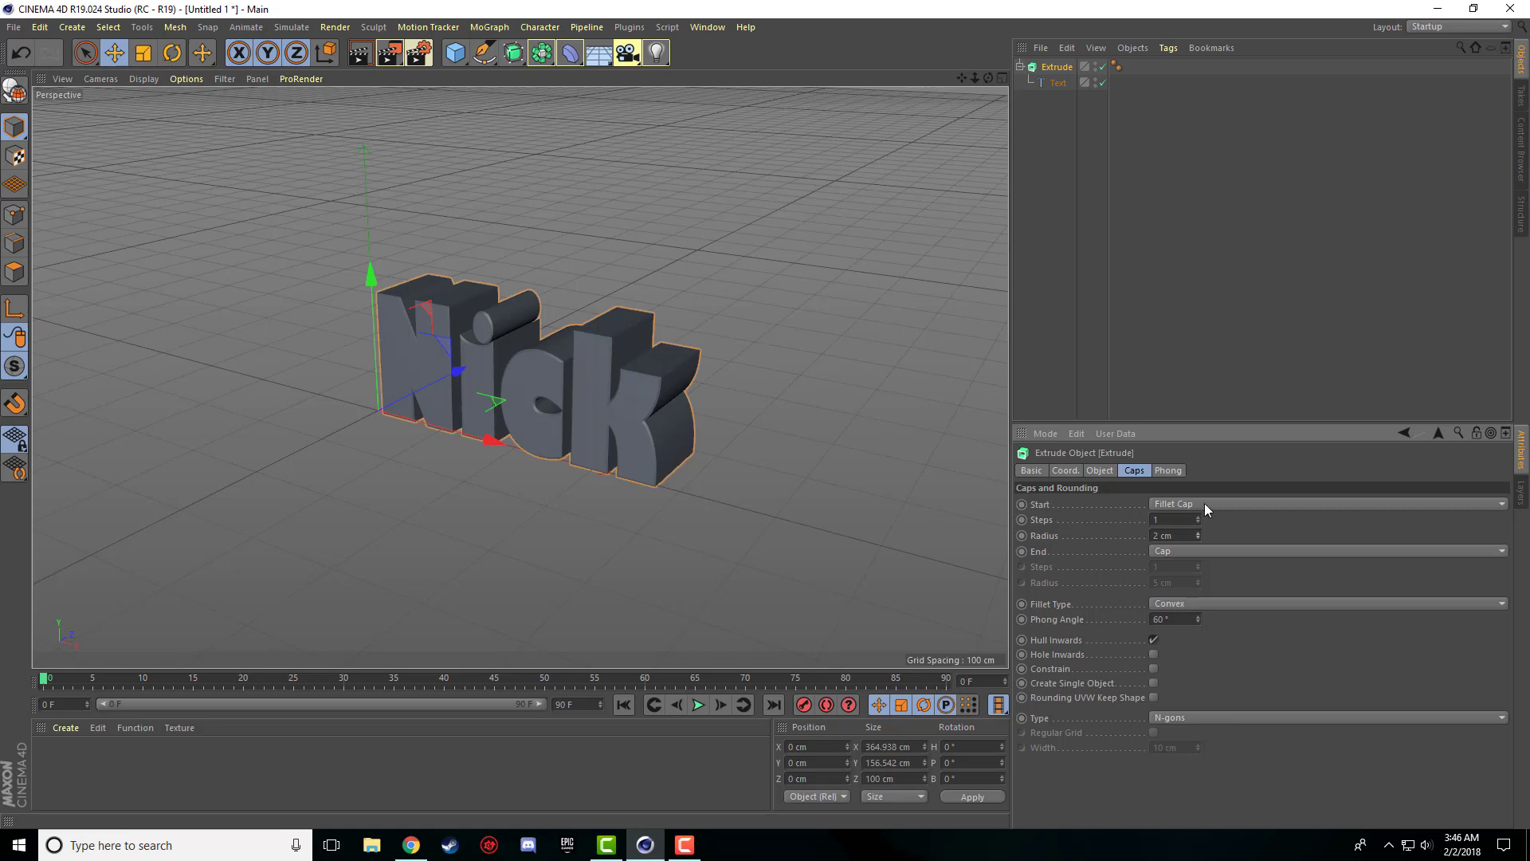
left_click(1170, 553)
left_click(1177, 616)
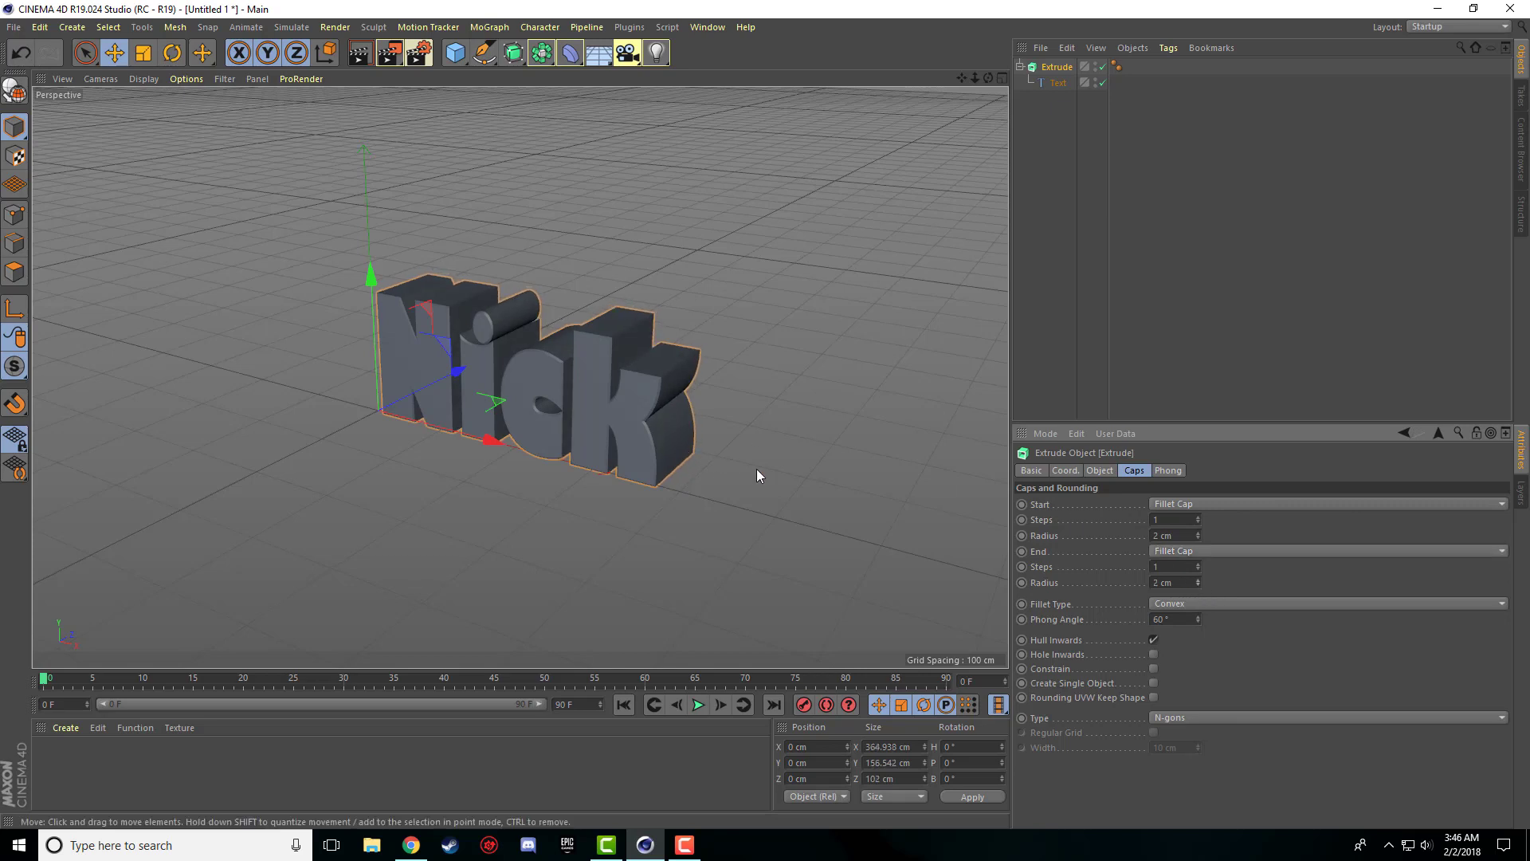
left_click(864, 471)
left_click(1057, 67)
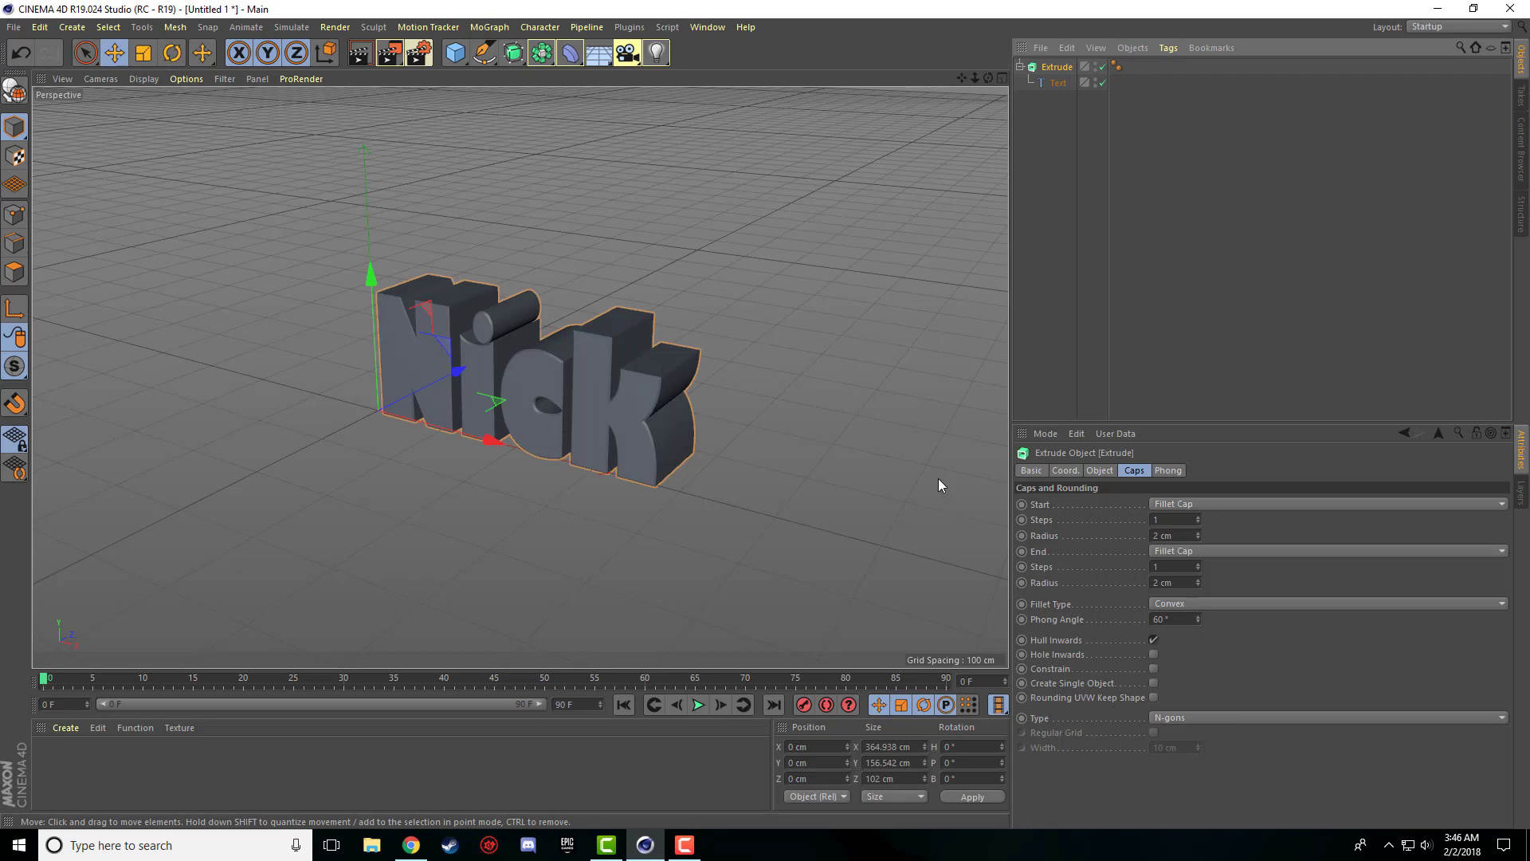
left_click_drag(988, 78, 773, 150)
- Render a preview of the extruded lettering in the viewport
left_click(359, 62)
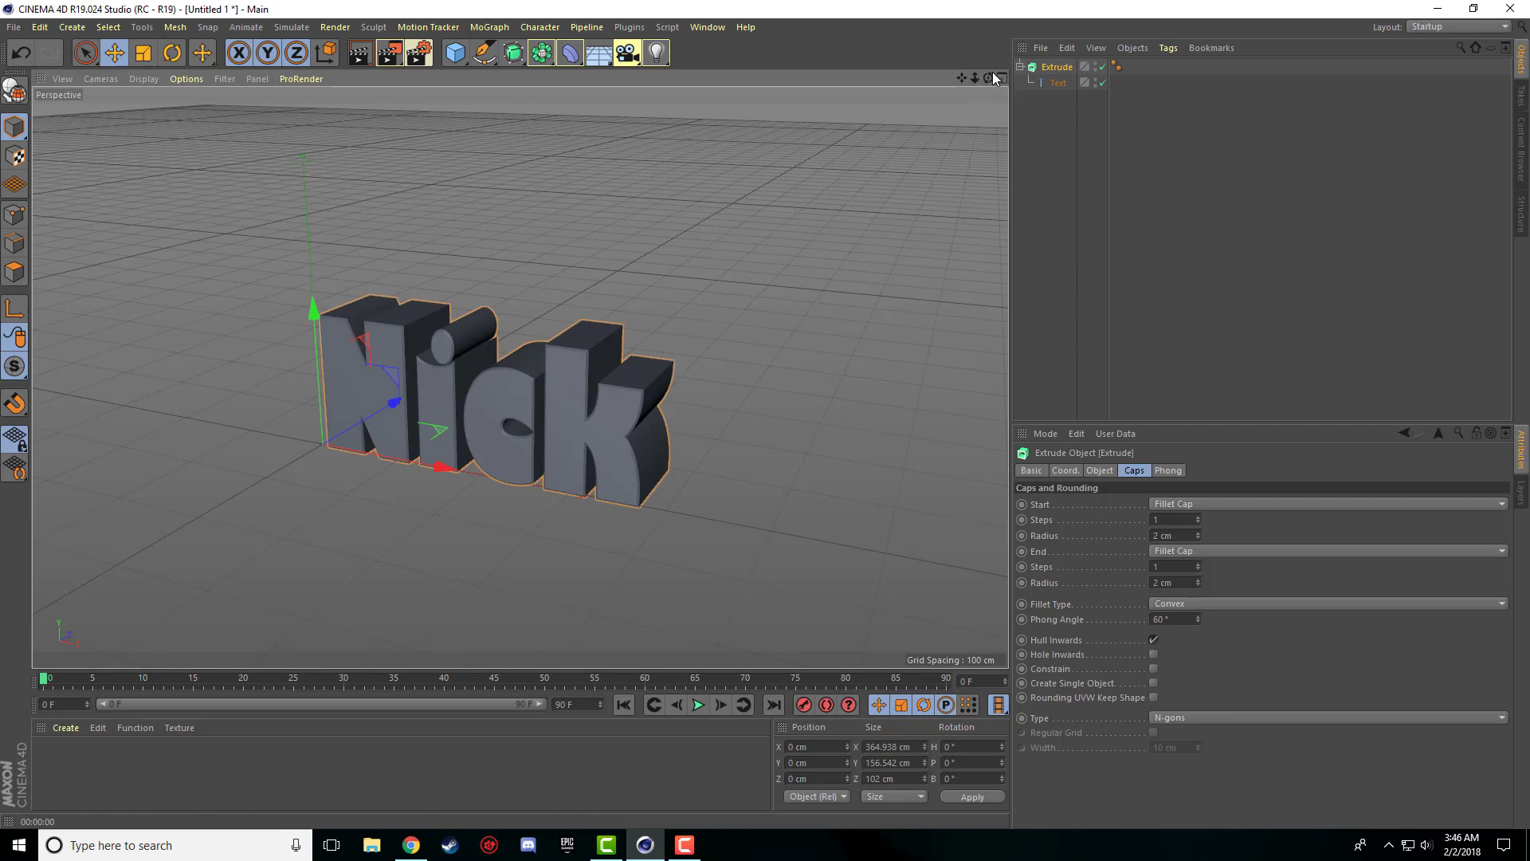
left_click_drag(989, 77, 973, 82)
left_click(358, 53)
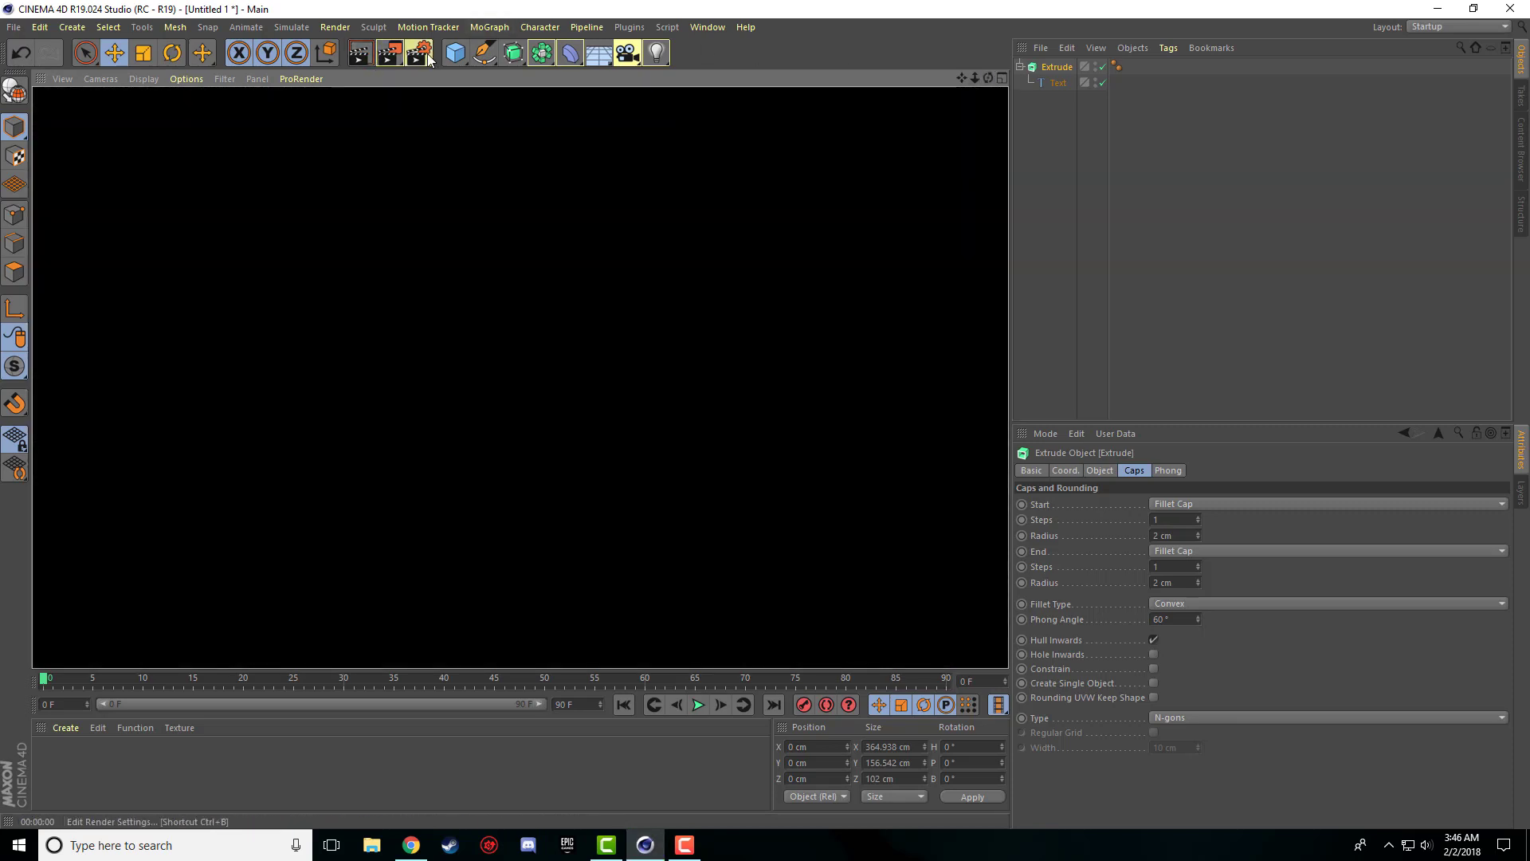
- Delete the Global Illumination effect from the Render Settings
left_click(427, 55)
right_click(245, 200)
left_click(319, 206)
left_click(810, 29)
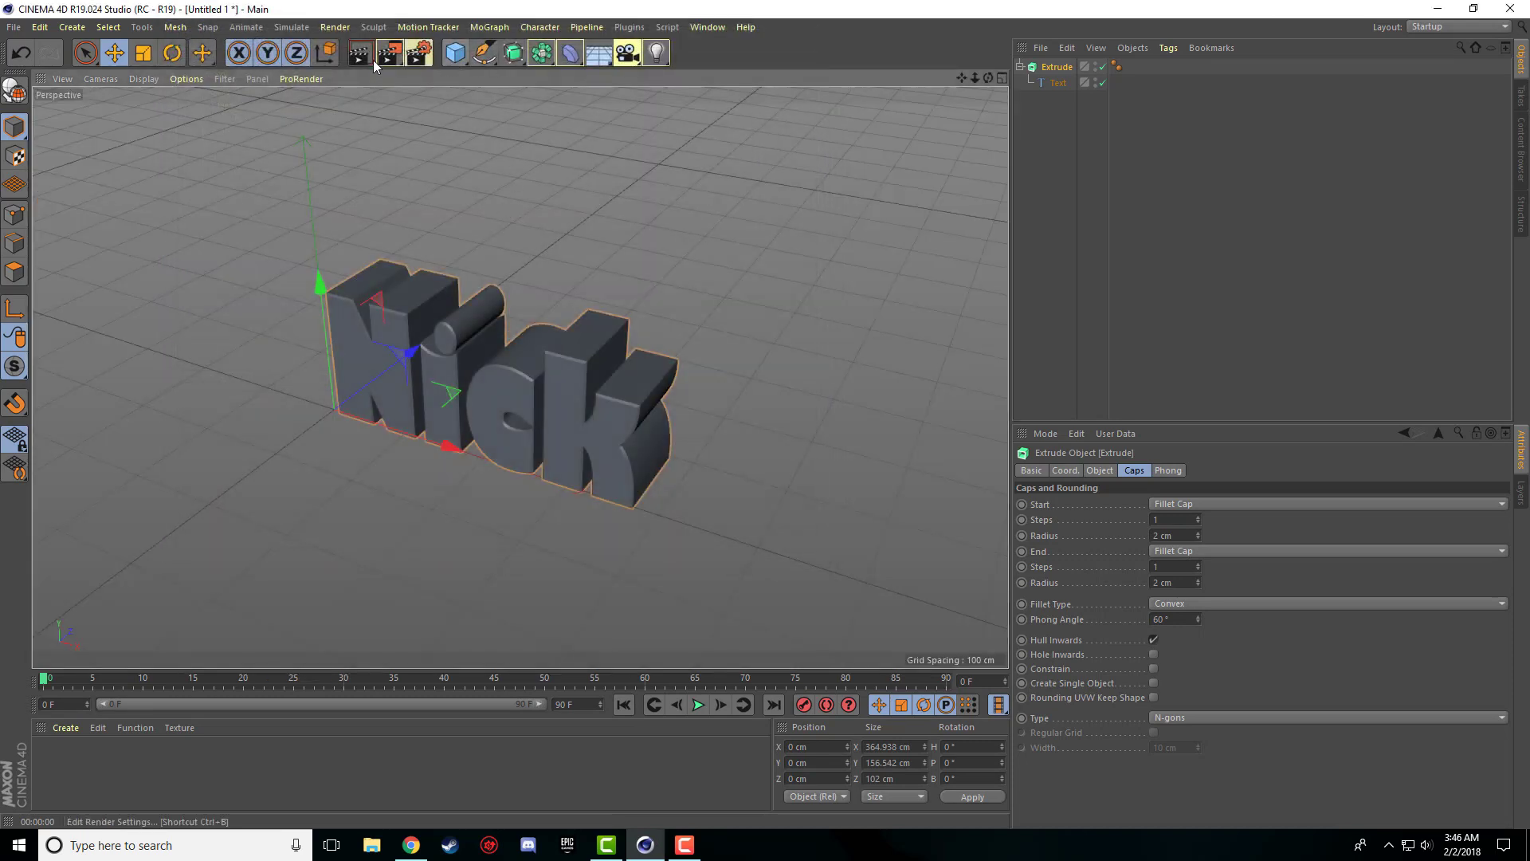
- Orbit the view, test-render the viewport, and clear the render
left_click_drag(966, 79, 1034, 83)
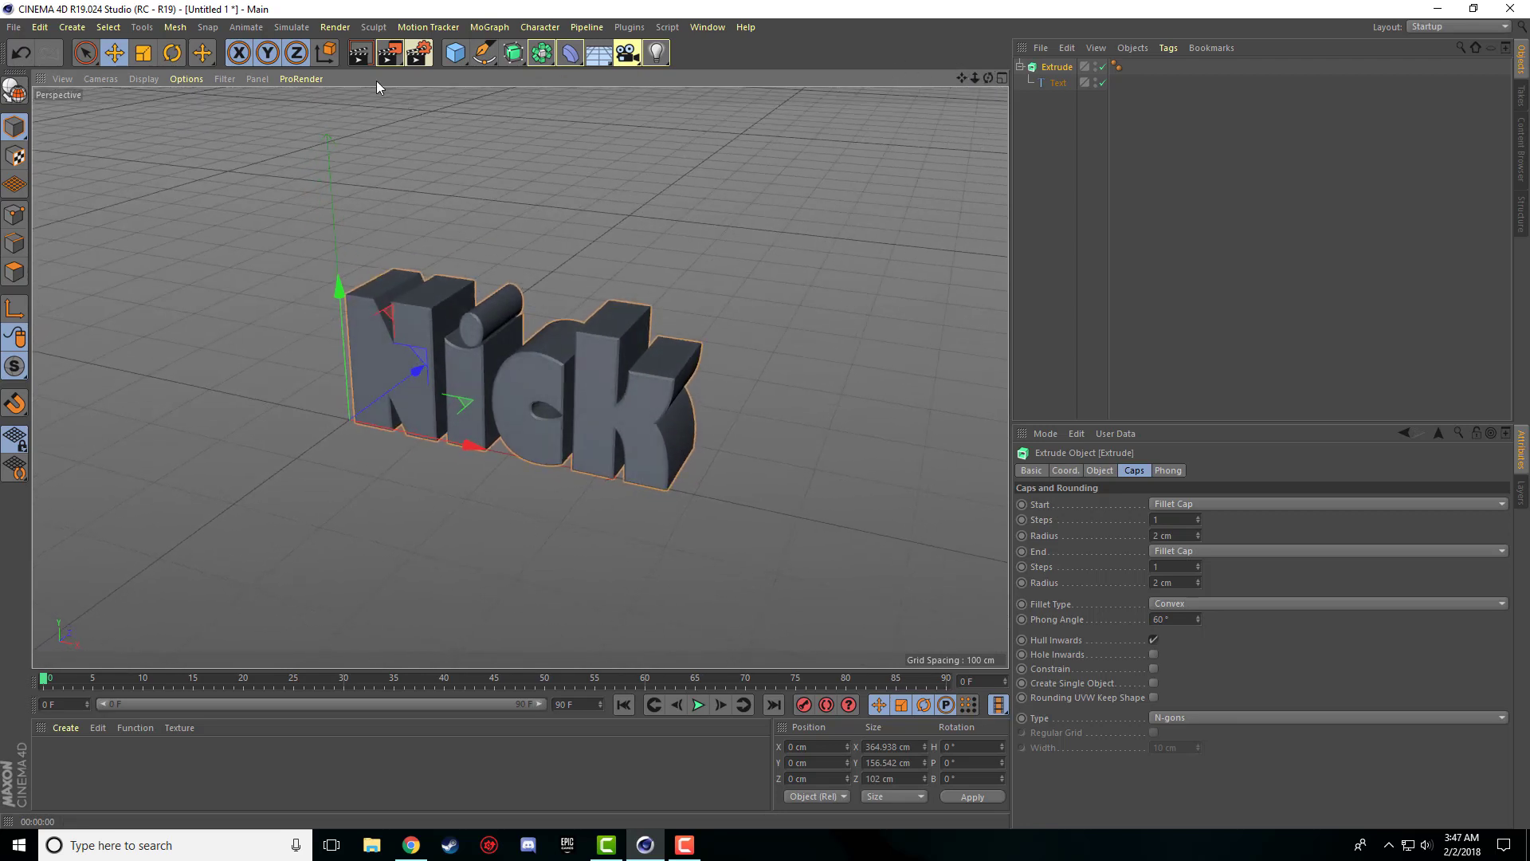
left_click(360, 53)
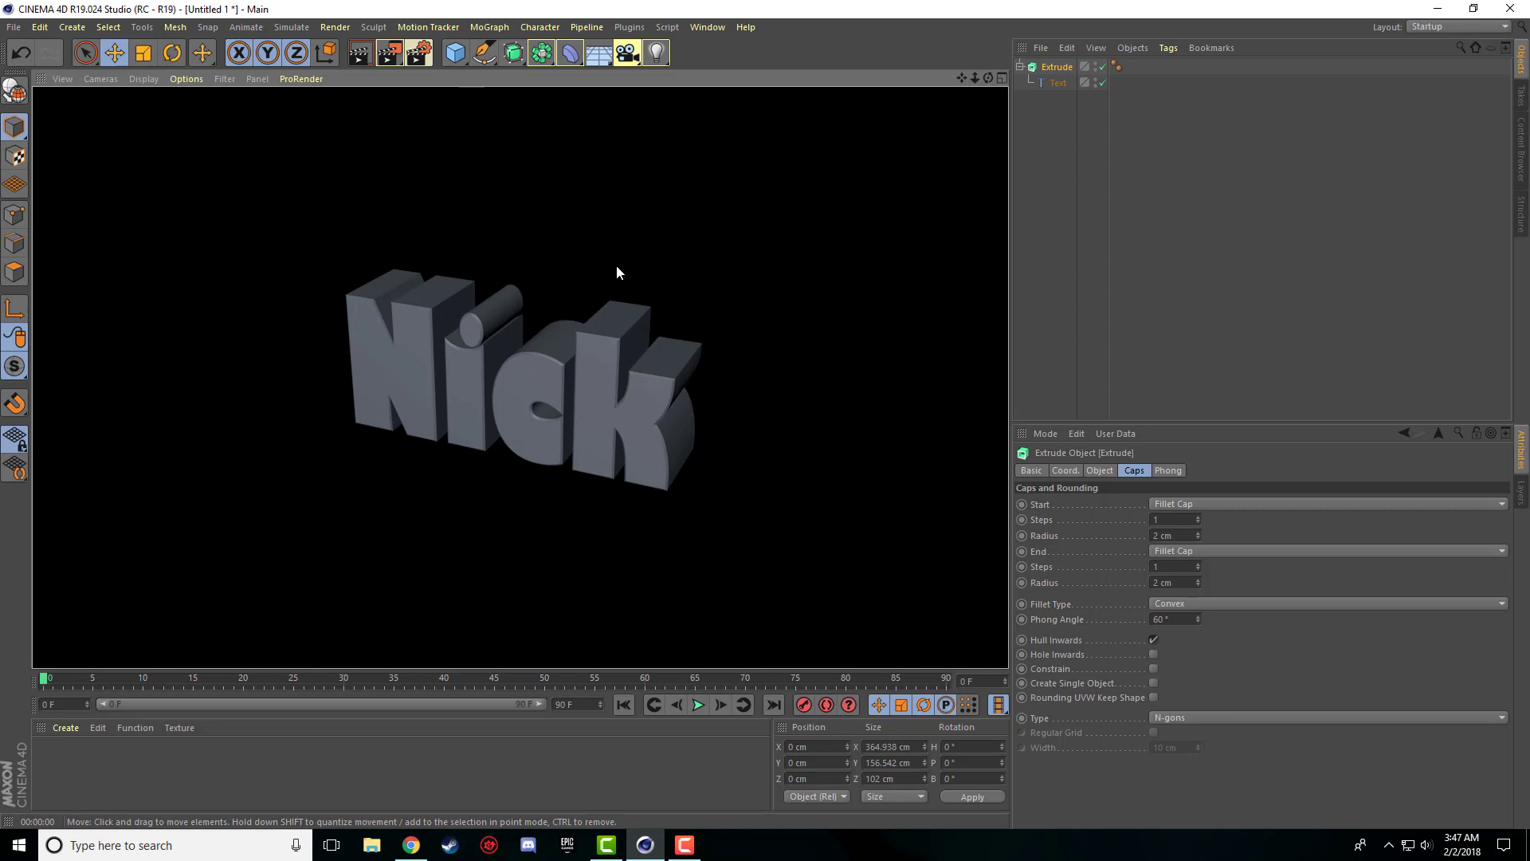
left_click(990, 74)
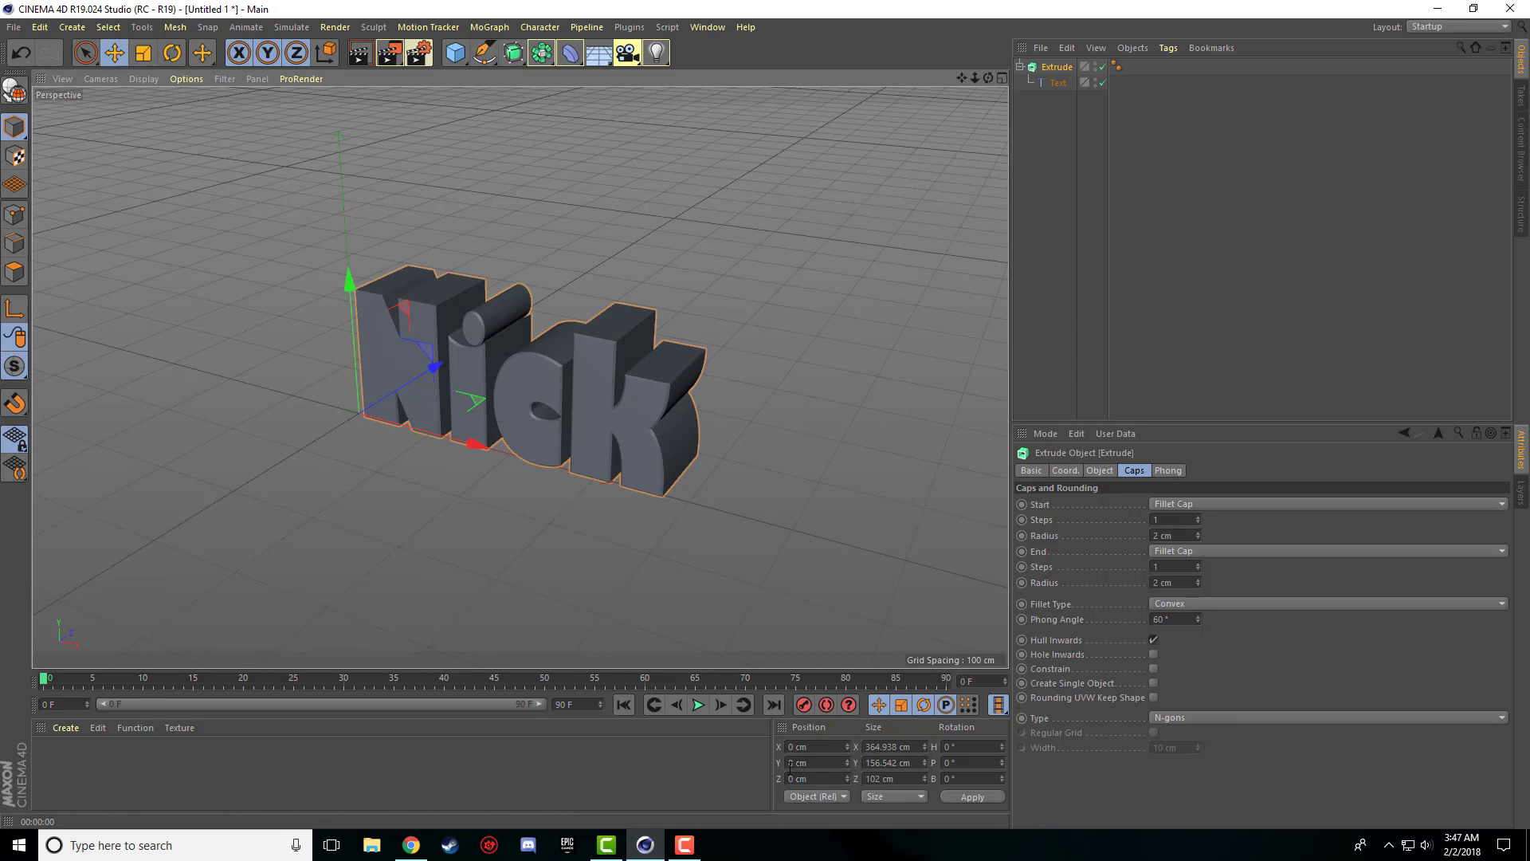
- Create a new default material, Mat, and apply it to the extruded text
left_click(67, 729)
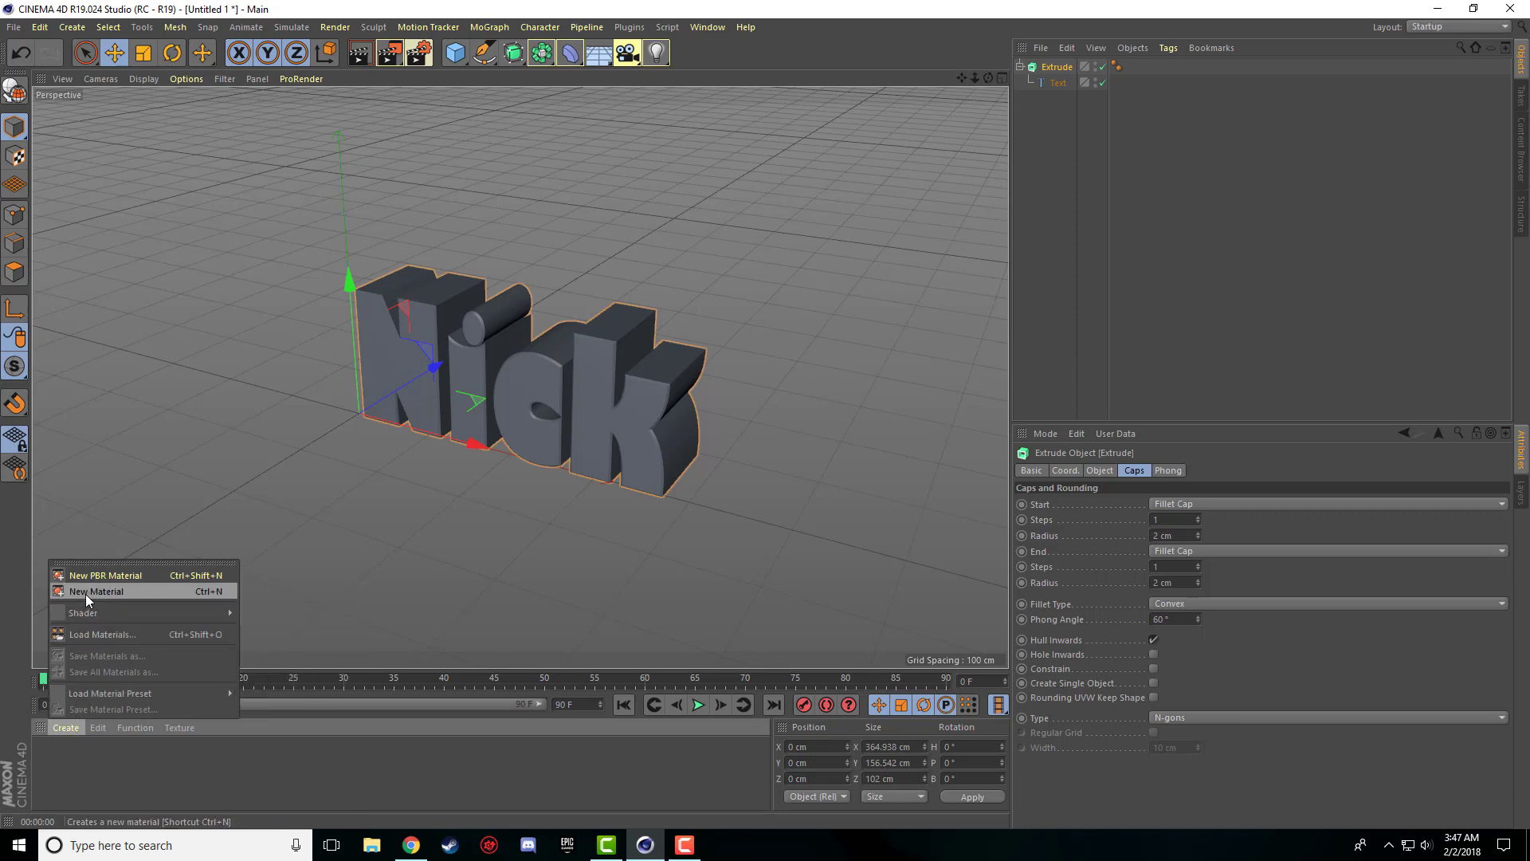
left_click(307, 797)
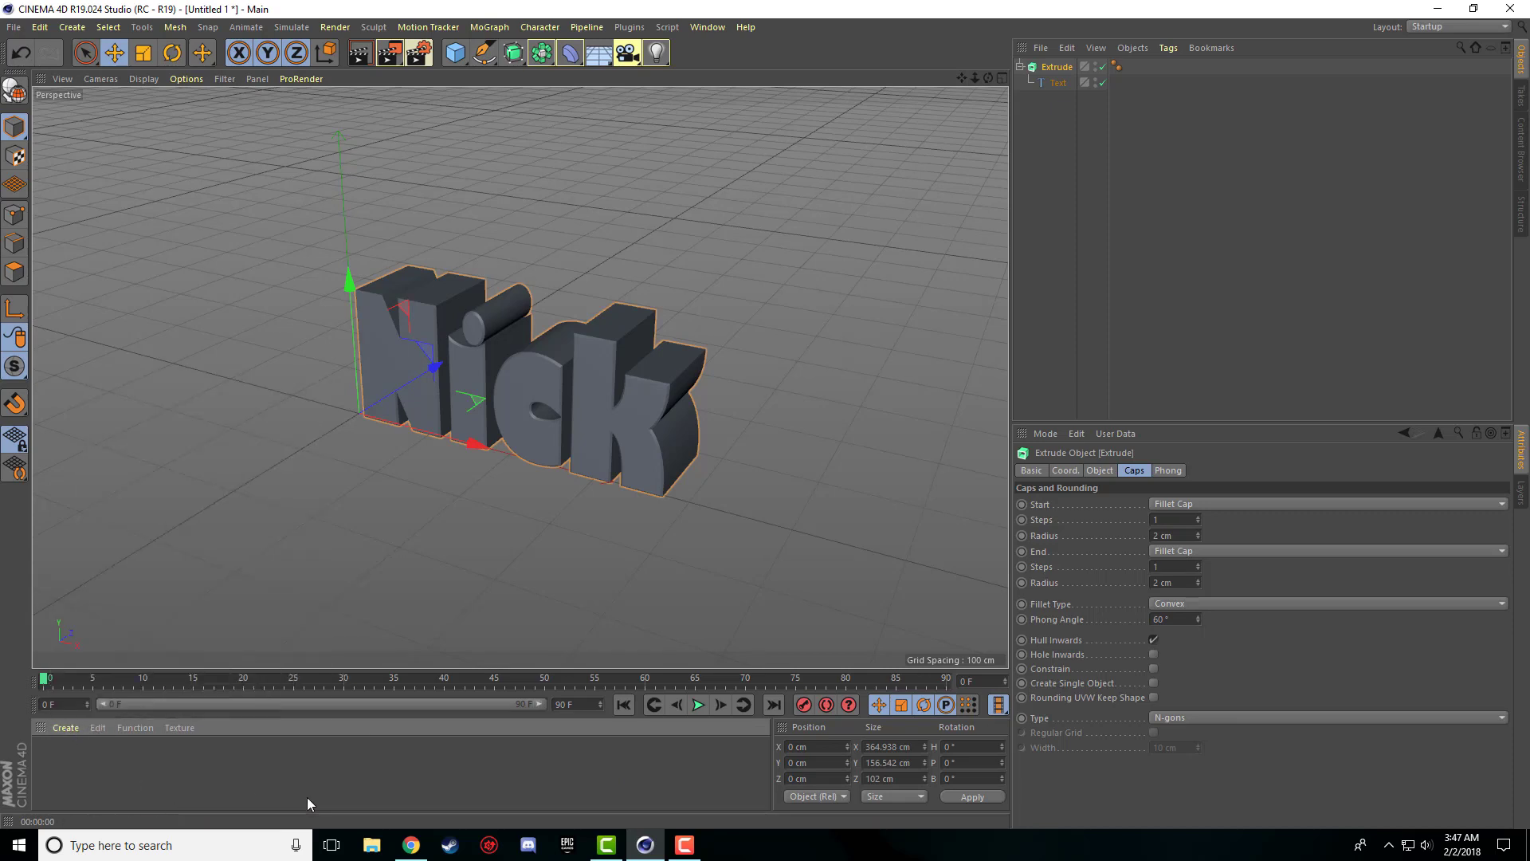
double_click(132, 778)
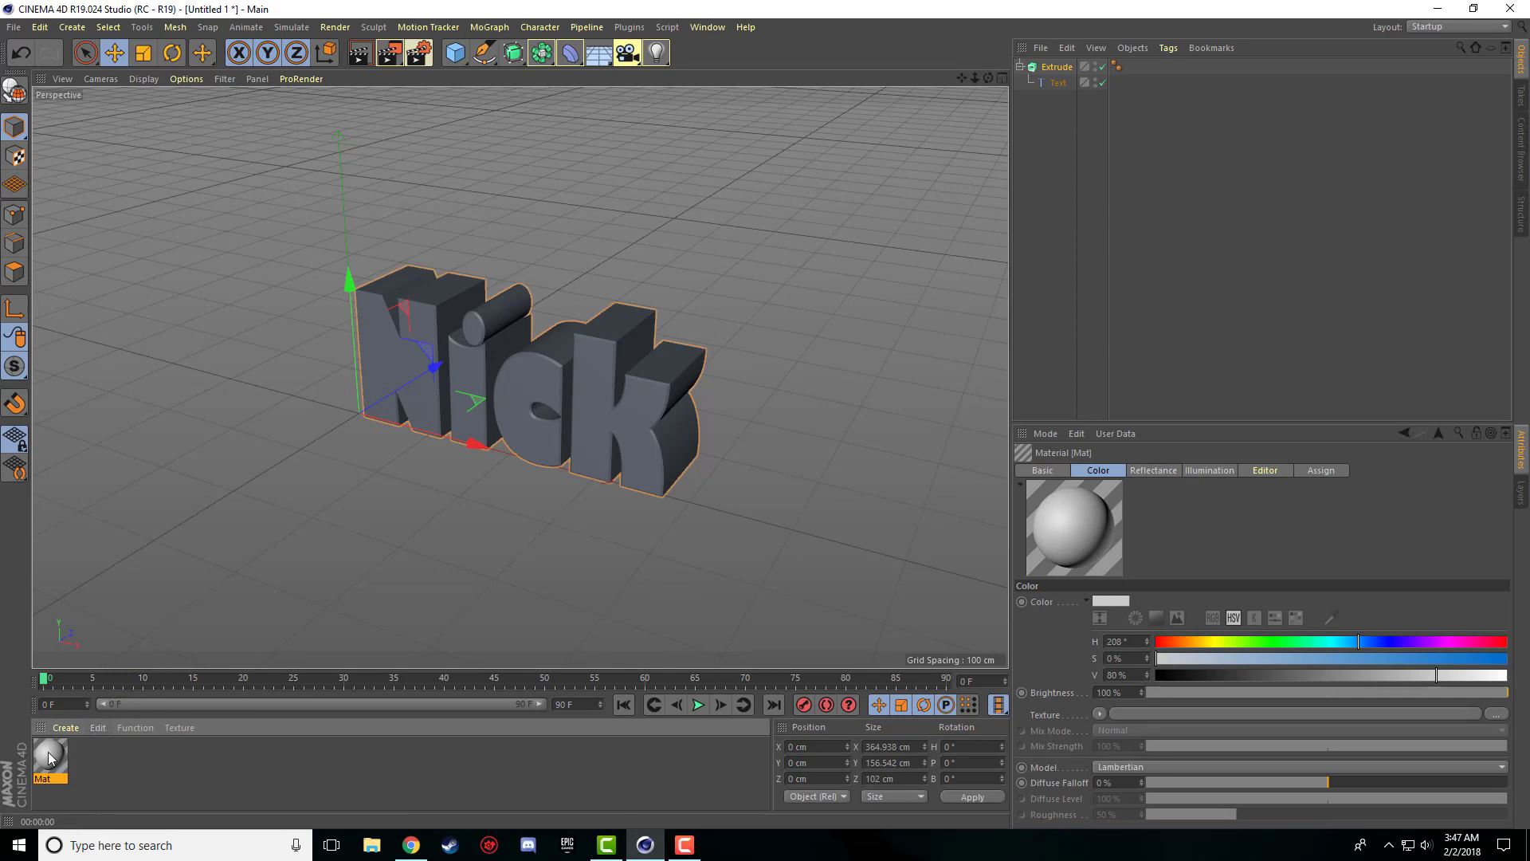
left_click_drag(51, 769, 534, 443)
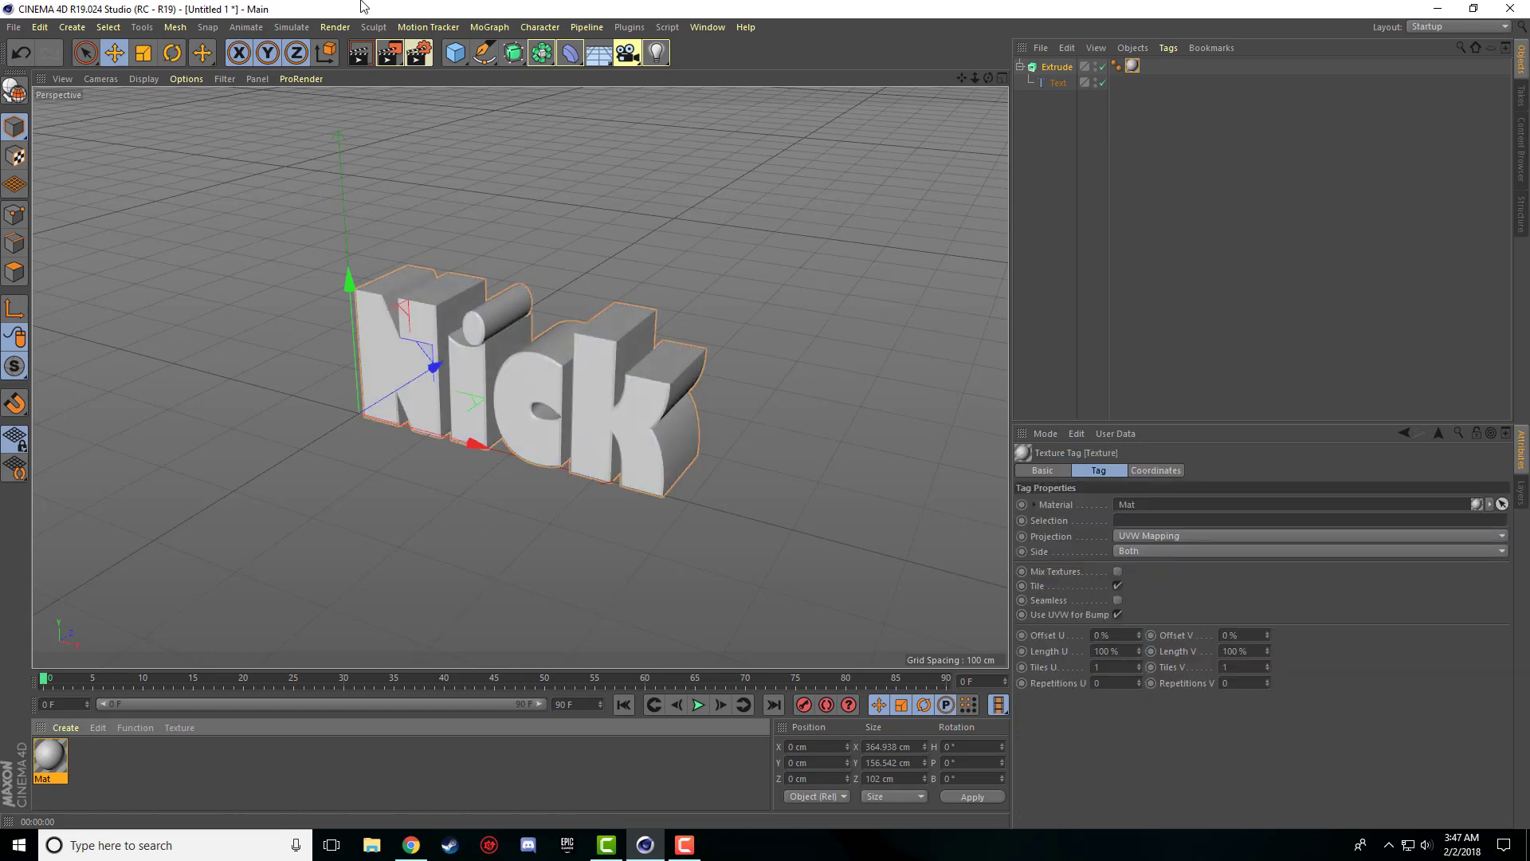
- Test-render the textured text, then open Mat in the Material Editor
left_click(358, 54)
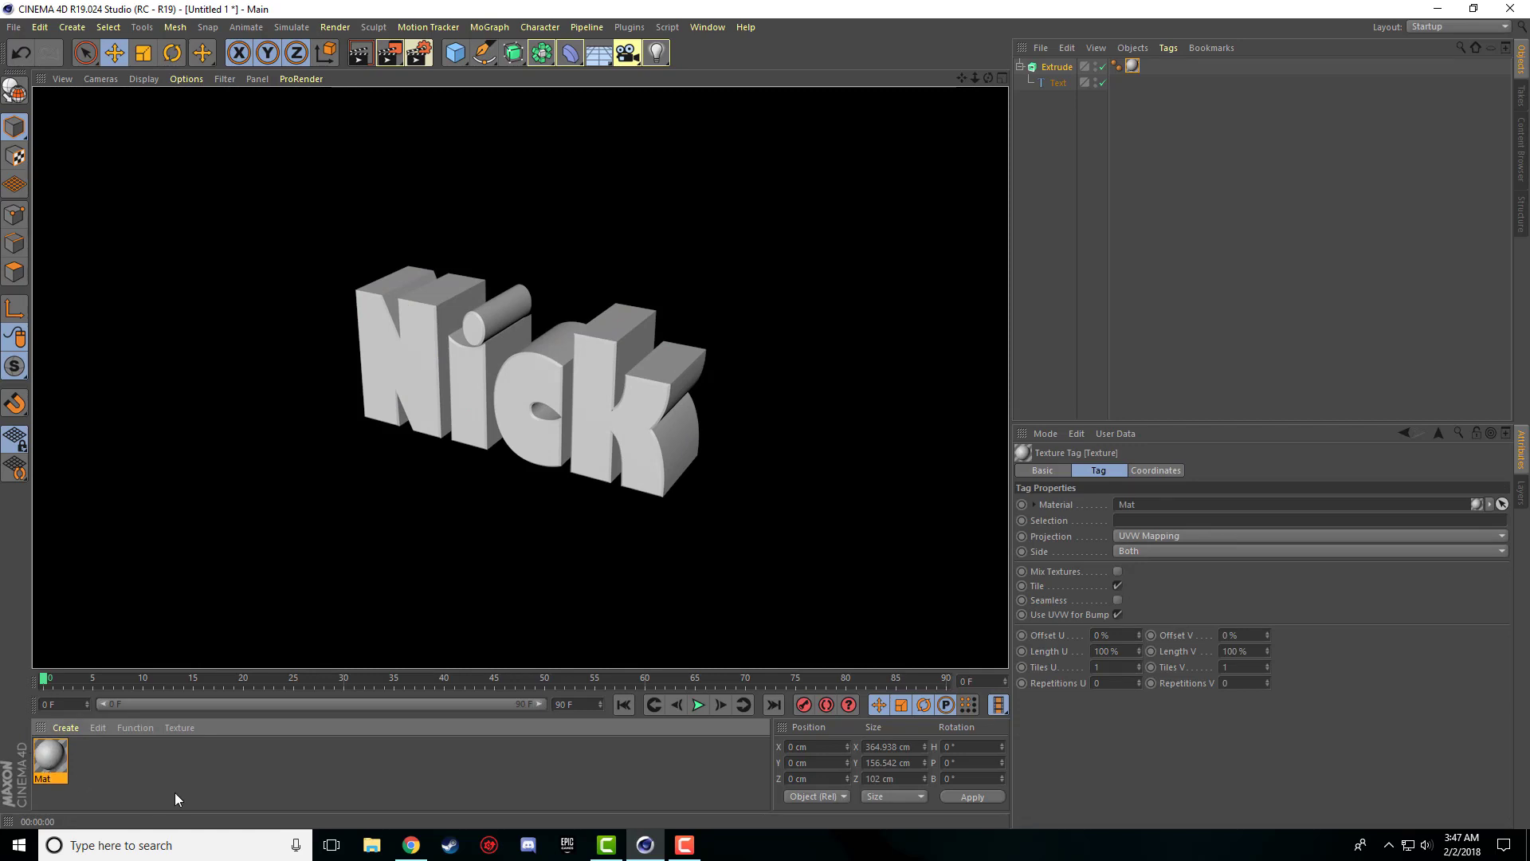
left_click(71, 789)
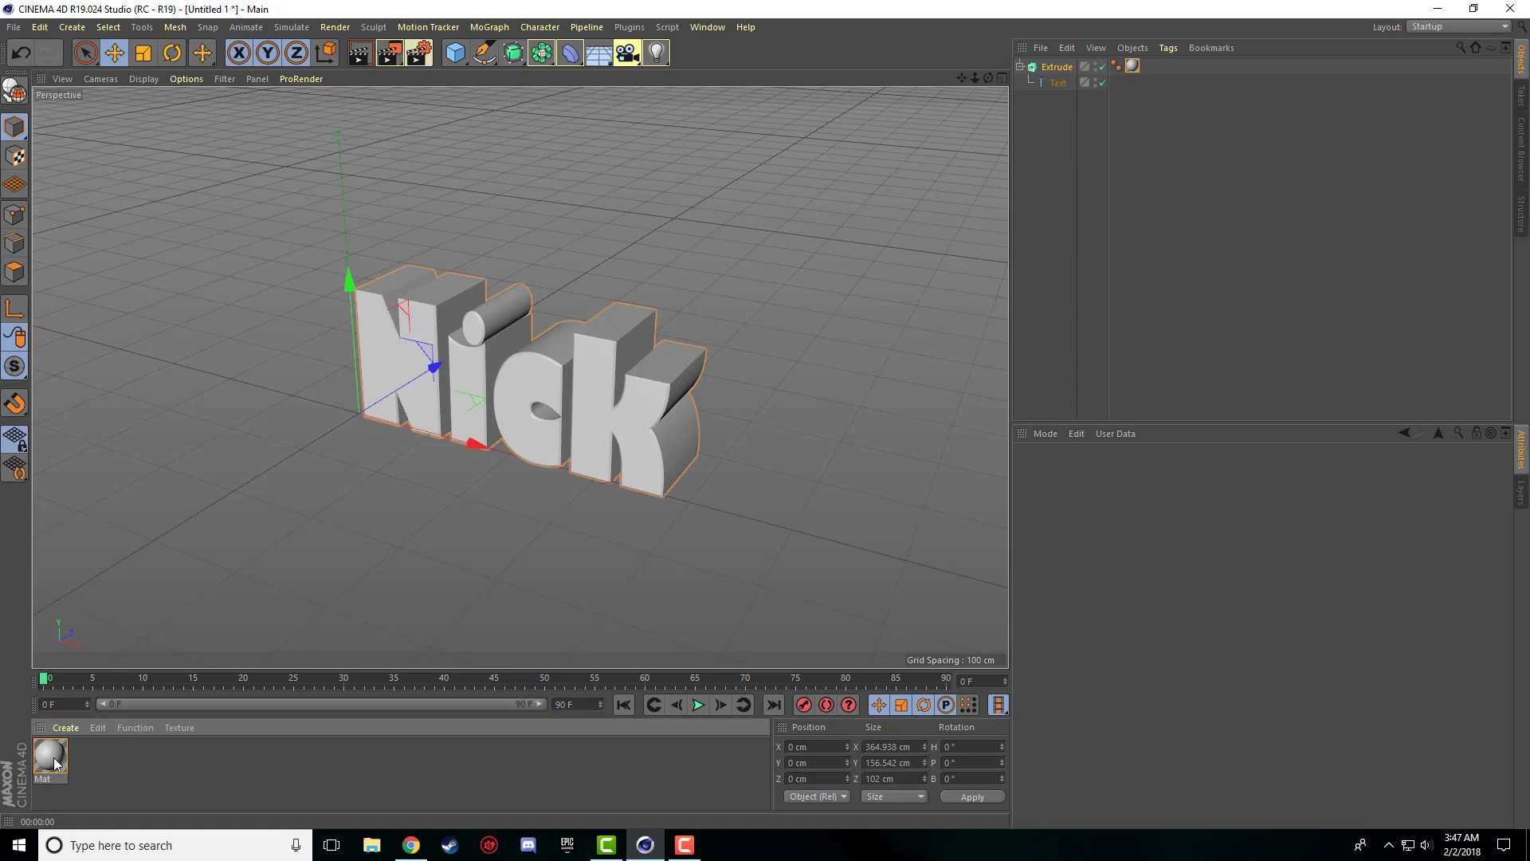
double_click(55, 763)
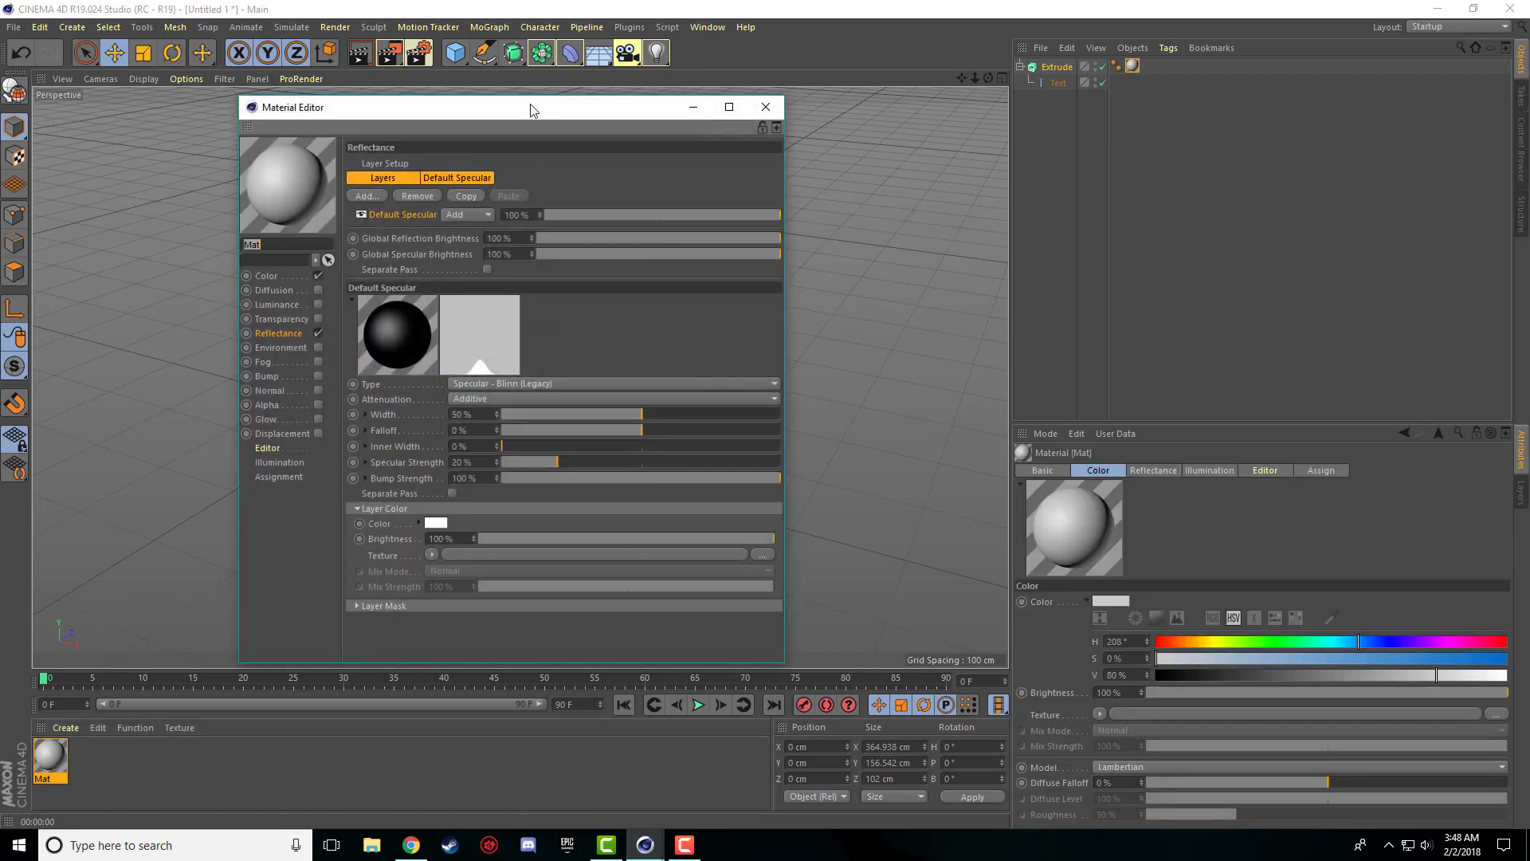
- Set Mat's colour to a deep blue (H 198°, S 91.878 %, V 71.066 %)
left_click_drag(534, 110, 642, 81)
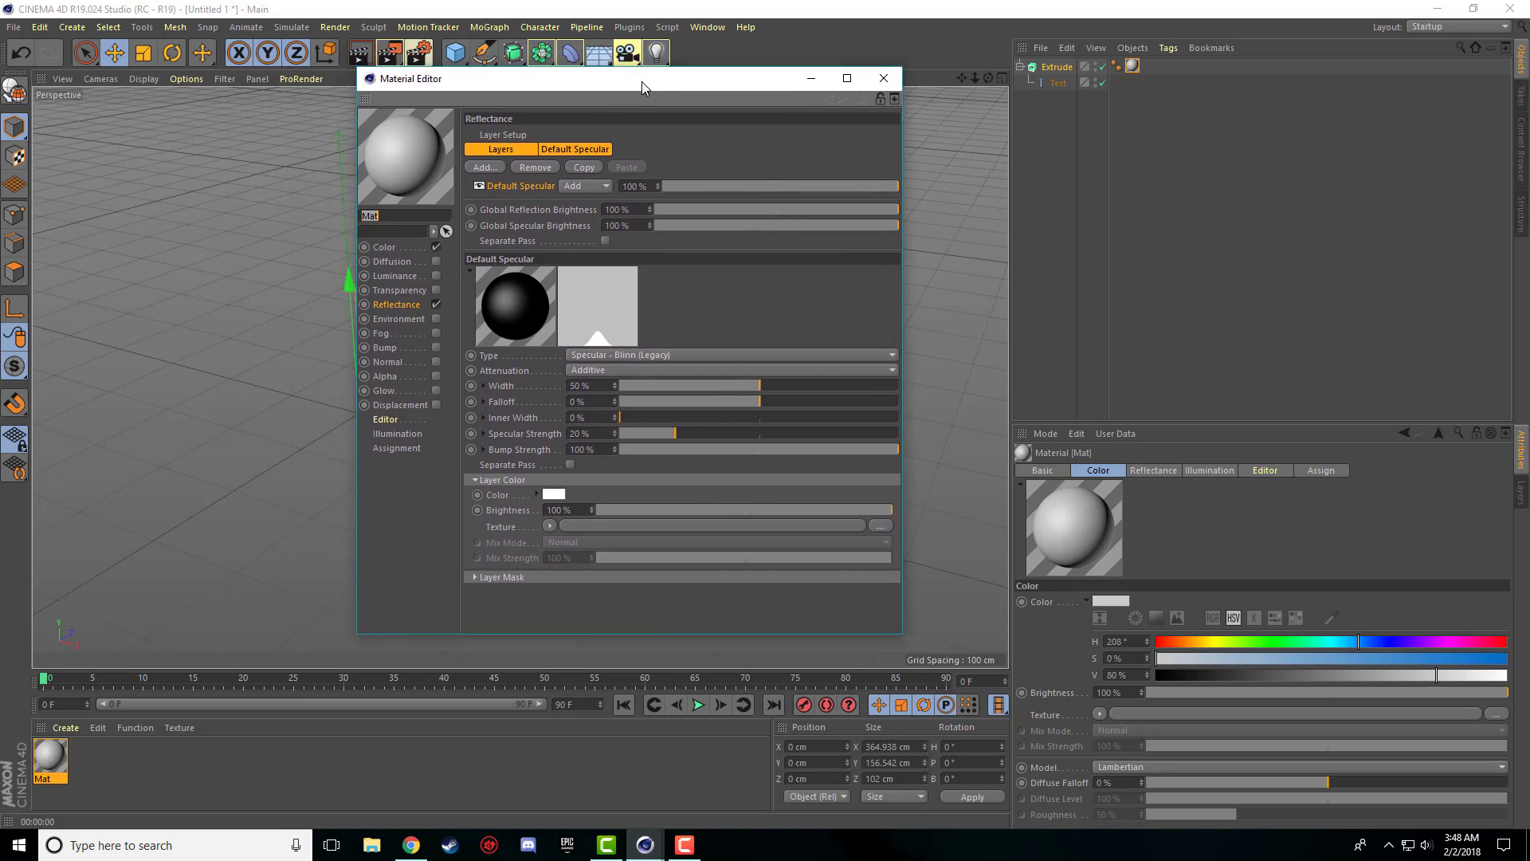
left_click(412, 250)
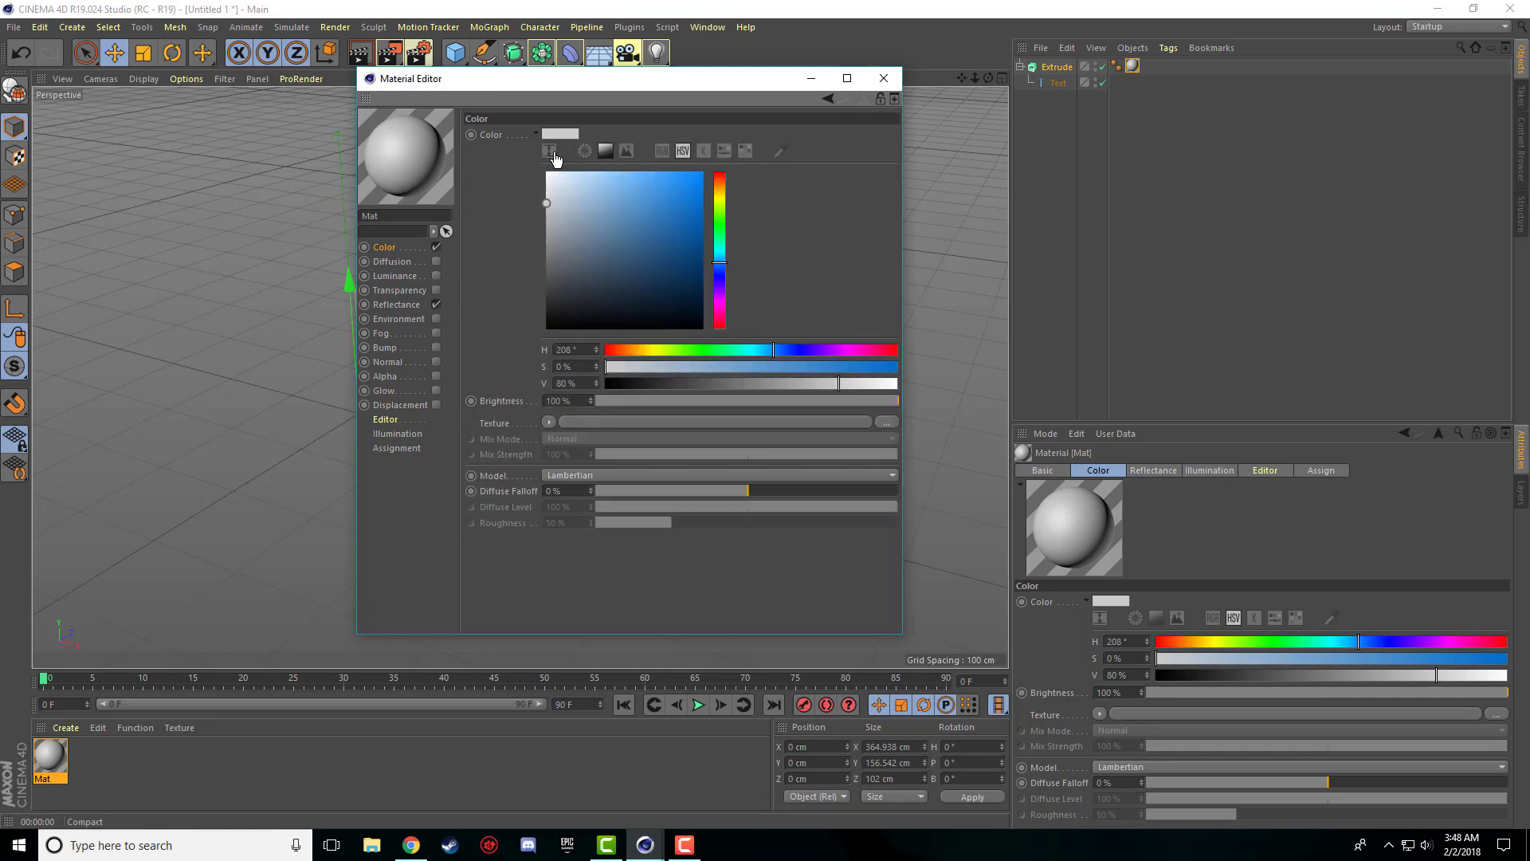
left_click(661, 150)
left_click(661, 151)
left_click(604, 156)
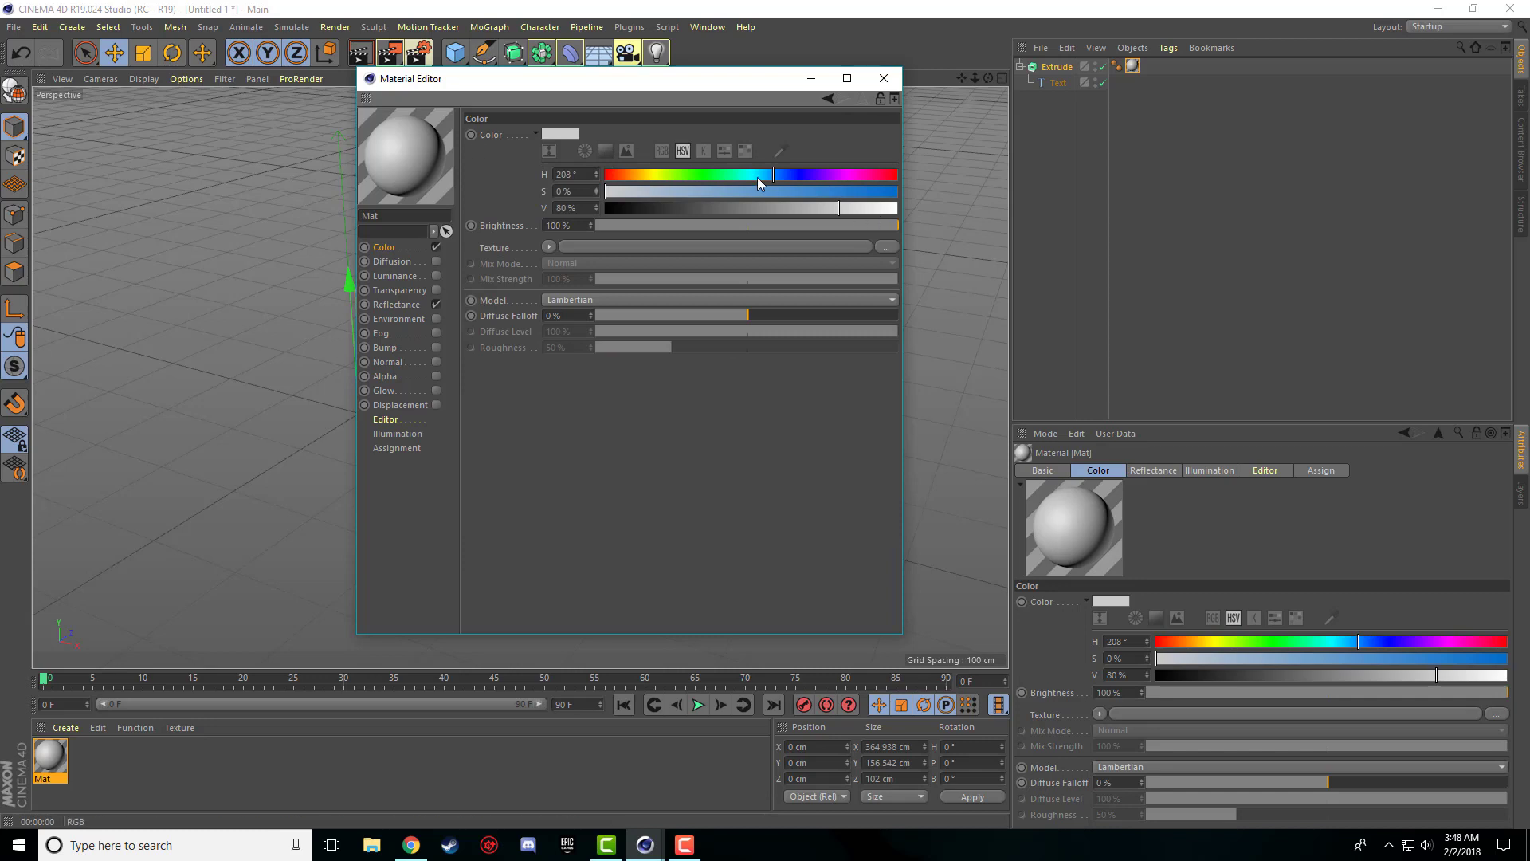
left_click(599, 150)
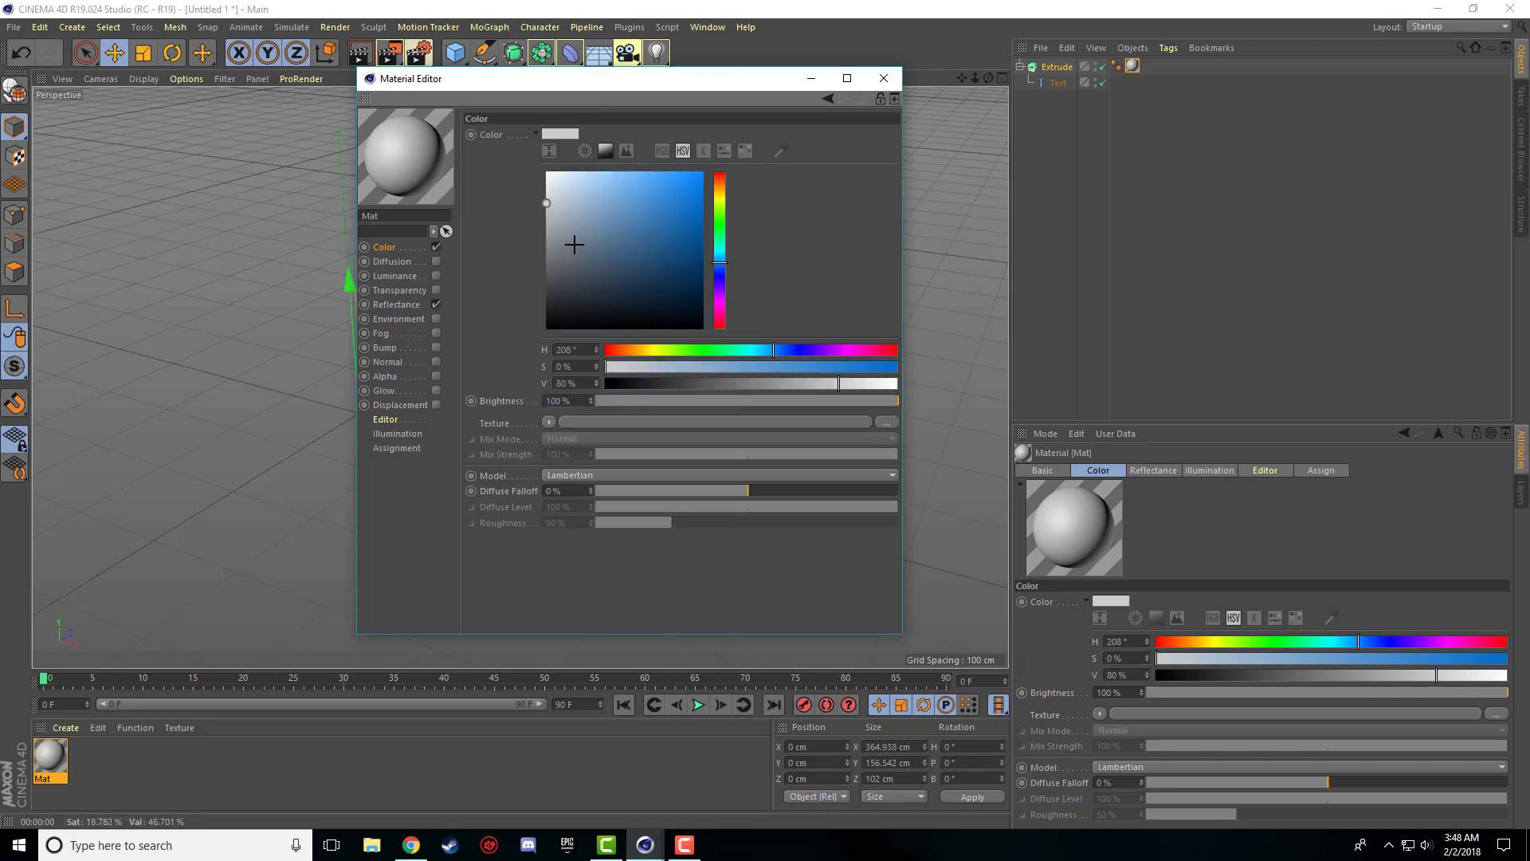
left_click(703, 172)
mouse_move(598, 219)
left_mouse_down()
mouse_move(690, 204)
mouse_move(679, 230)
mouse_move(690, 217)
left_mouse_up()
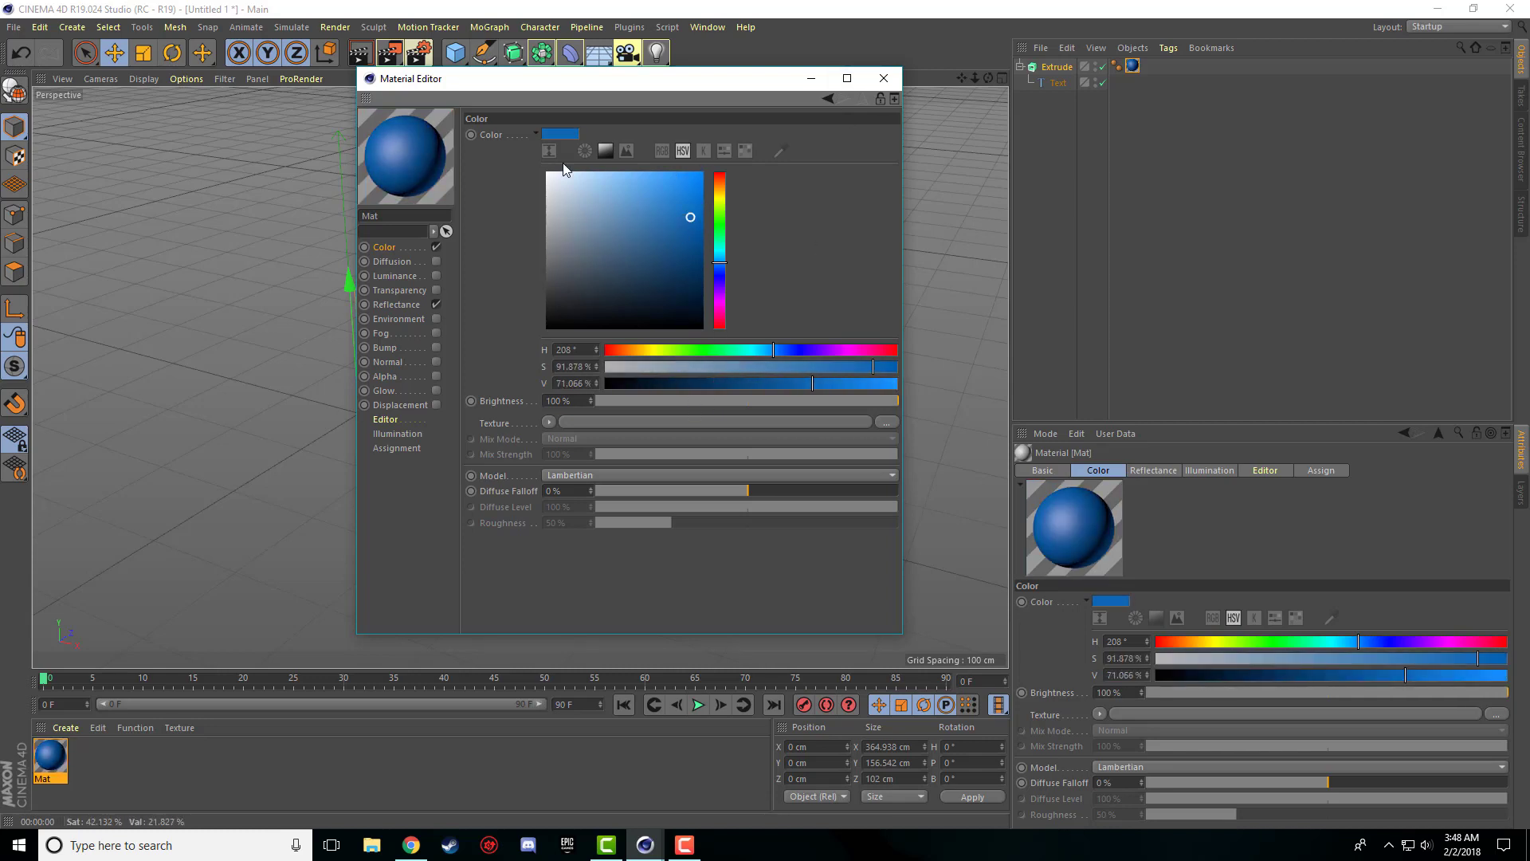
left_click_drag(721, 277, 723, 259)
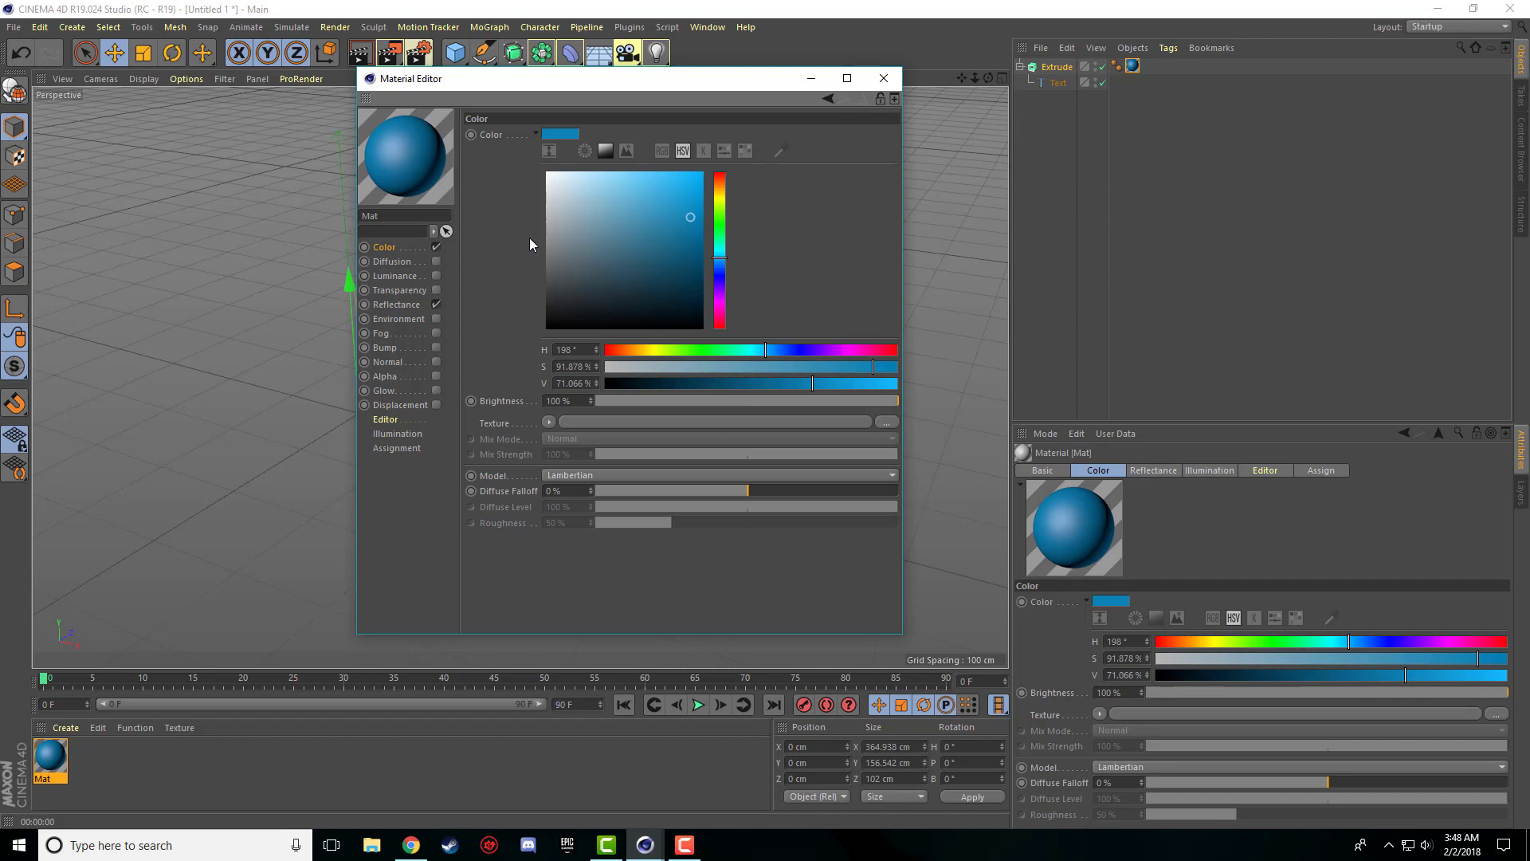
- Shift Mat's hue to 211° and render the viewport with Ctrl+R
left_click_drag(701, 79, 1145, 91)
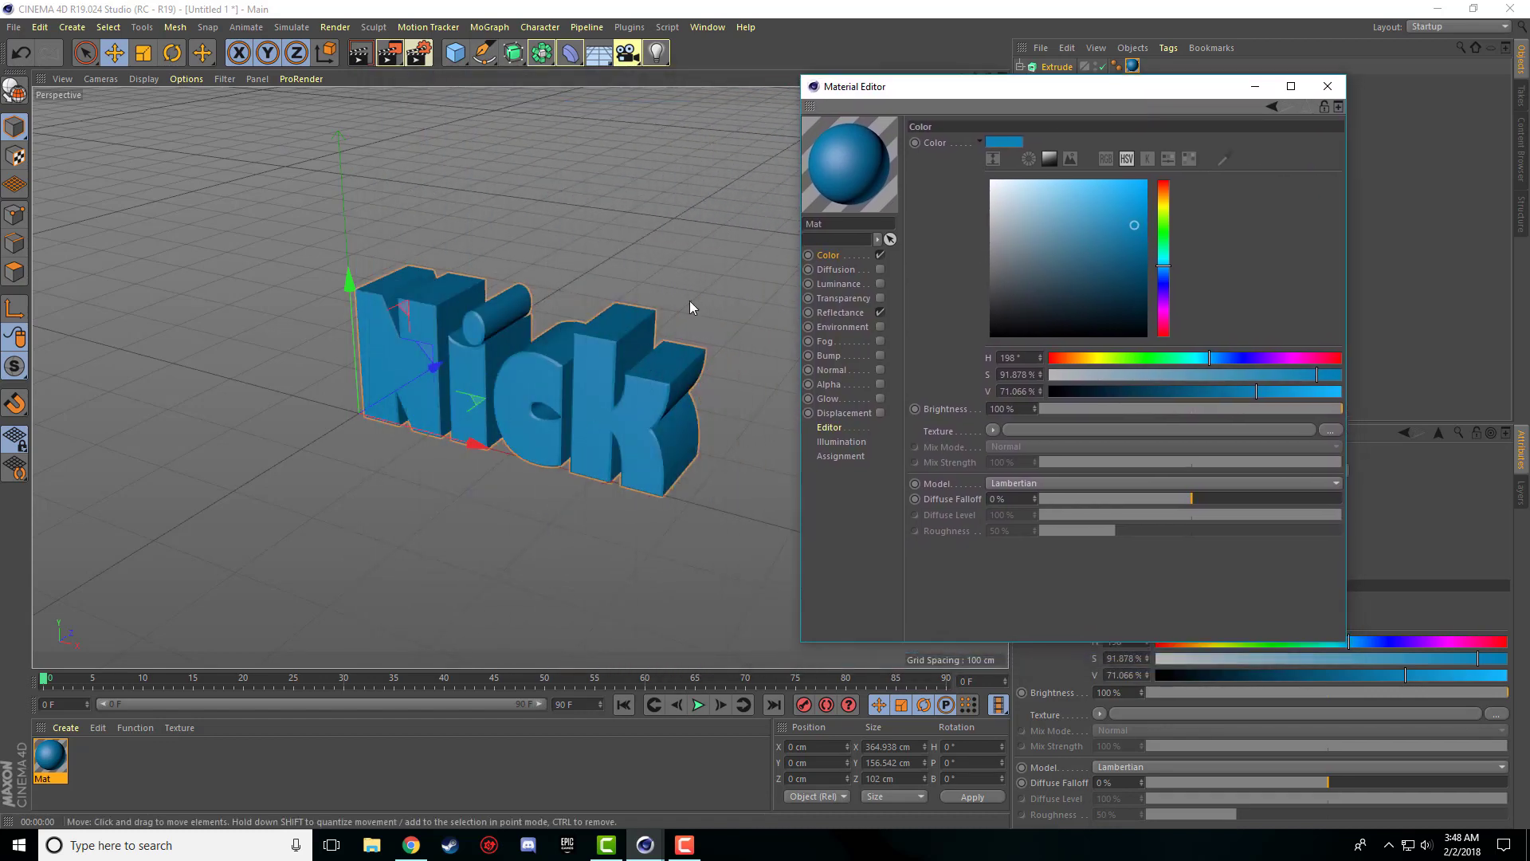
left_click(1165, 219)
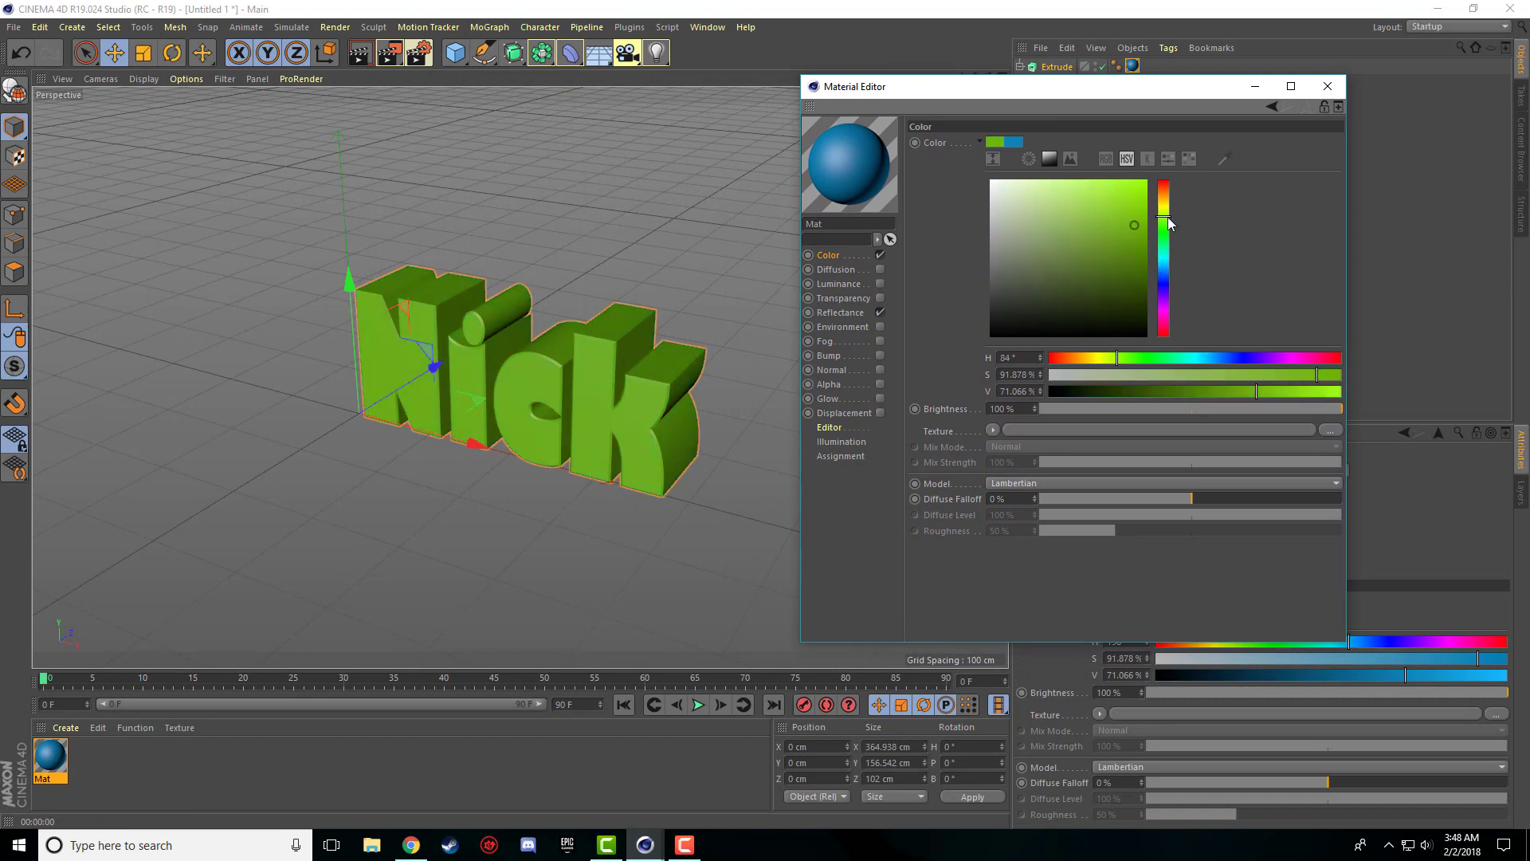
left_click_drag(1168, 224, 1181, 271)
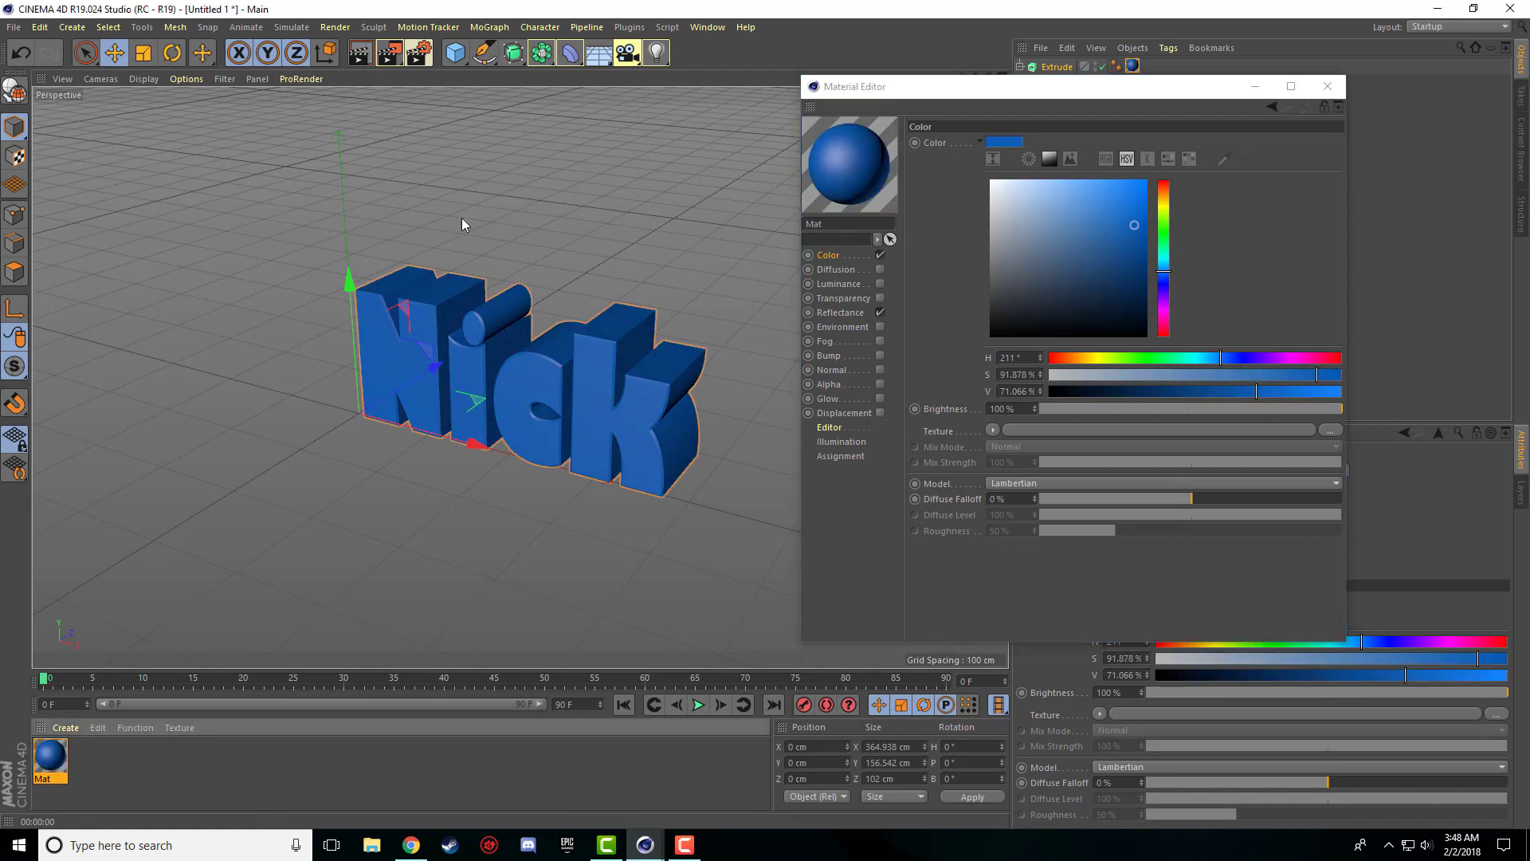
key("ctrl+r")
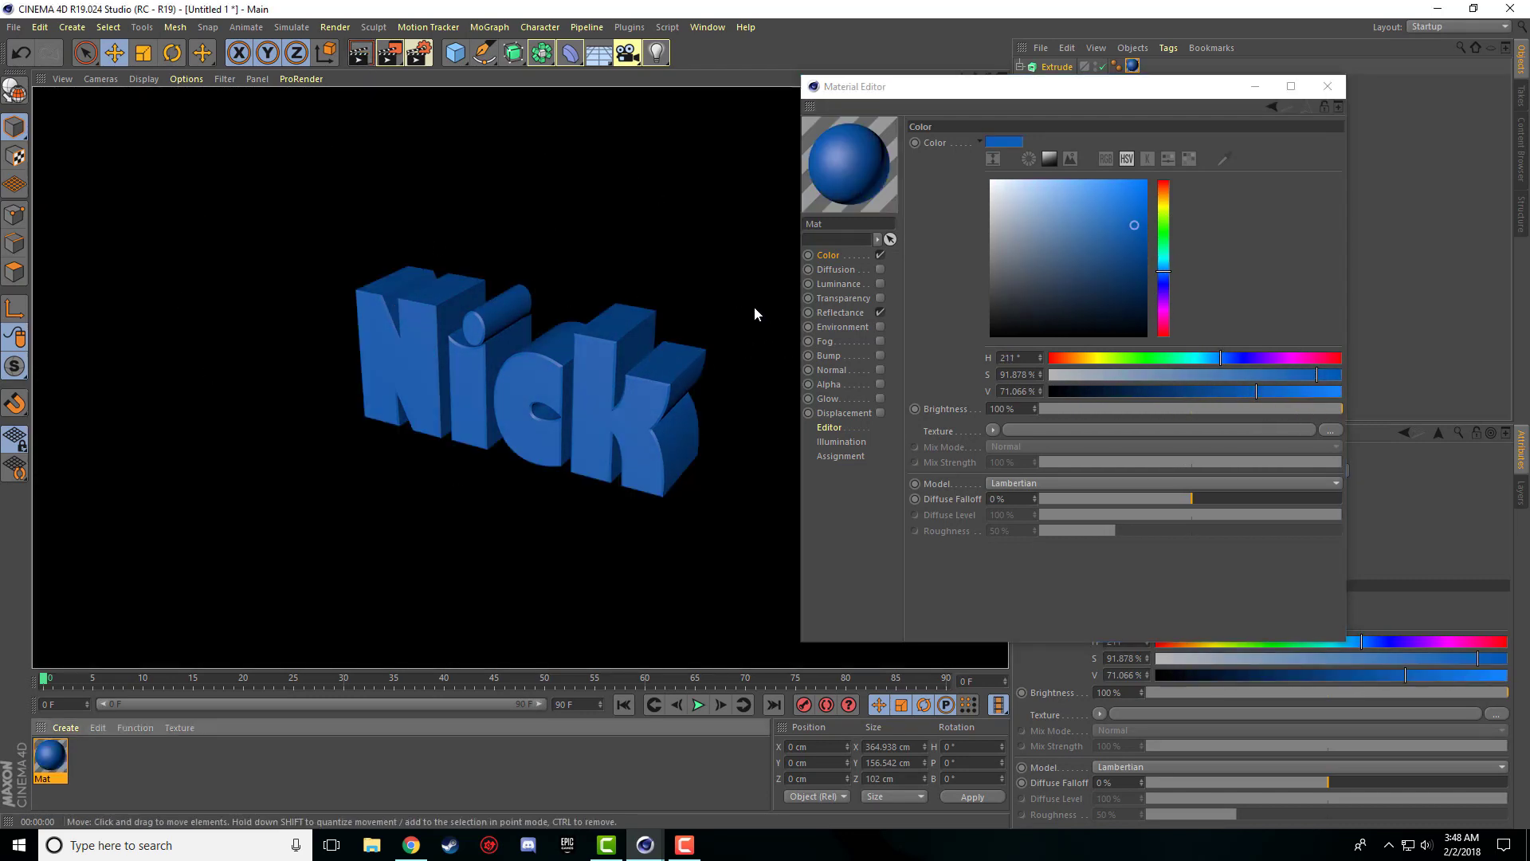
- Reposition the Material Editor window
left_click_drag(977, 87, 956, 74)
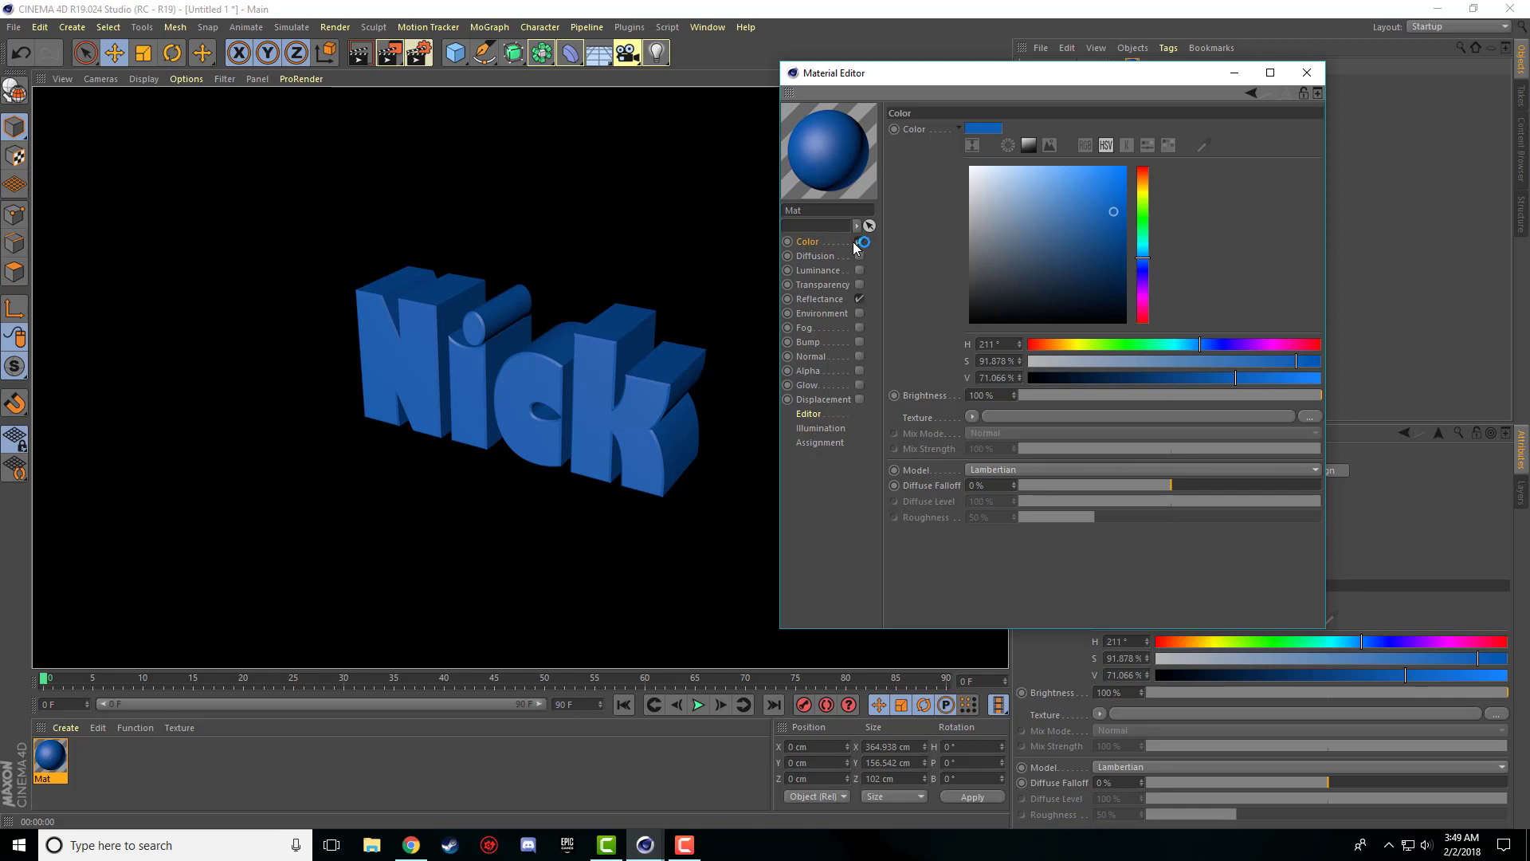
left_click_drag(1011, 87, 930, 128)
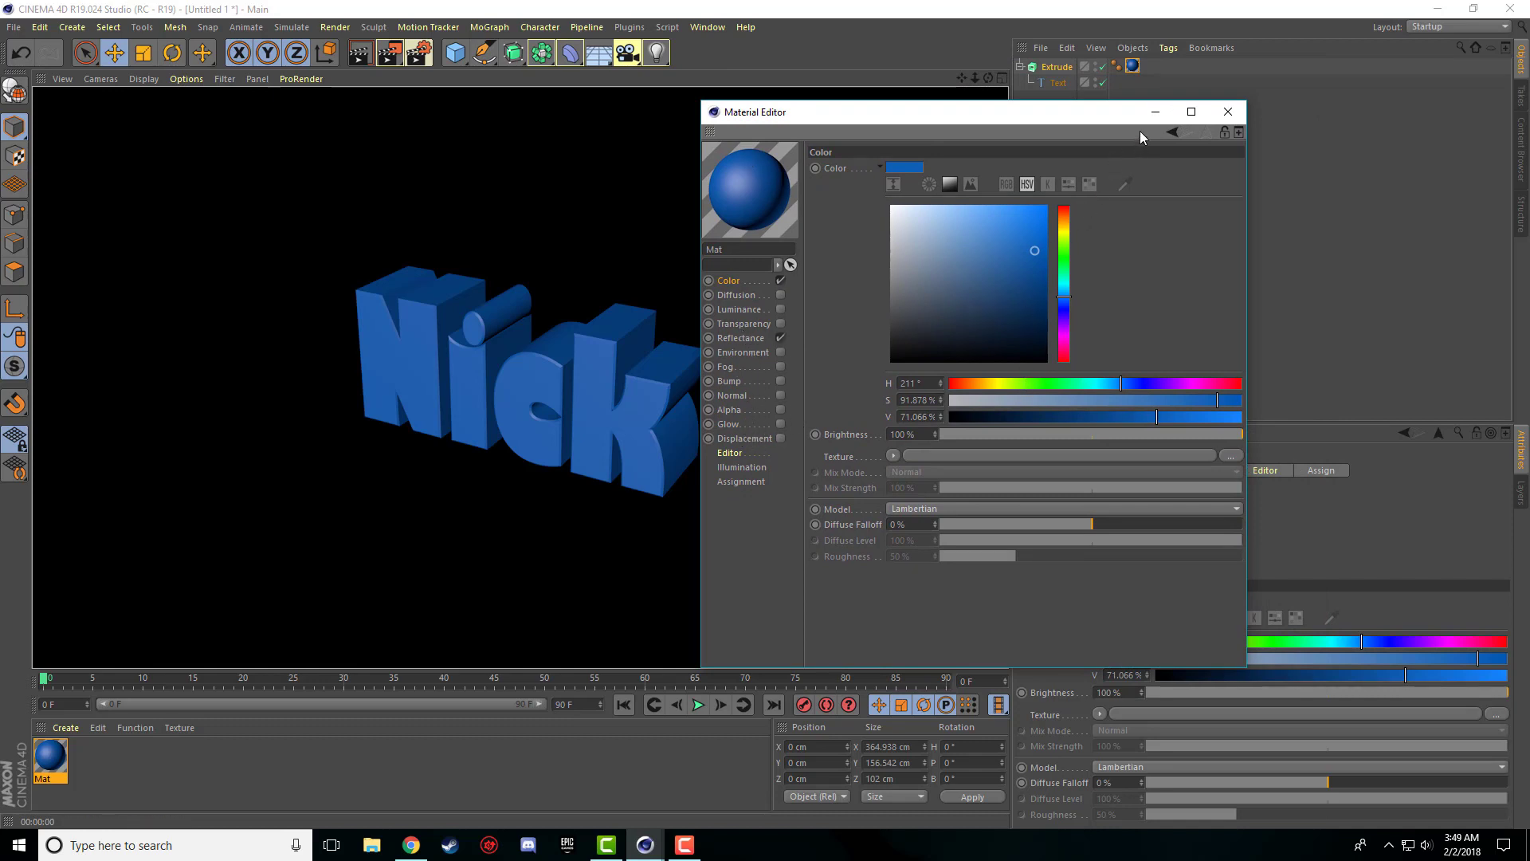
left_click_drag(1069, 118, 891, 97)
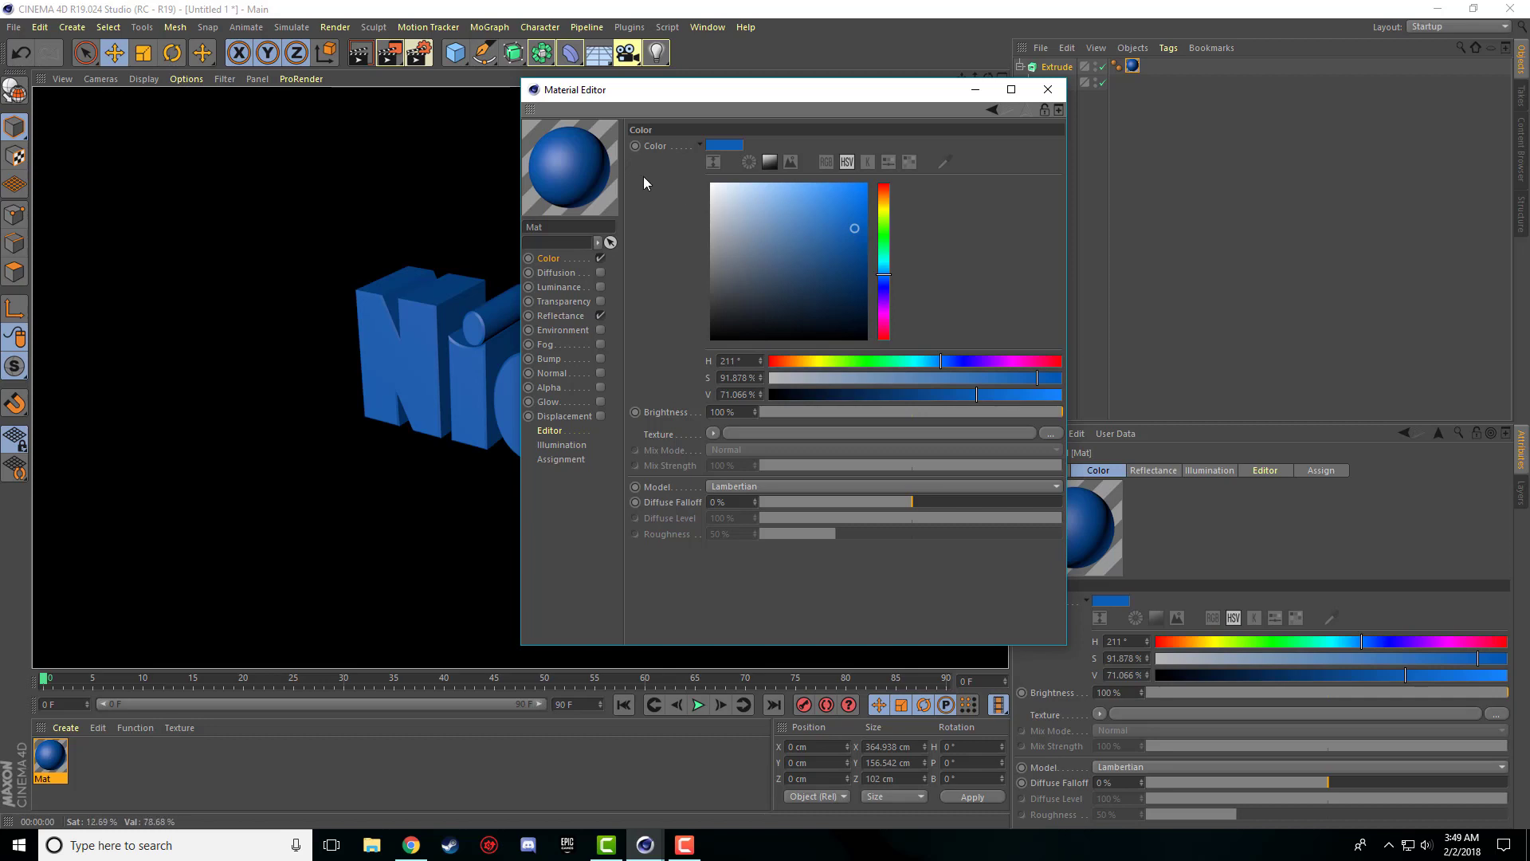
left_click_drag(657, 95, 687, 92)
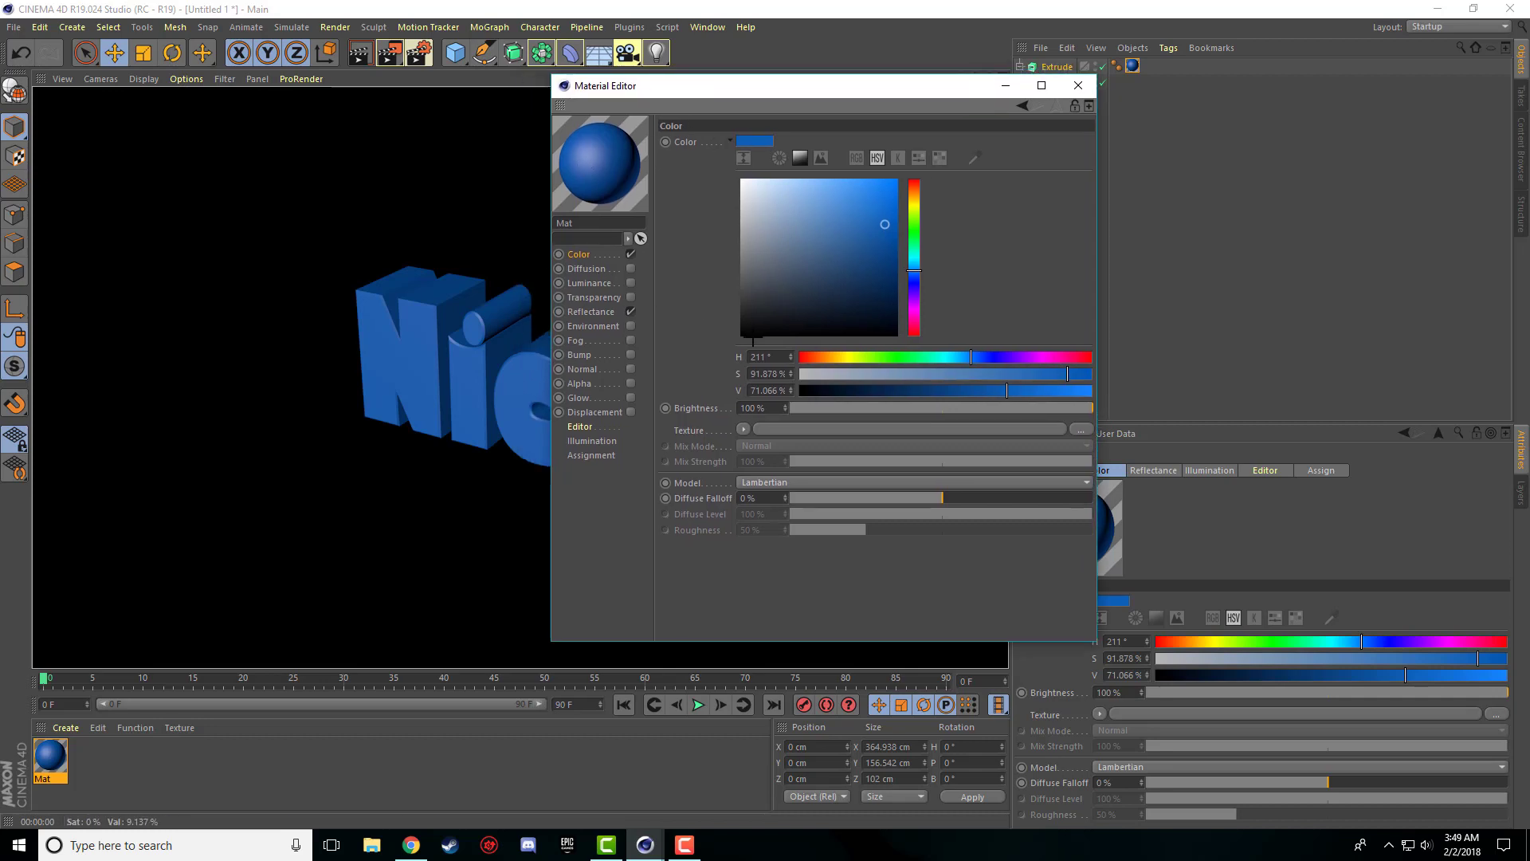
- Close the Material Editor and re-render the blue text in the viewport
left_click(1082, 87)
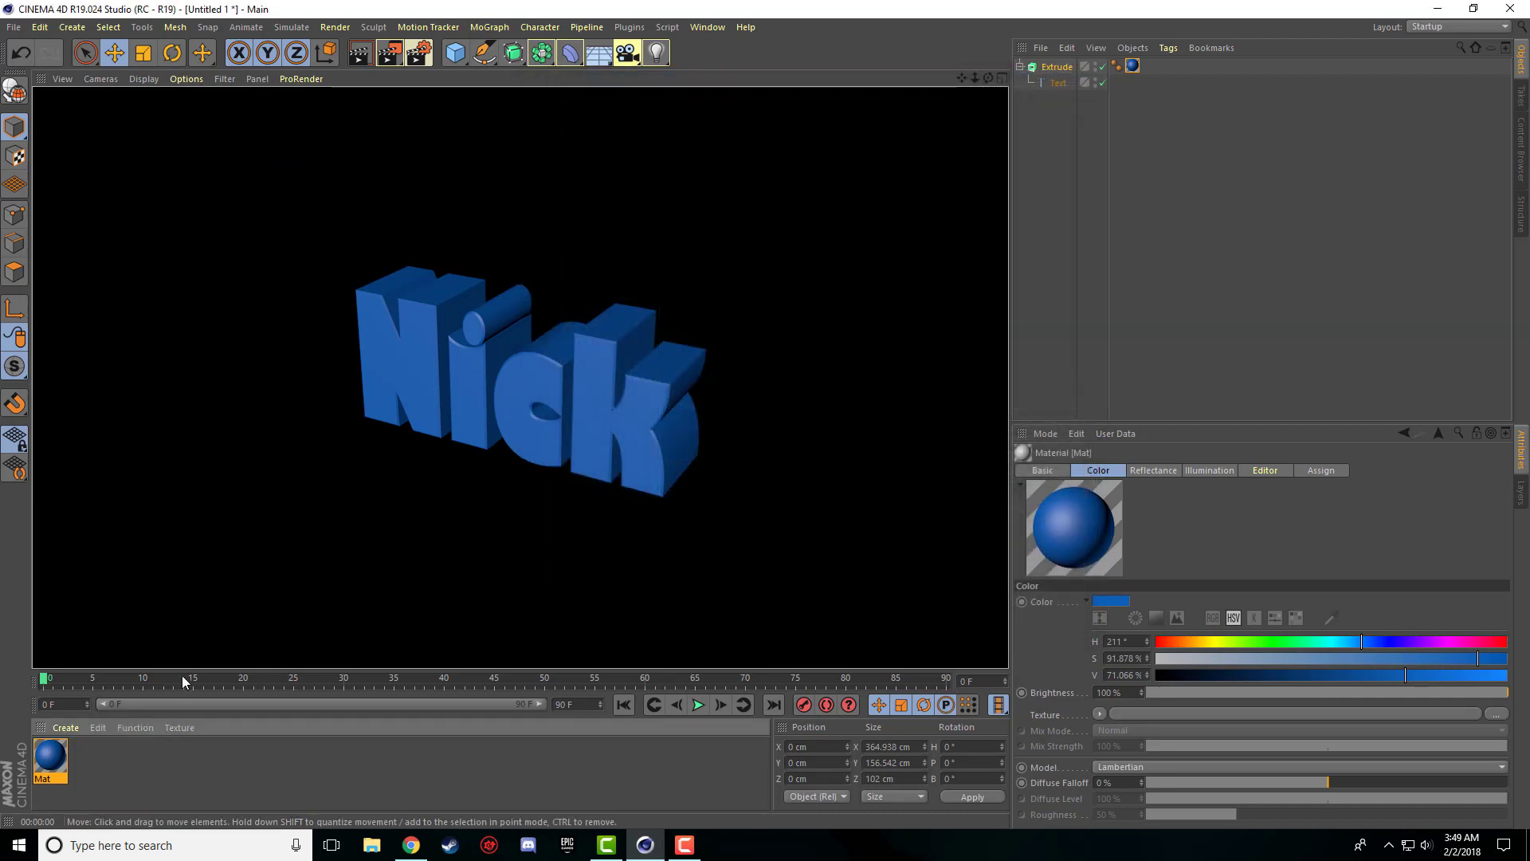
left_click(743, 476)
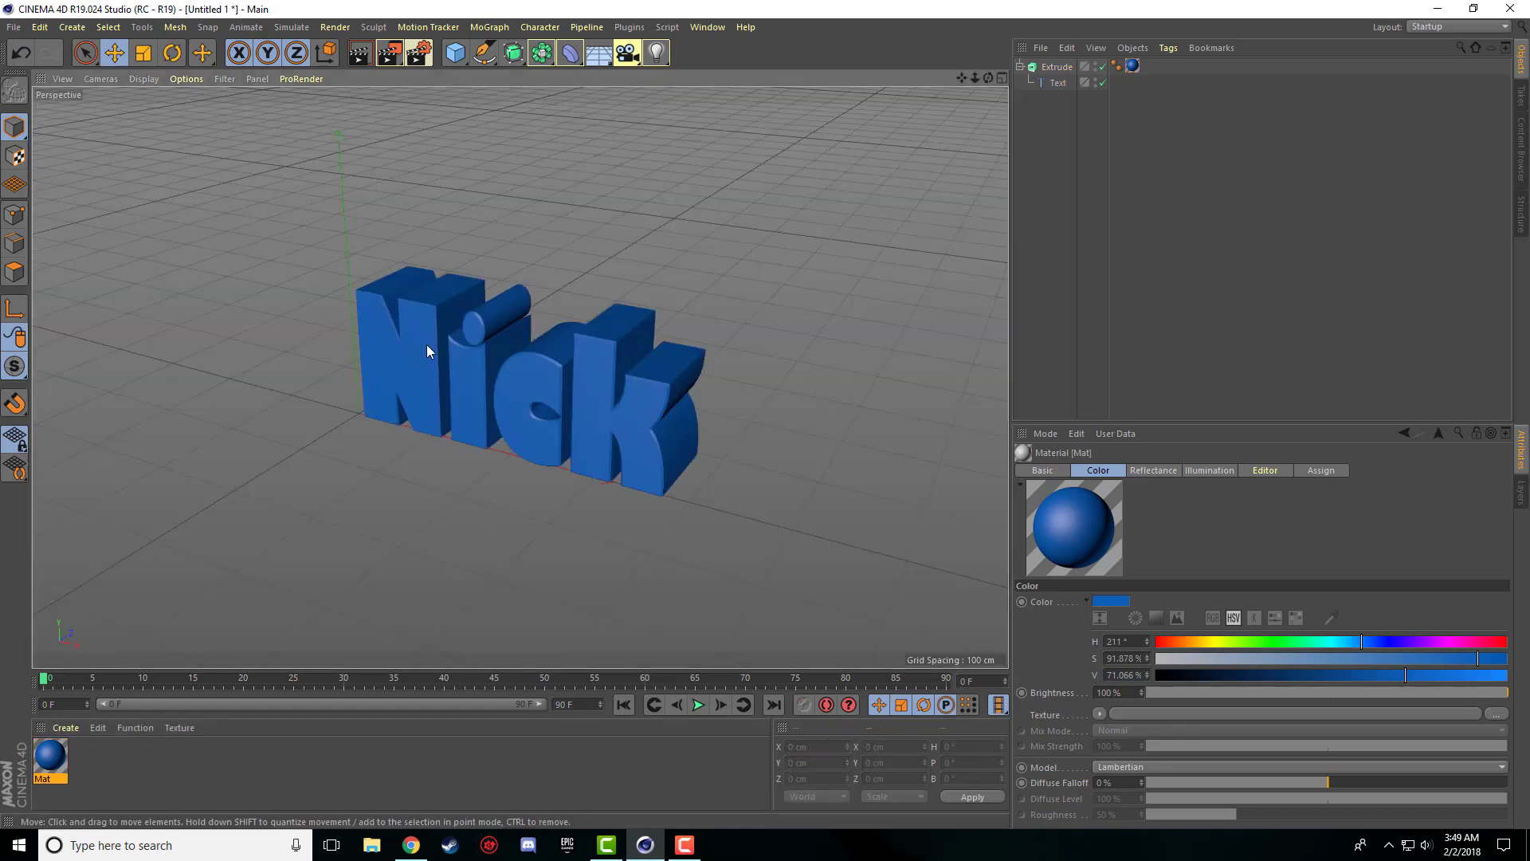
left_click(361, 60)
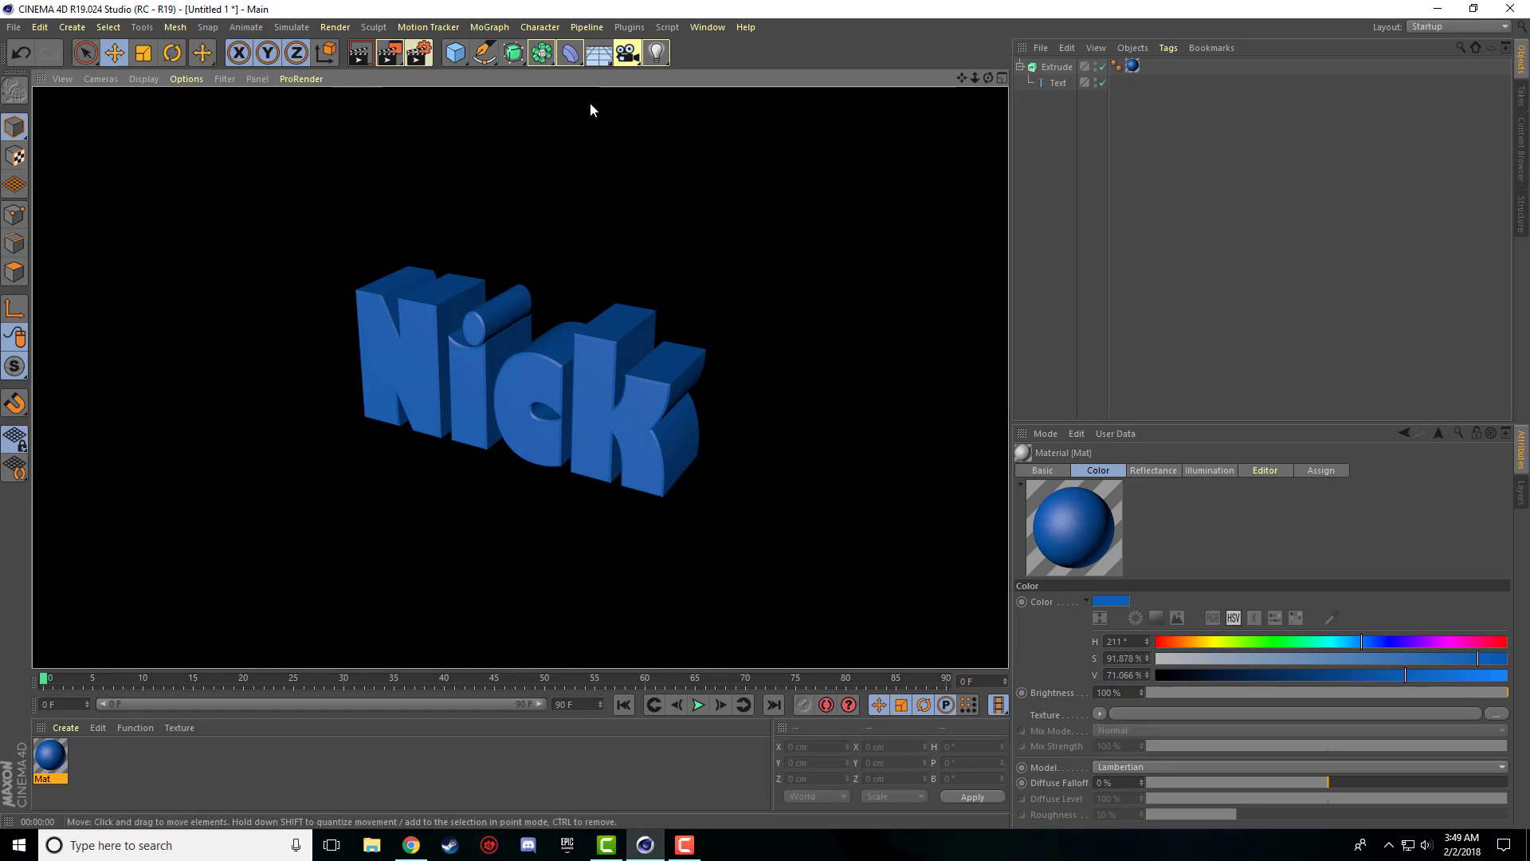
- Add a spot light, test-render the scene, then clear the render
left_click(665, 60)
left_click(661, 56)
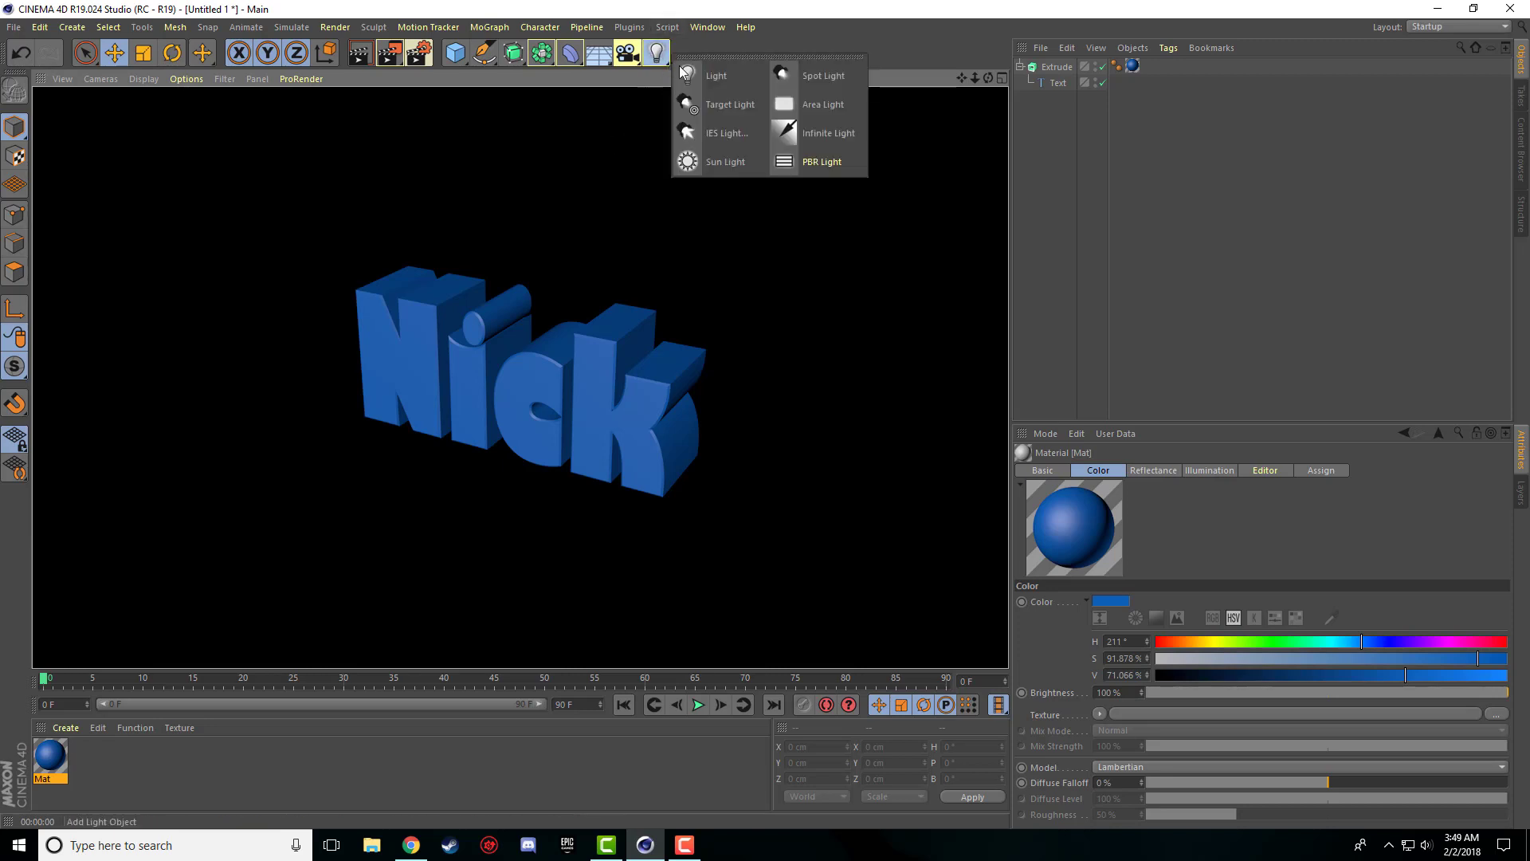
left_click(804, 77)
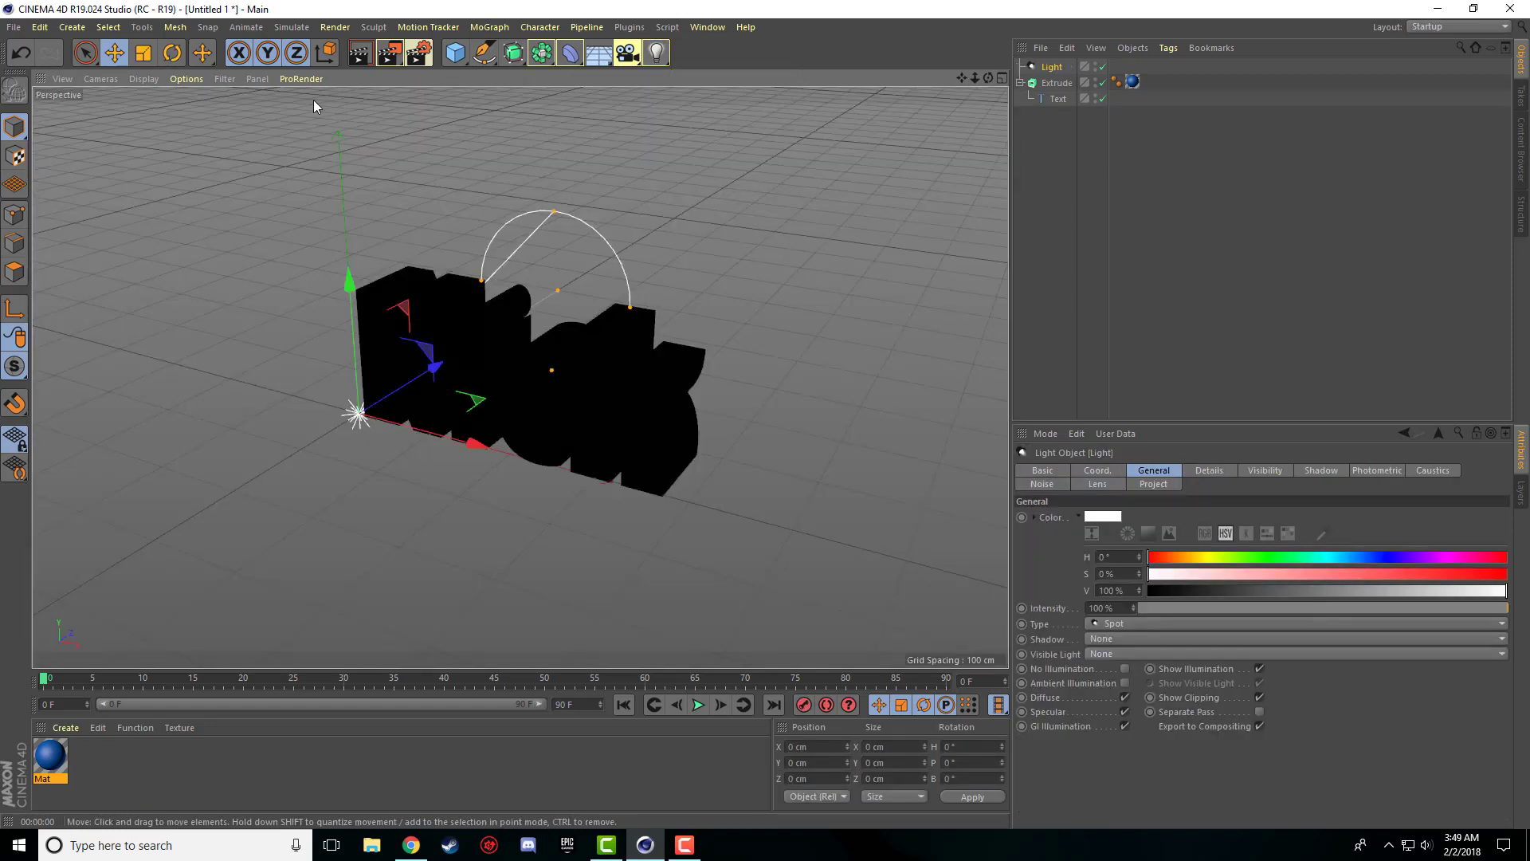
left_click(360, 53)
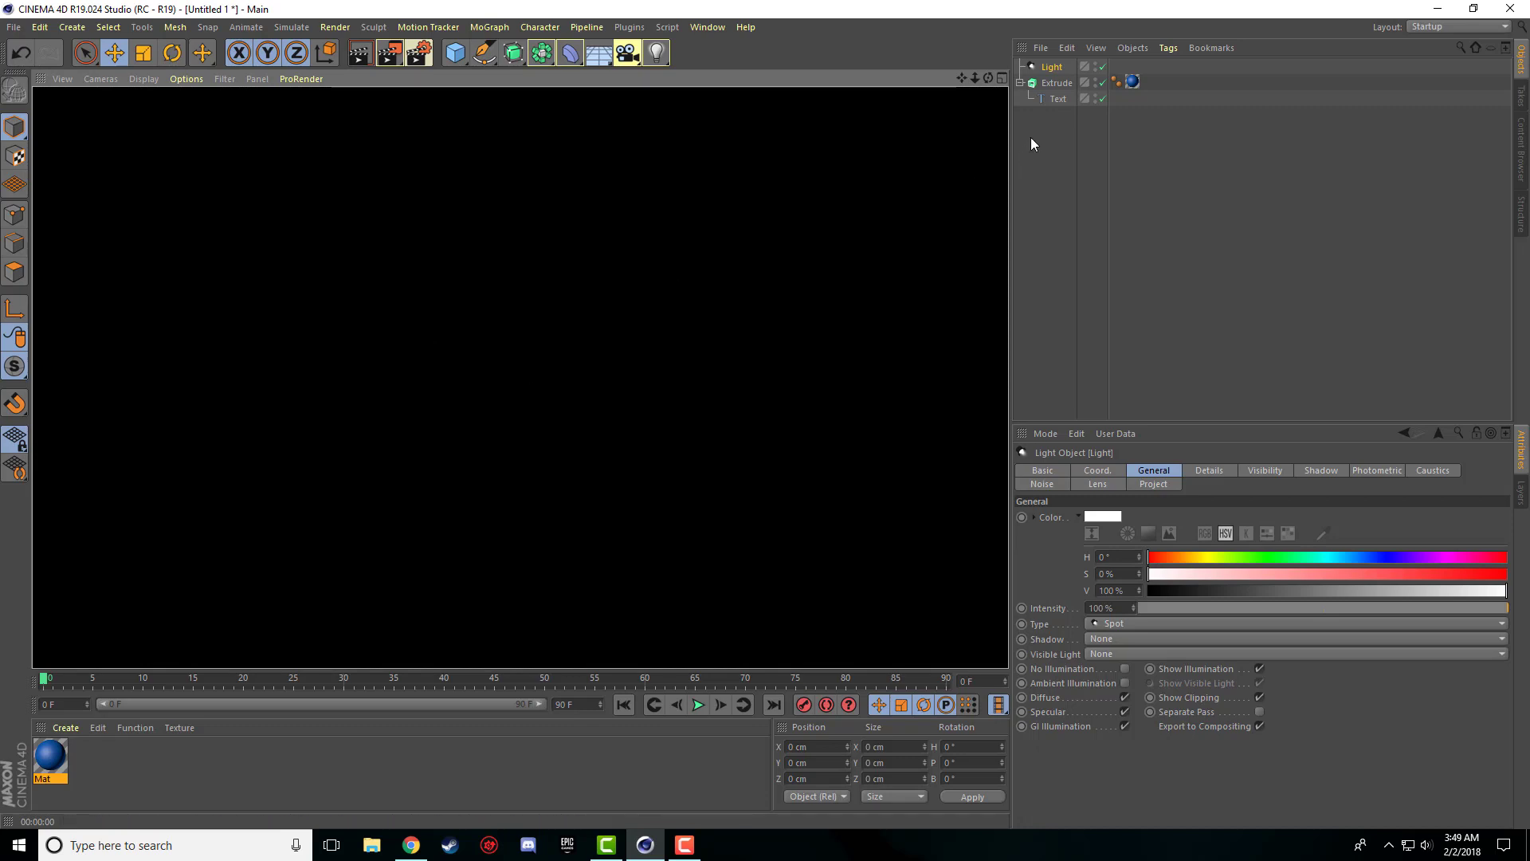
left_click(1052, 67)
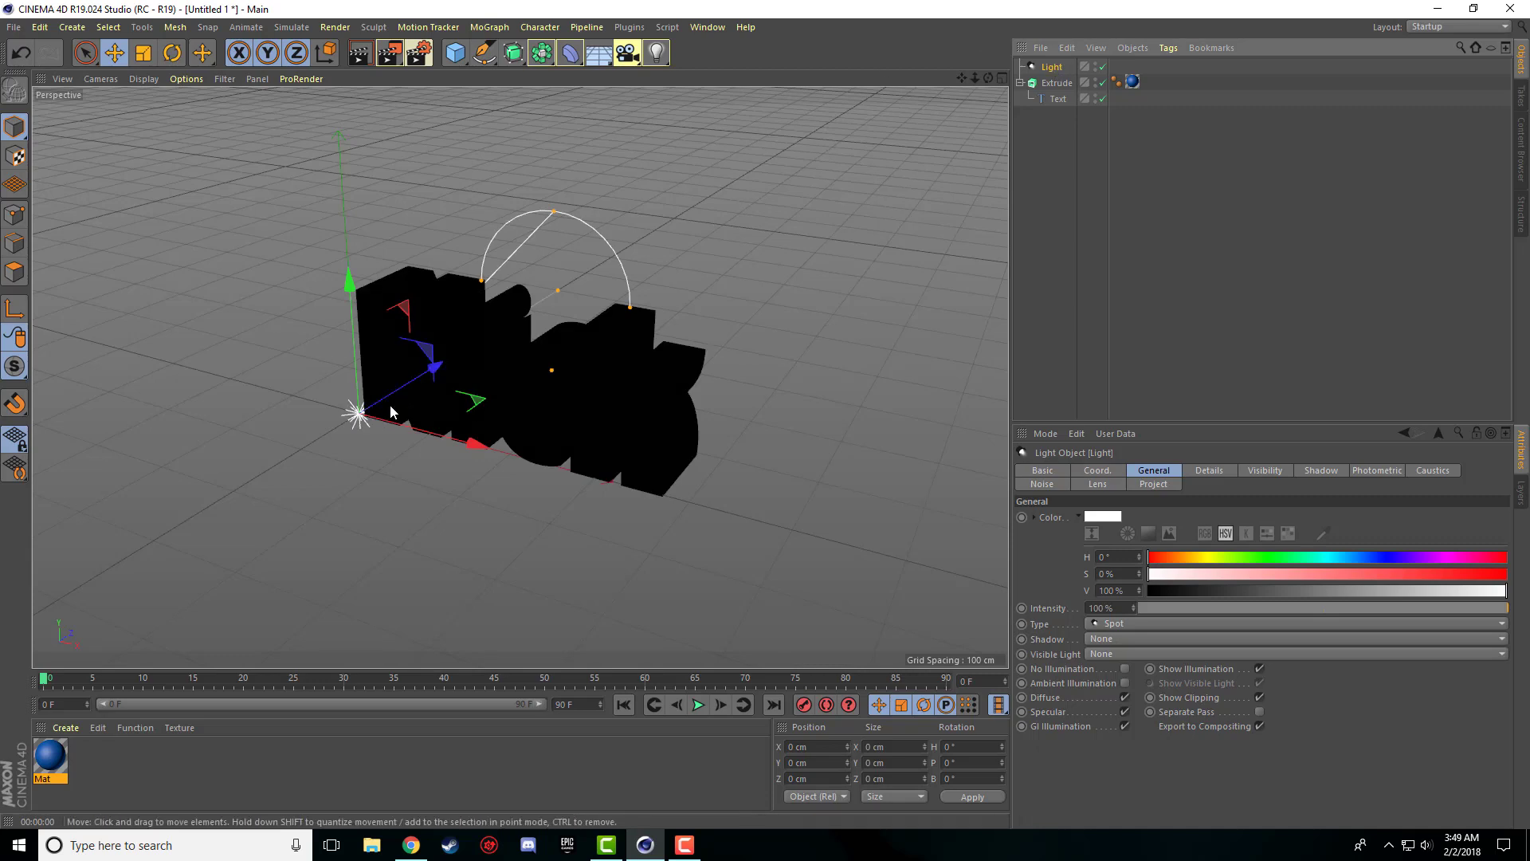
- Switch to the four-view layout and zoom out to show the light and text
middle_click(406, 400)
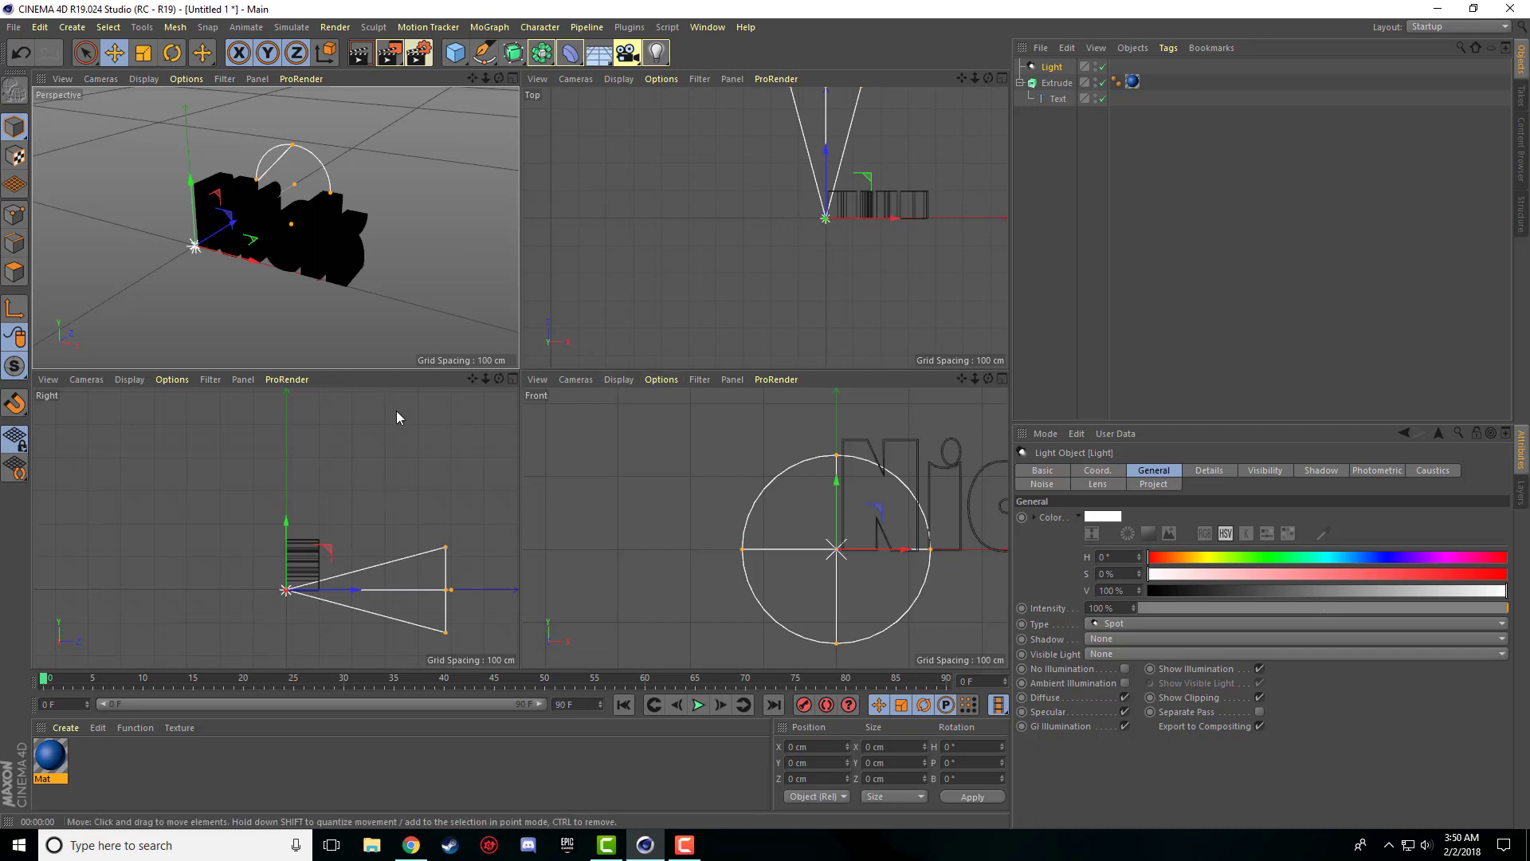
middle_click(449, 247)
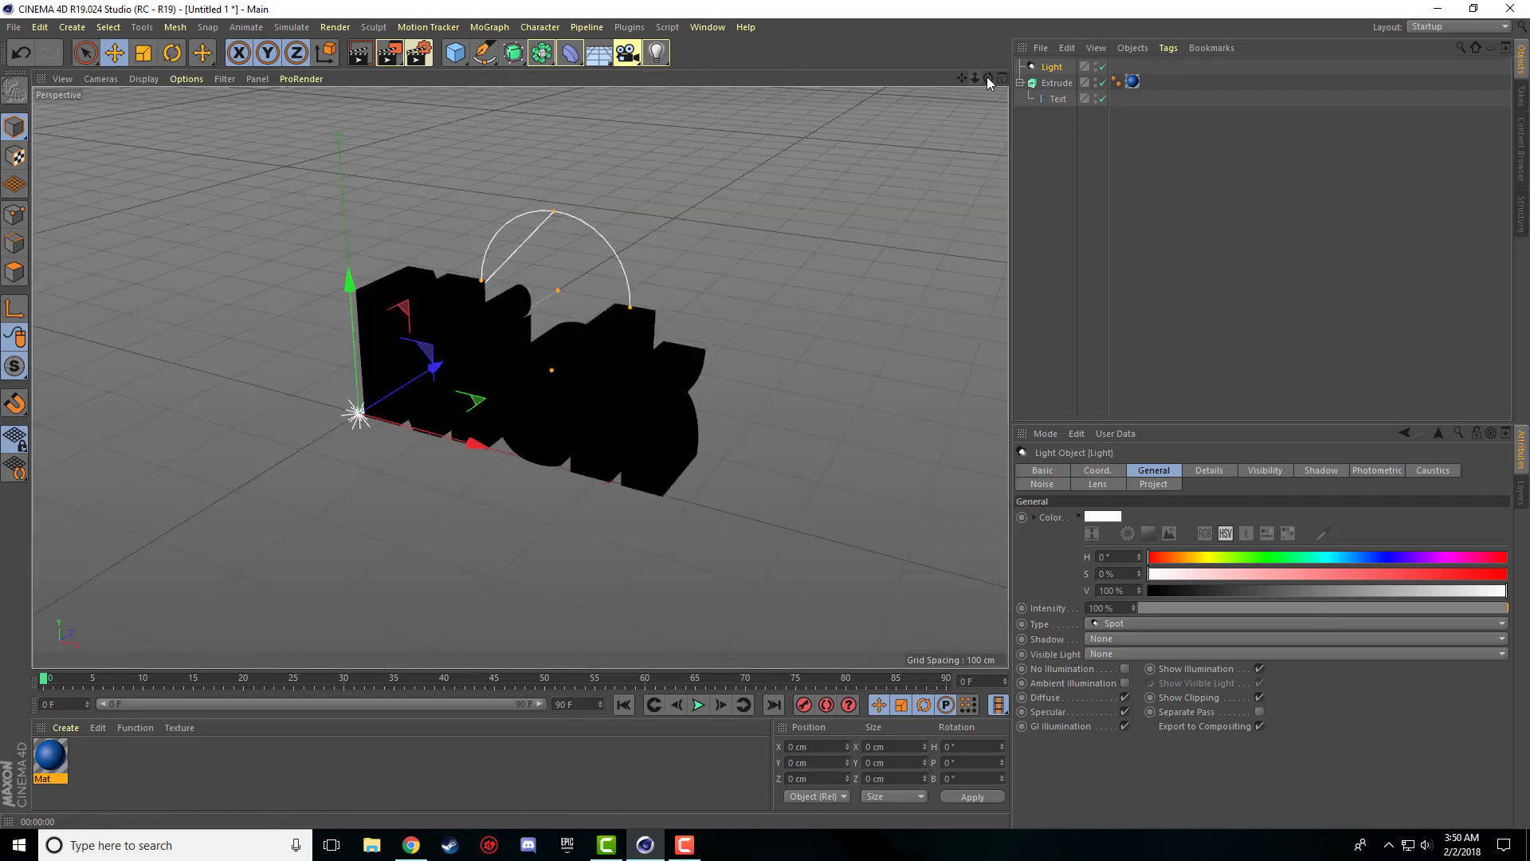
middle_click(614, 271)
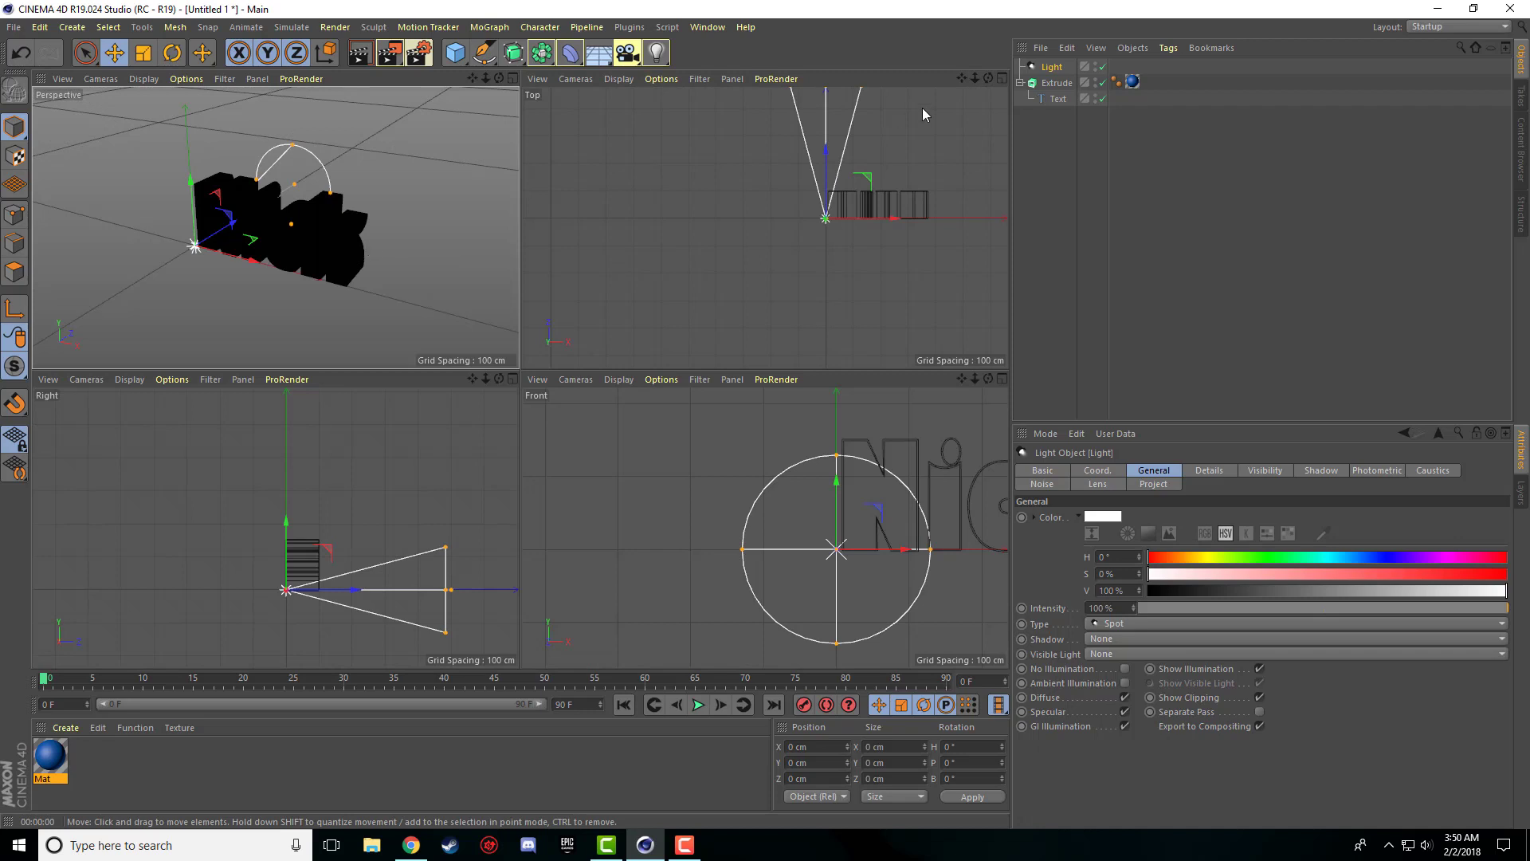
middle_click(510, 119)
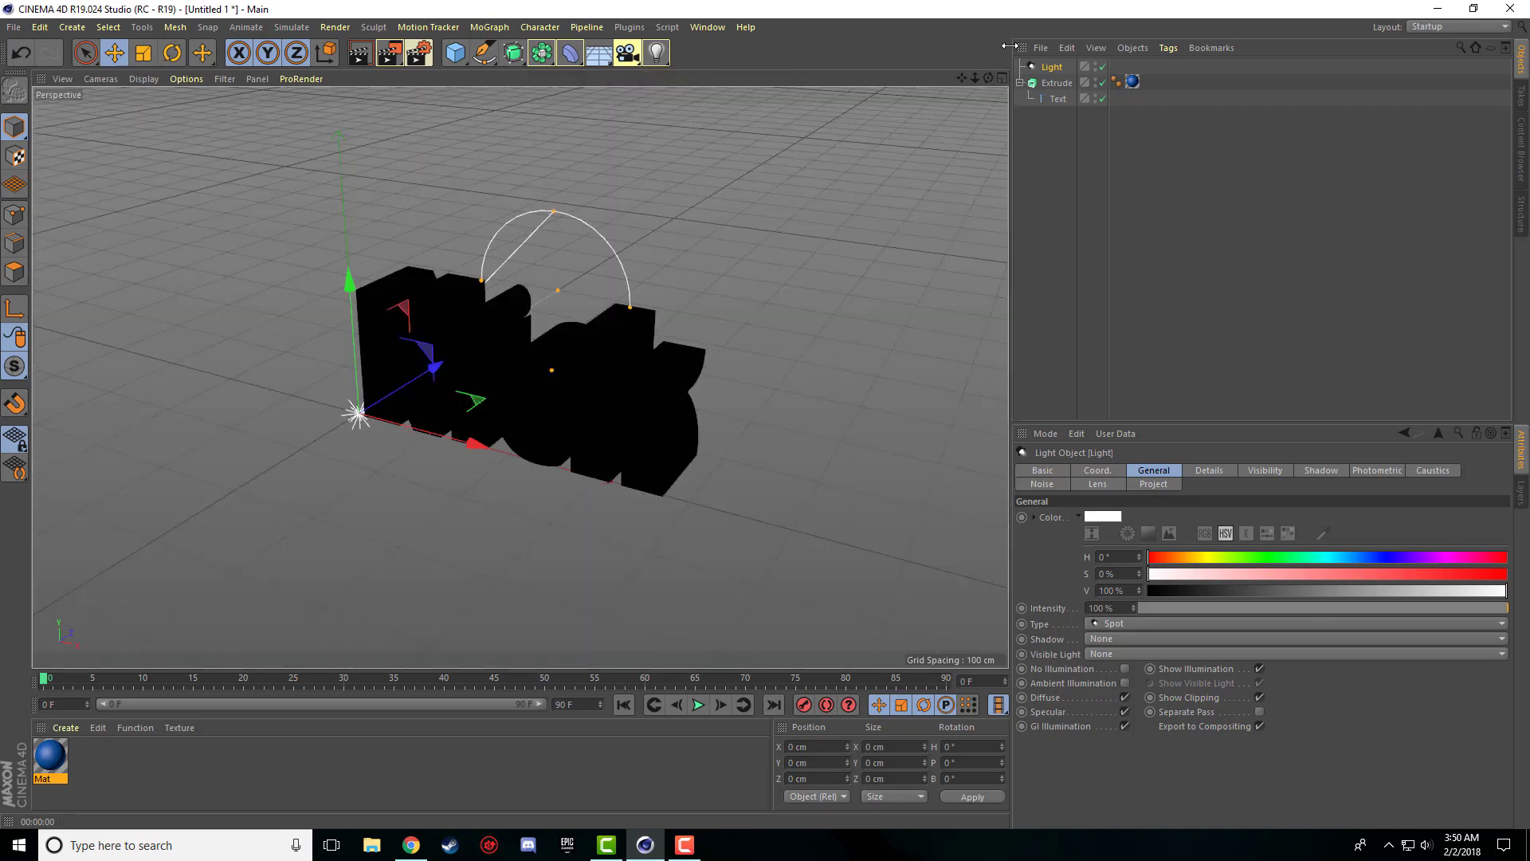
middle_click(673, 294)
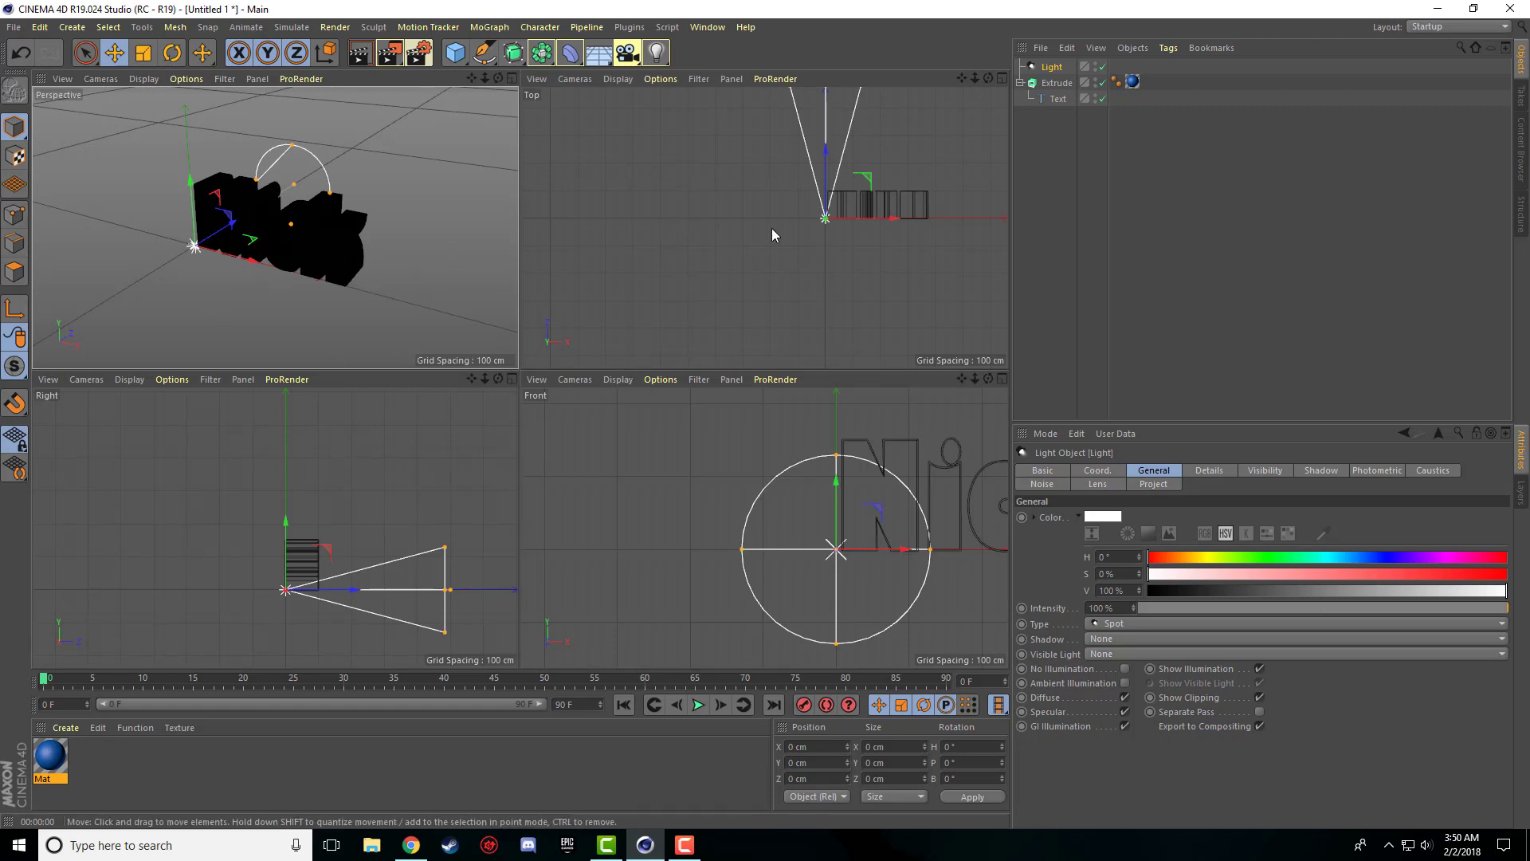
scroll(772, 231, "down", 3)
scroll(841, 504, "down", 2)
scroll(402, 596, "down", 2)
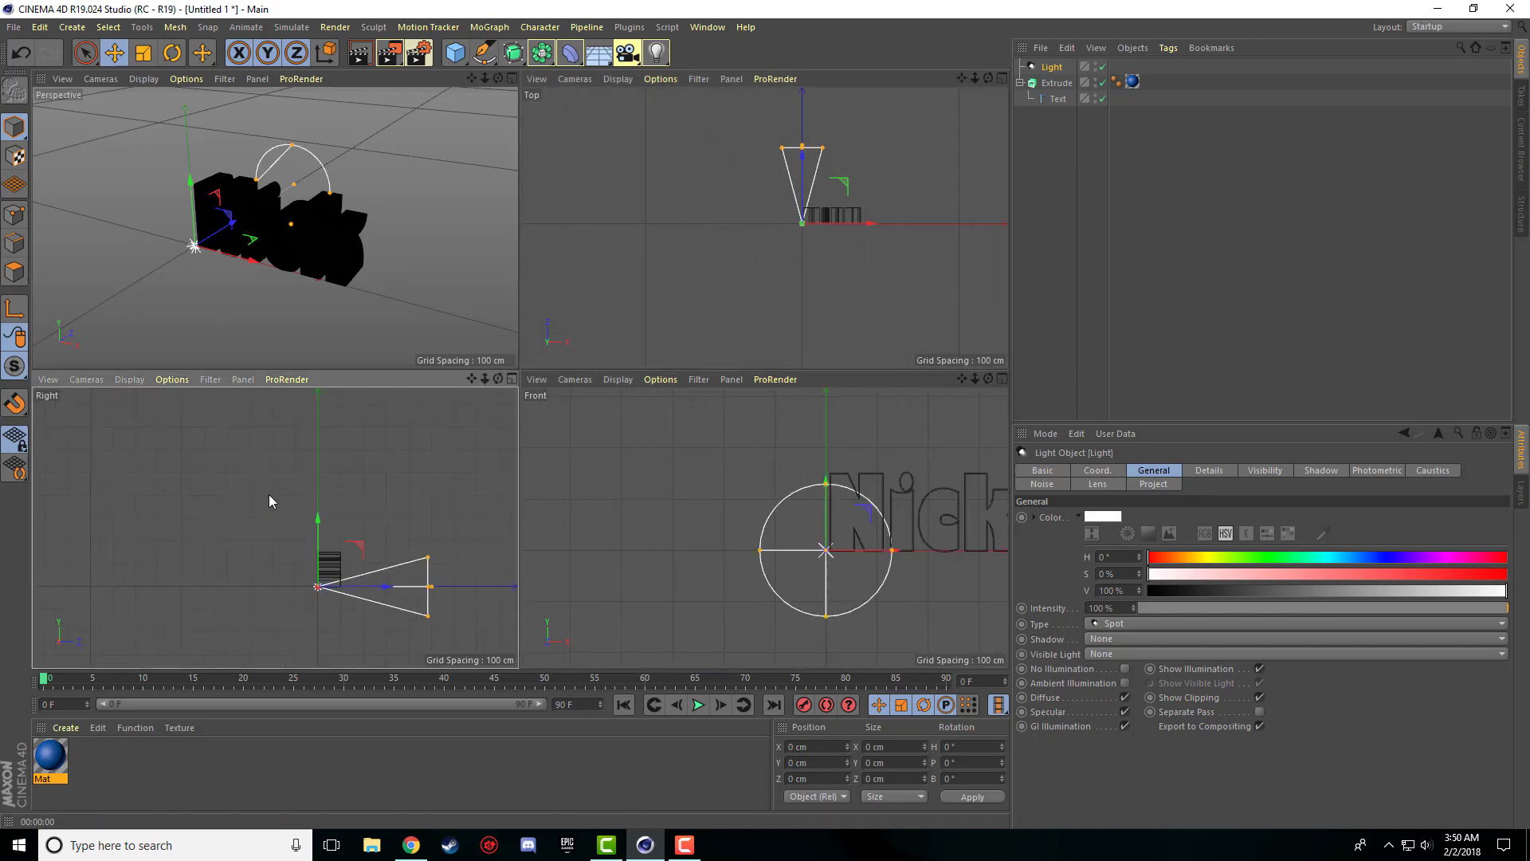
left_click_drag(957, 393, 861, 221)
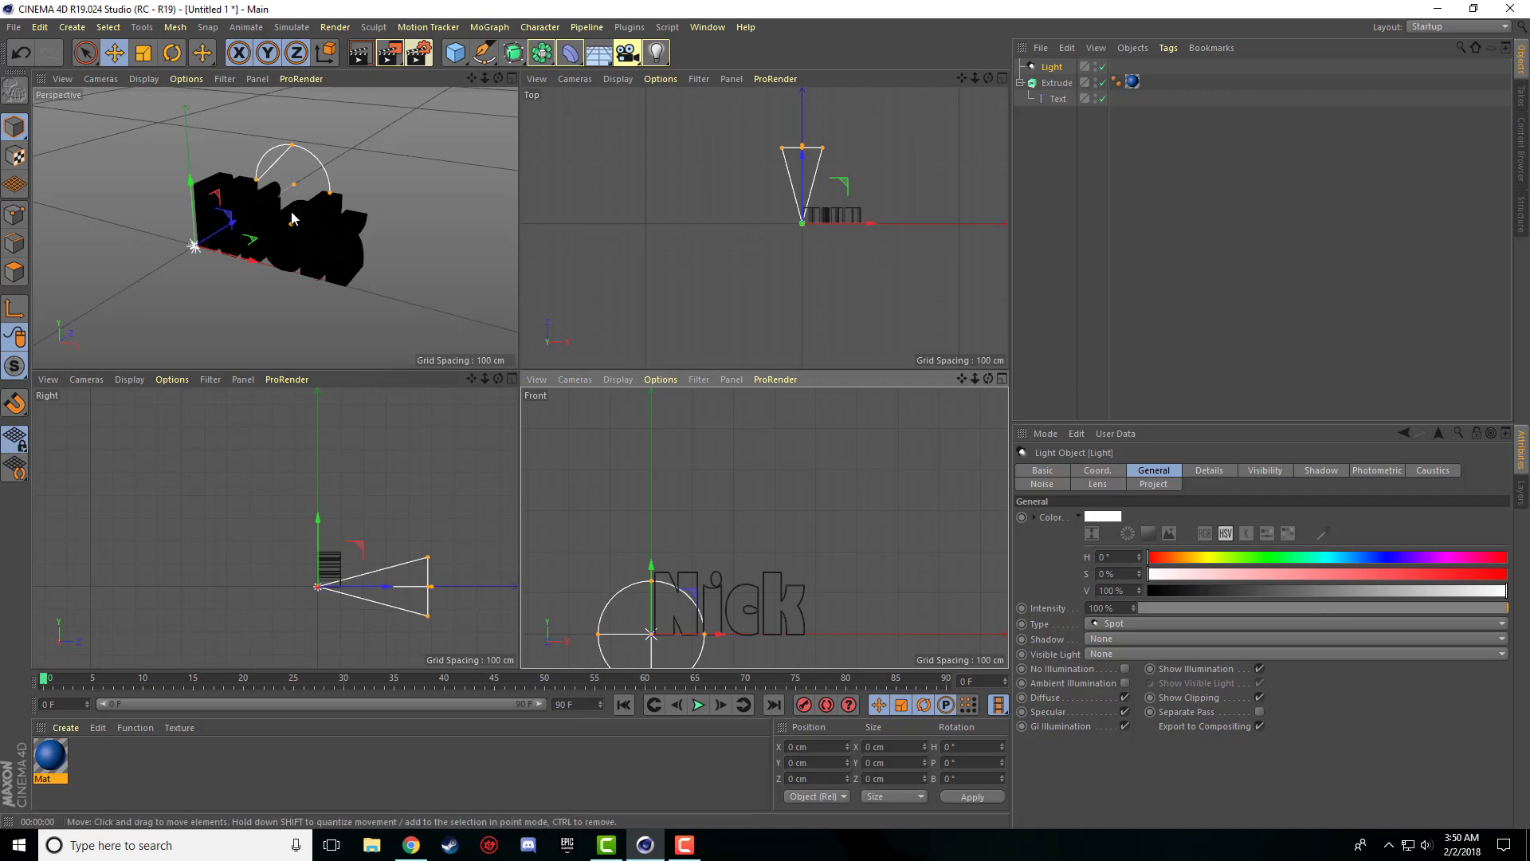
- Move the spot light in front and above to X 167.961, Y 287.049, Z -436.083 cm
left_click_drag(227, 225, 220, 358)
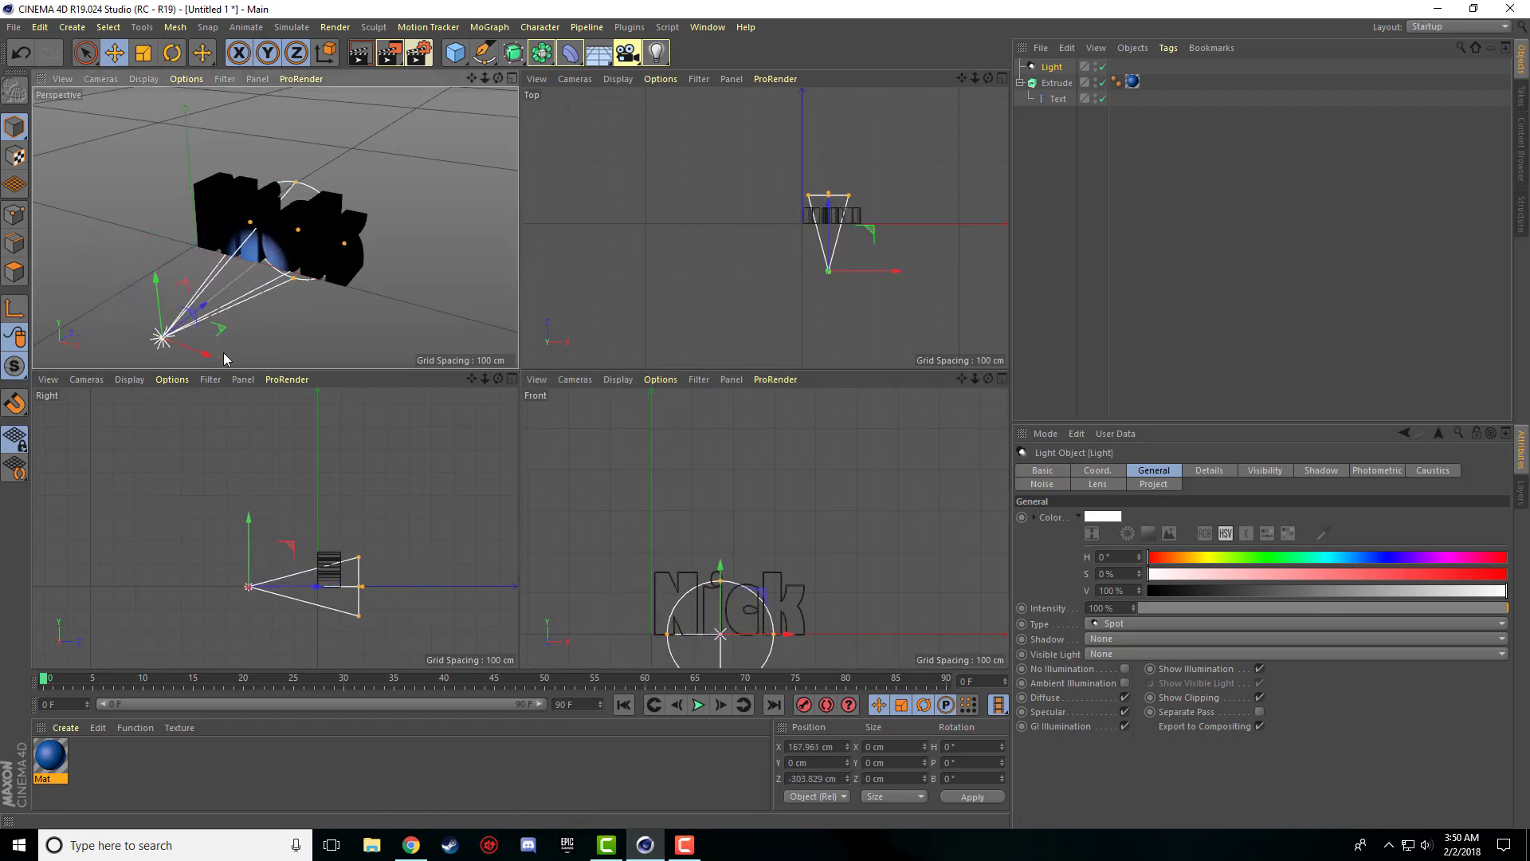
left_click_drag(832, 247, 829, 279)
left_click_drag(228, 527, 239, 452)
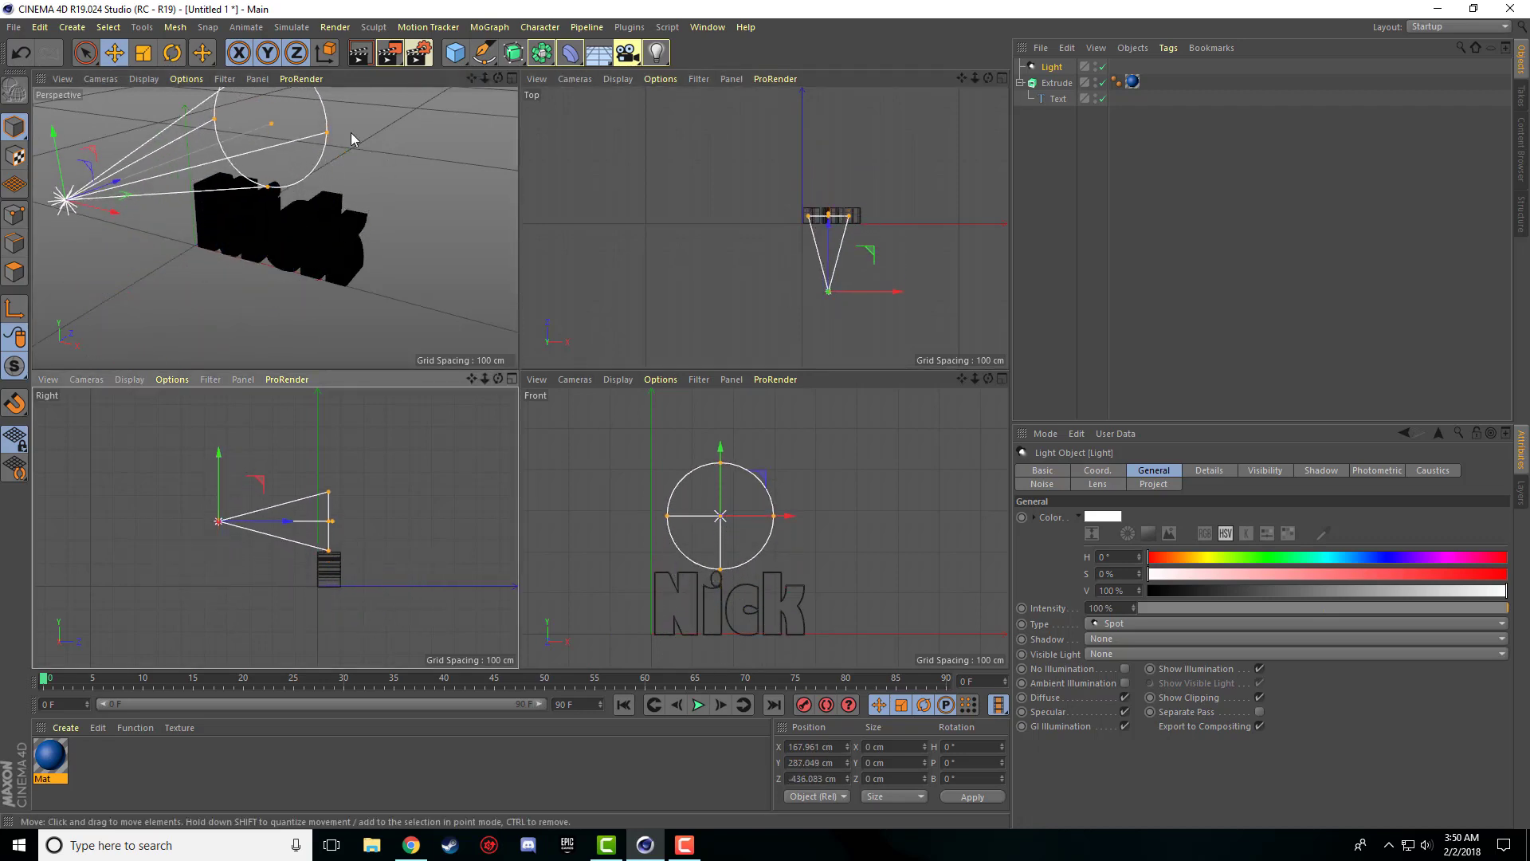
- Render a quick preview, then select the light and orbit around it and the text
left_click(359, 52)
left_click(361, 213)
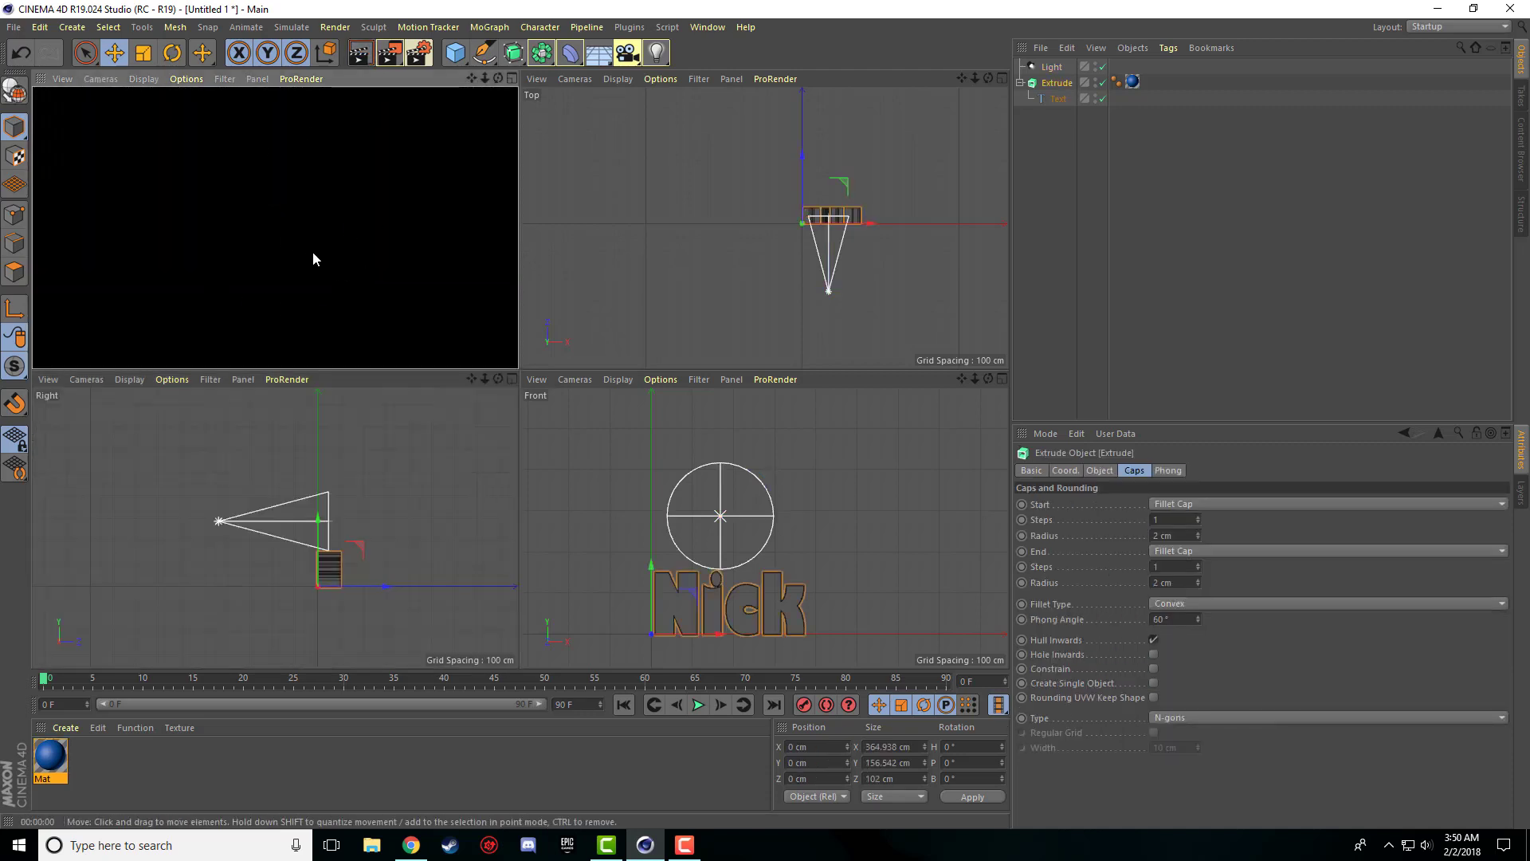
middle_click(312, 251)
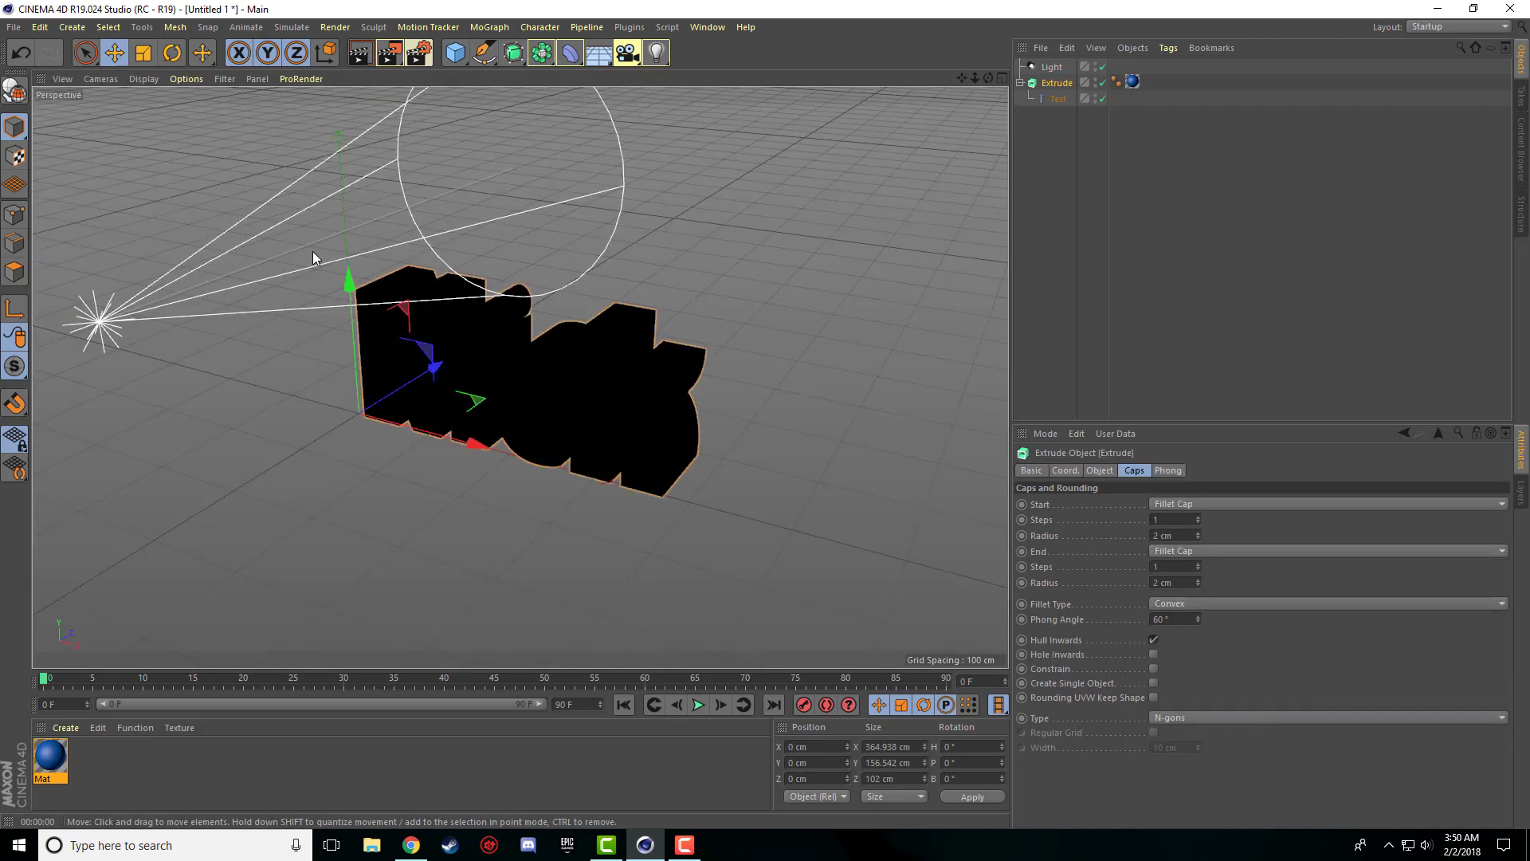
left_click(96, 322)
left_click_drag(656, 143, 479, 159, "alt")
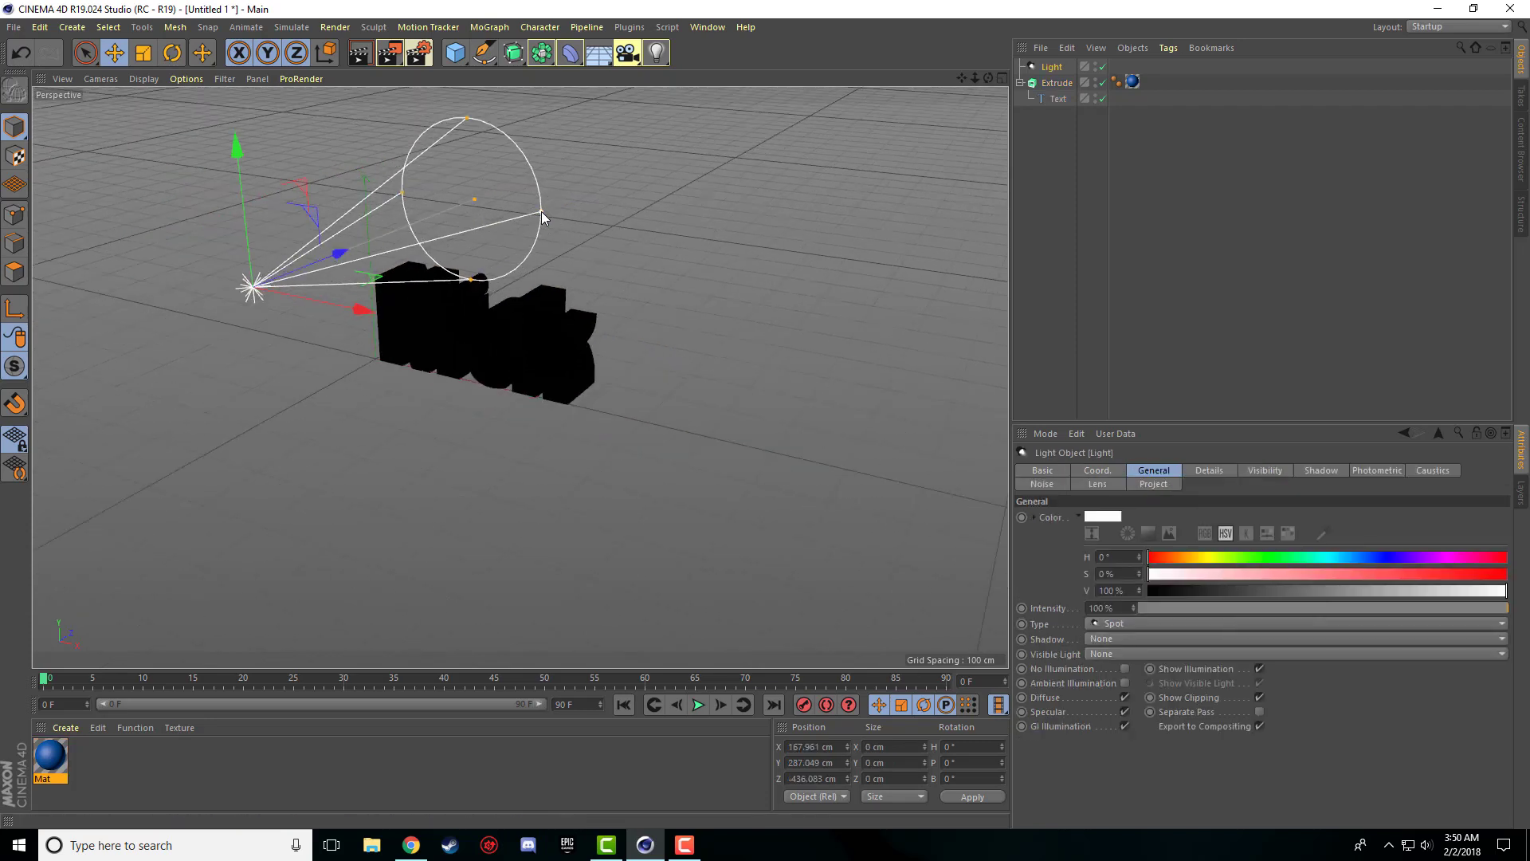
middle_click(480, 202)
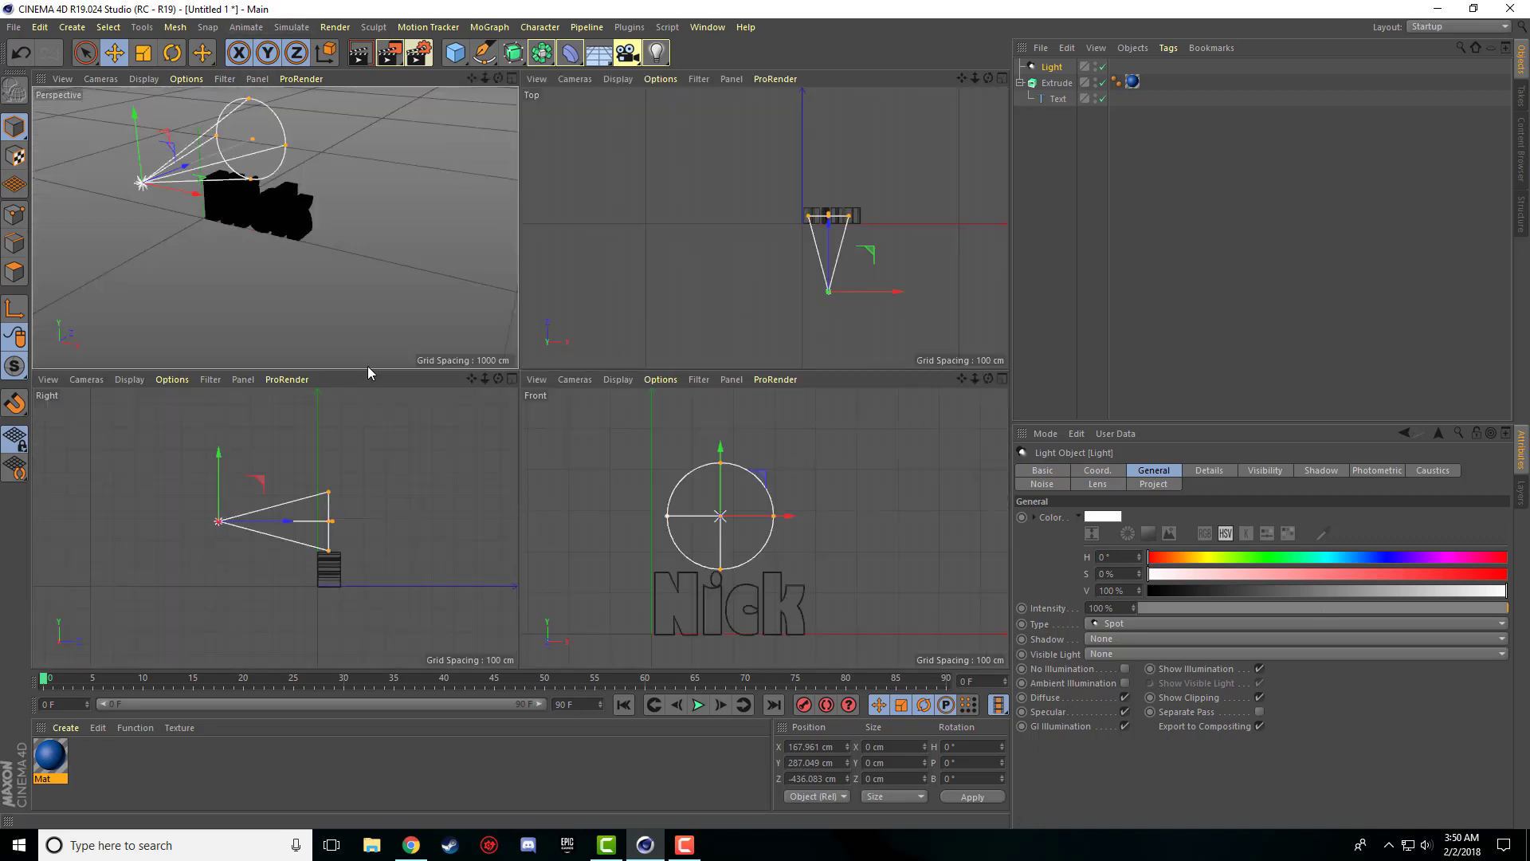
- Tilt the light down to about -25.9° pitch and render the lit blue Nick text
left_click(174, 54)
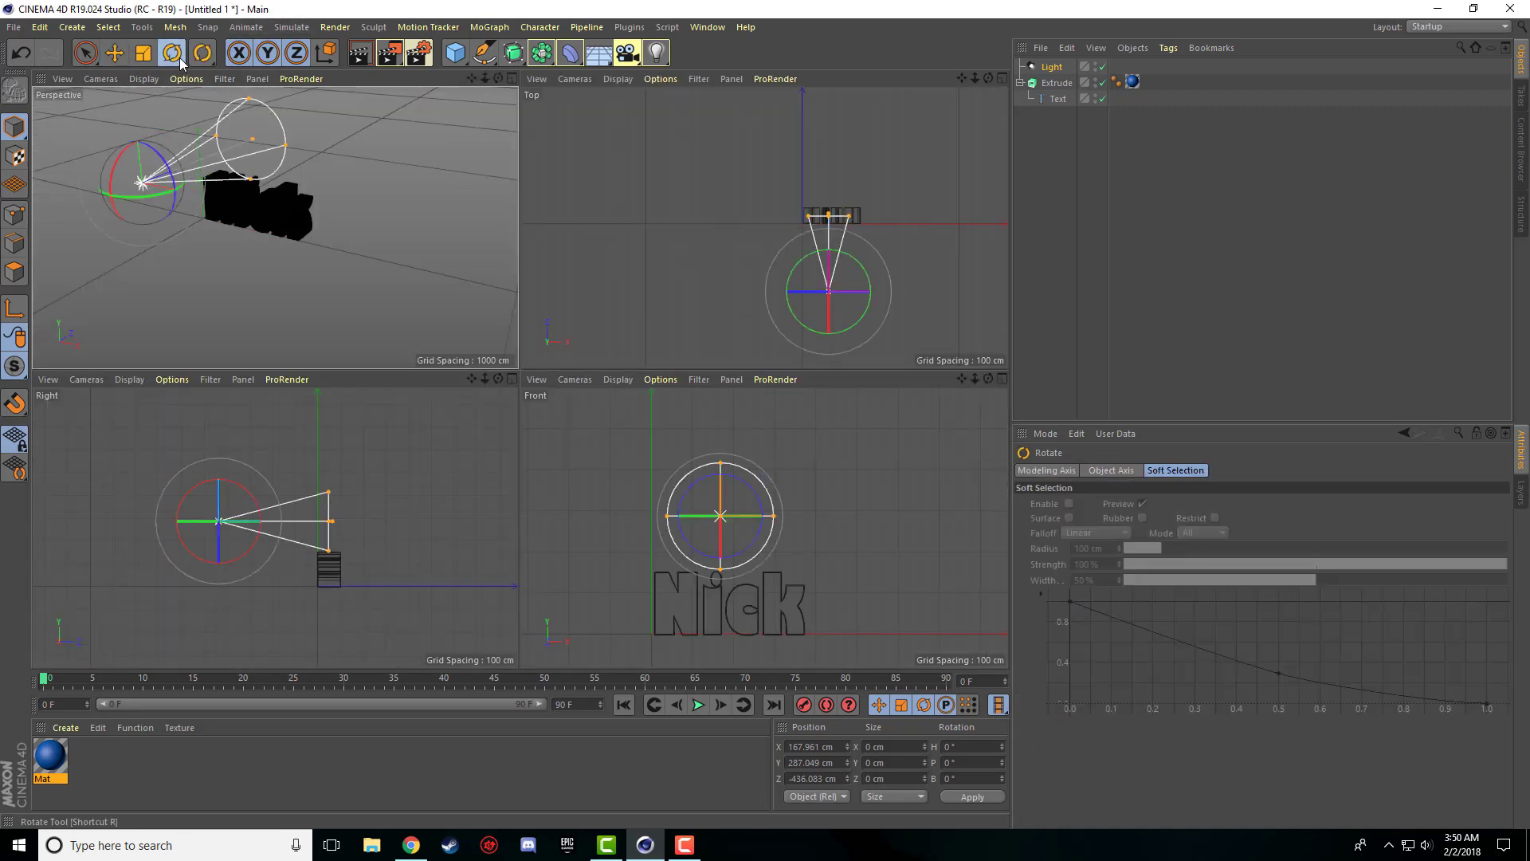
left_click_drag(115, 167, 121, 168)
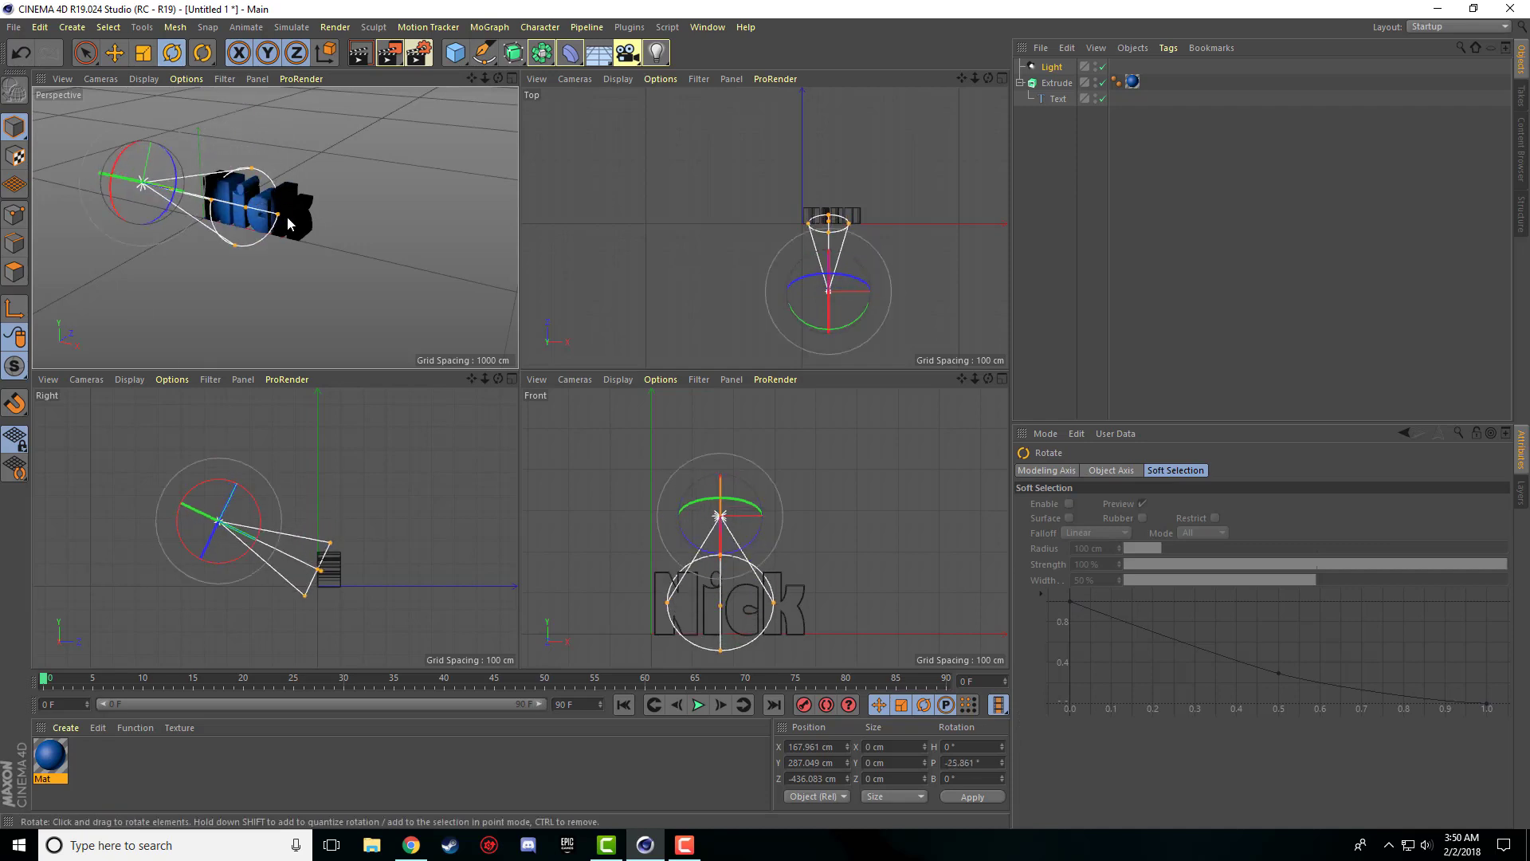
middle_click(333, 228)
left_click(361, 59)
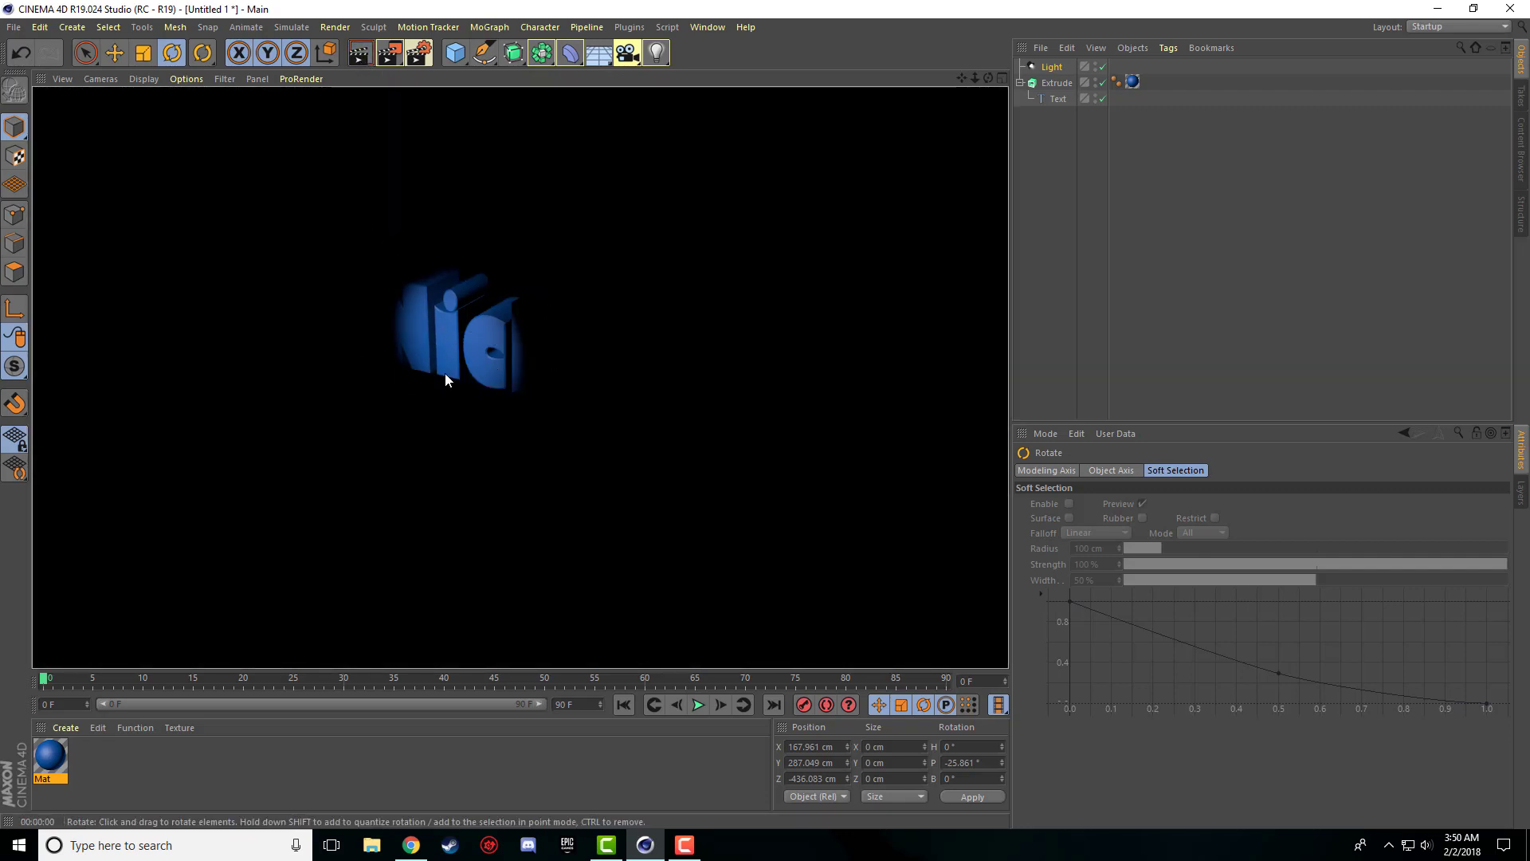
middle_click(477, 338)
- Widen the selected light's cone radius over the text and render a preview
left_click(268, 245)
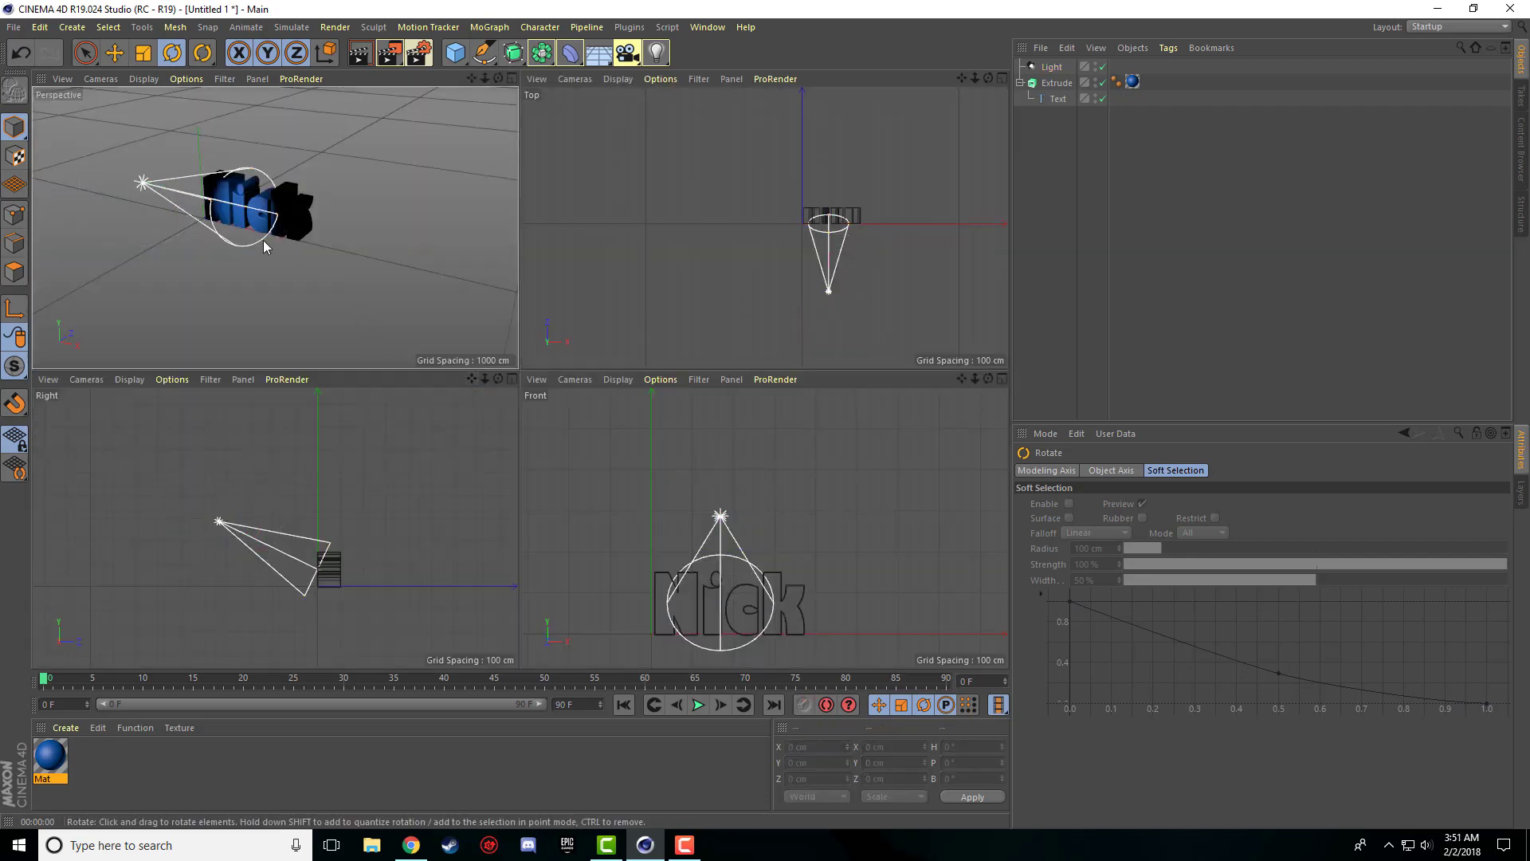
middle_click(325, 257)
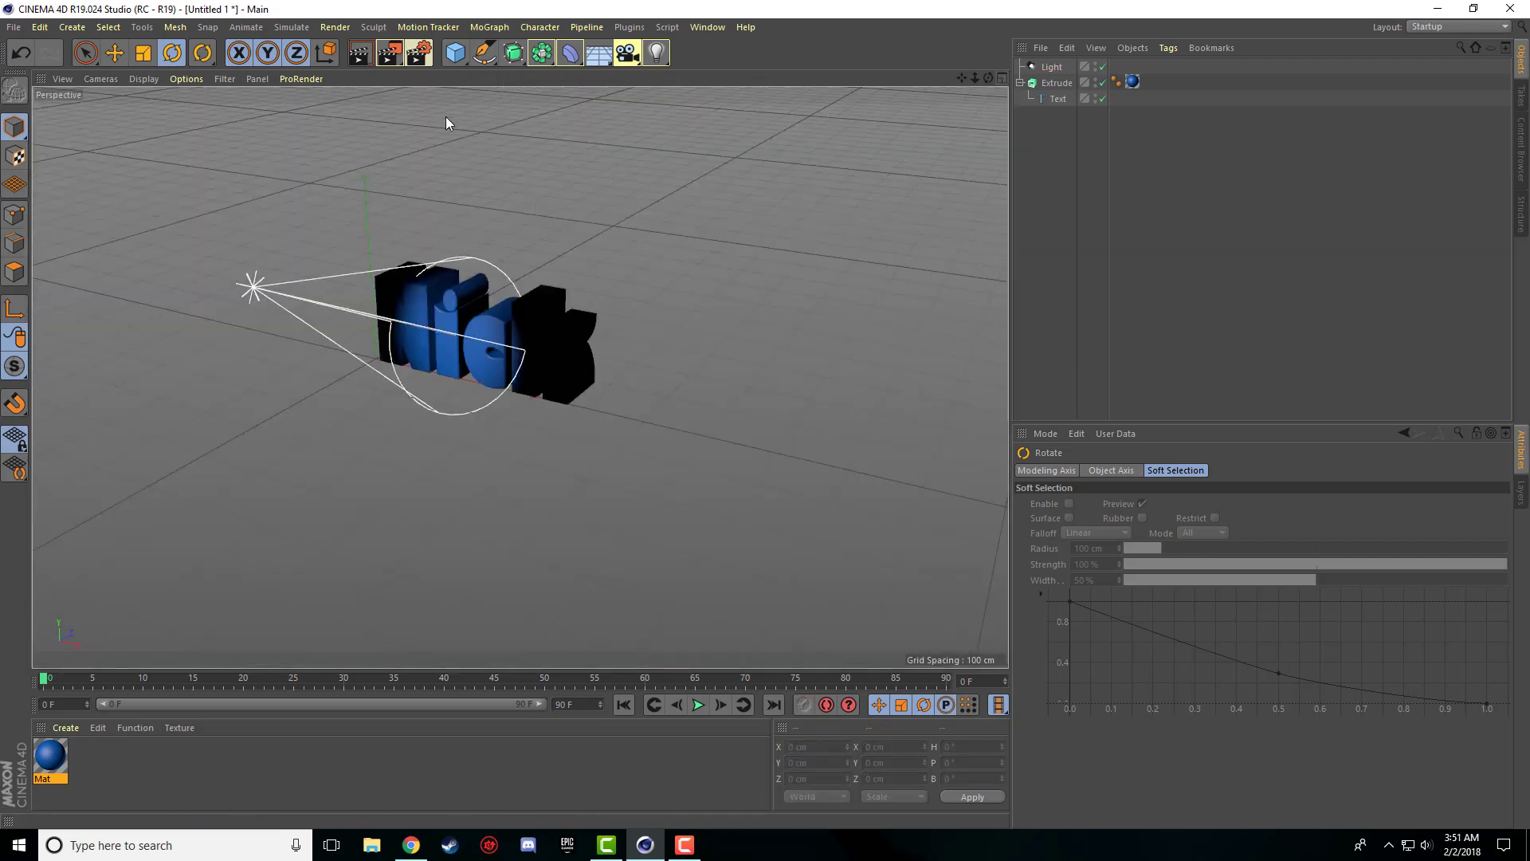
left_click(248, 291)
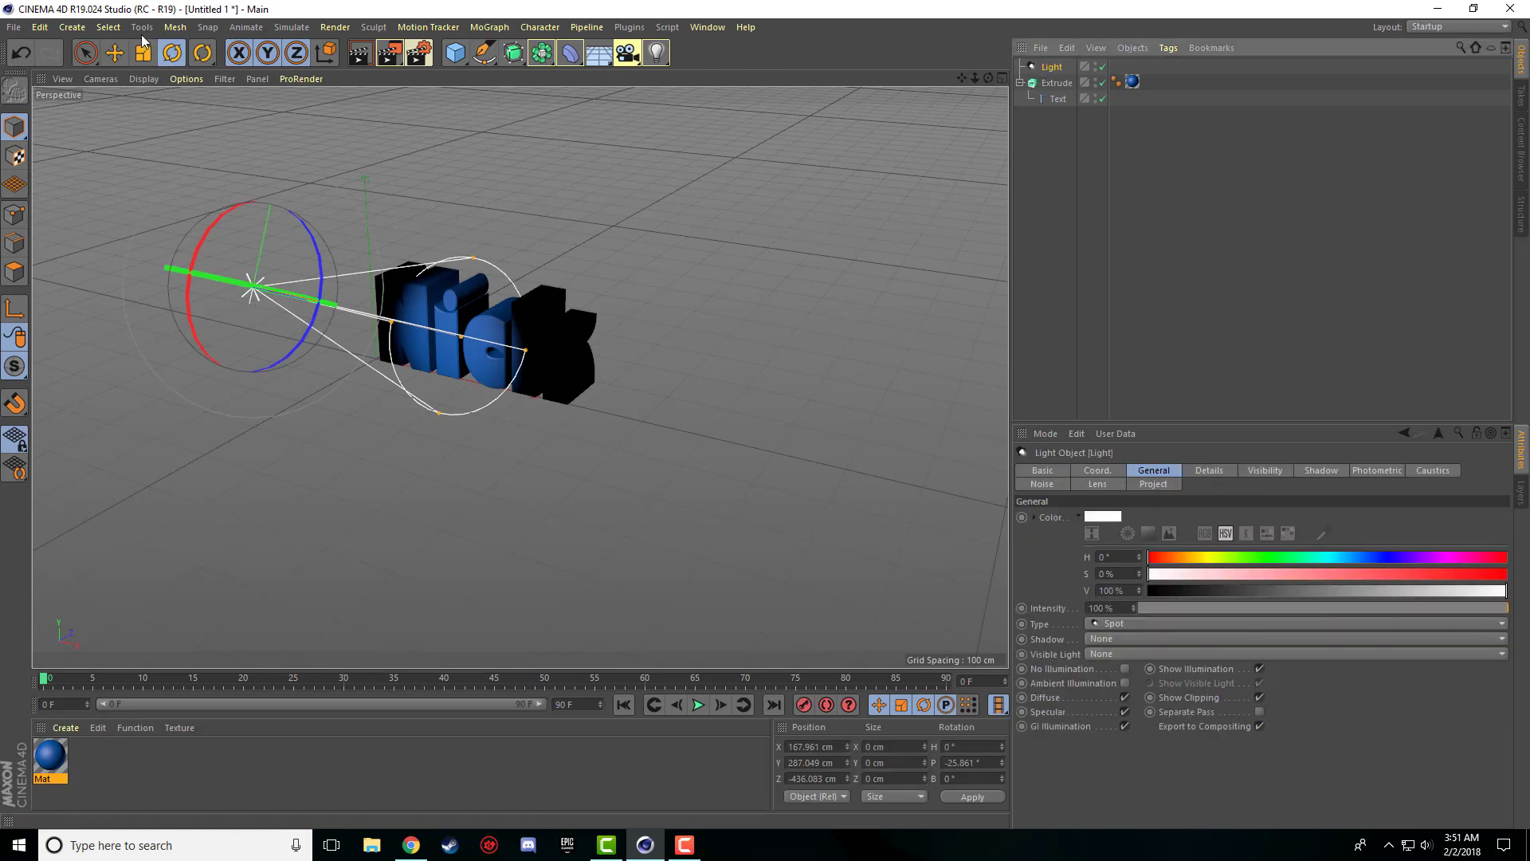
left_click(114, 53)
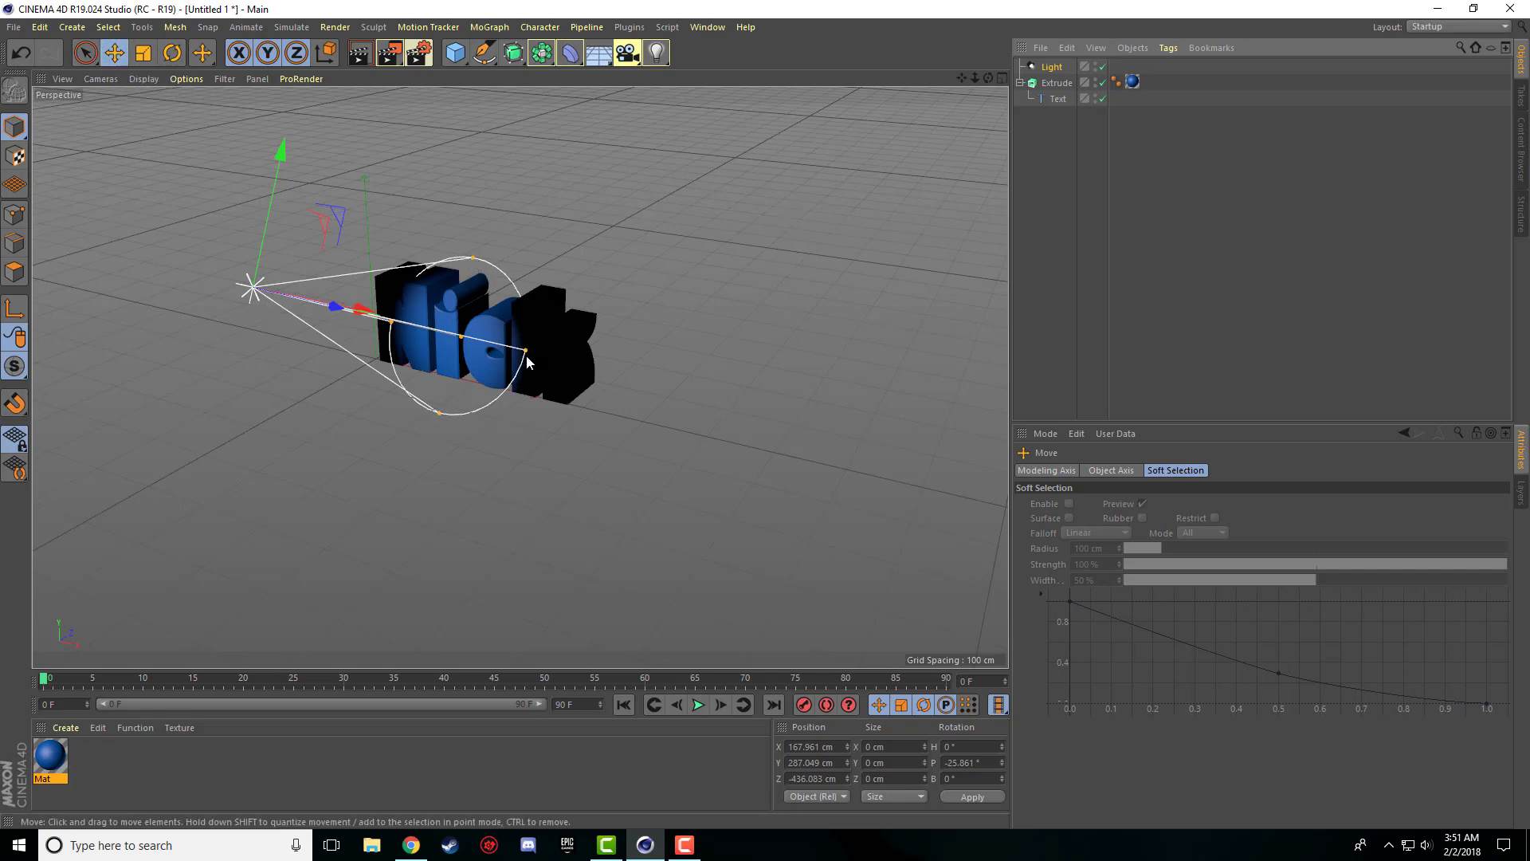
mouse_move(529, 359)
left_mouse_down()
mouse_move(562, 357)
mouse_move(496, 370)
mouse_move(550, 356)
left_mouse_up()
left_click(359, 56)
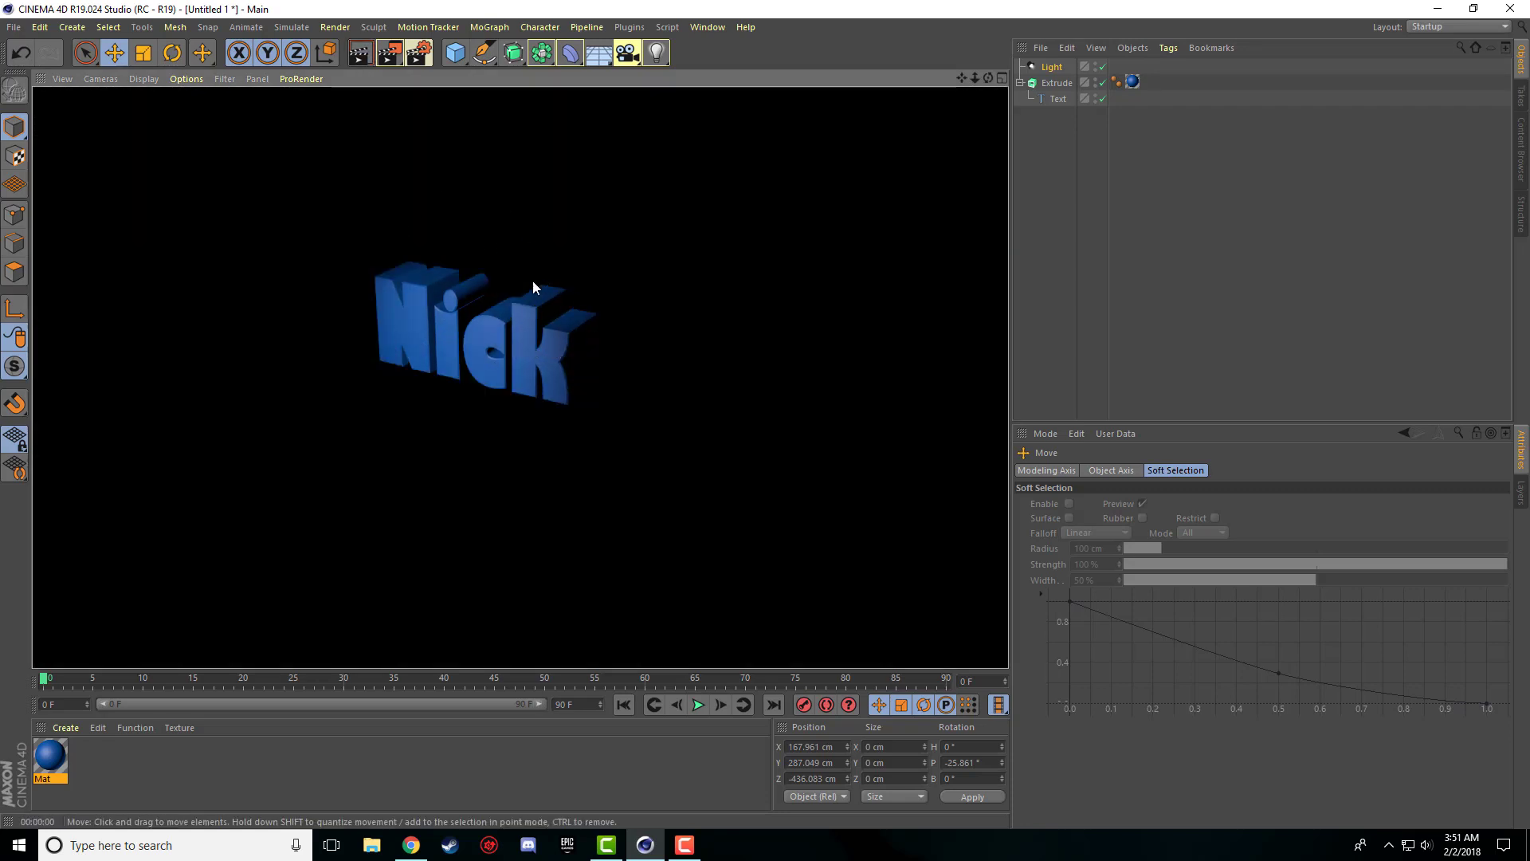
- Enlarge the cone further to cover the whole Nick word and re-render
left_click(1053, 69)
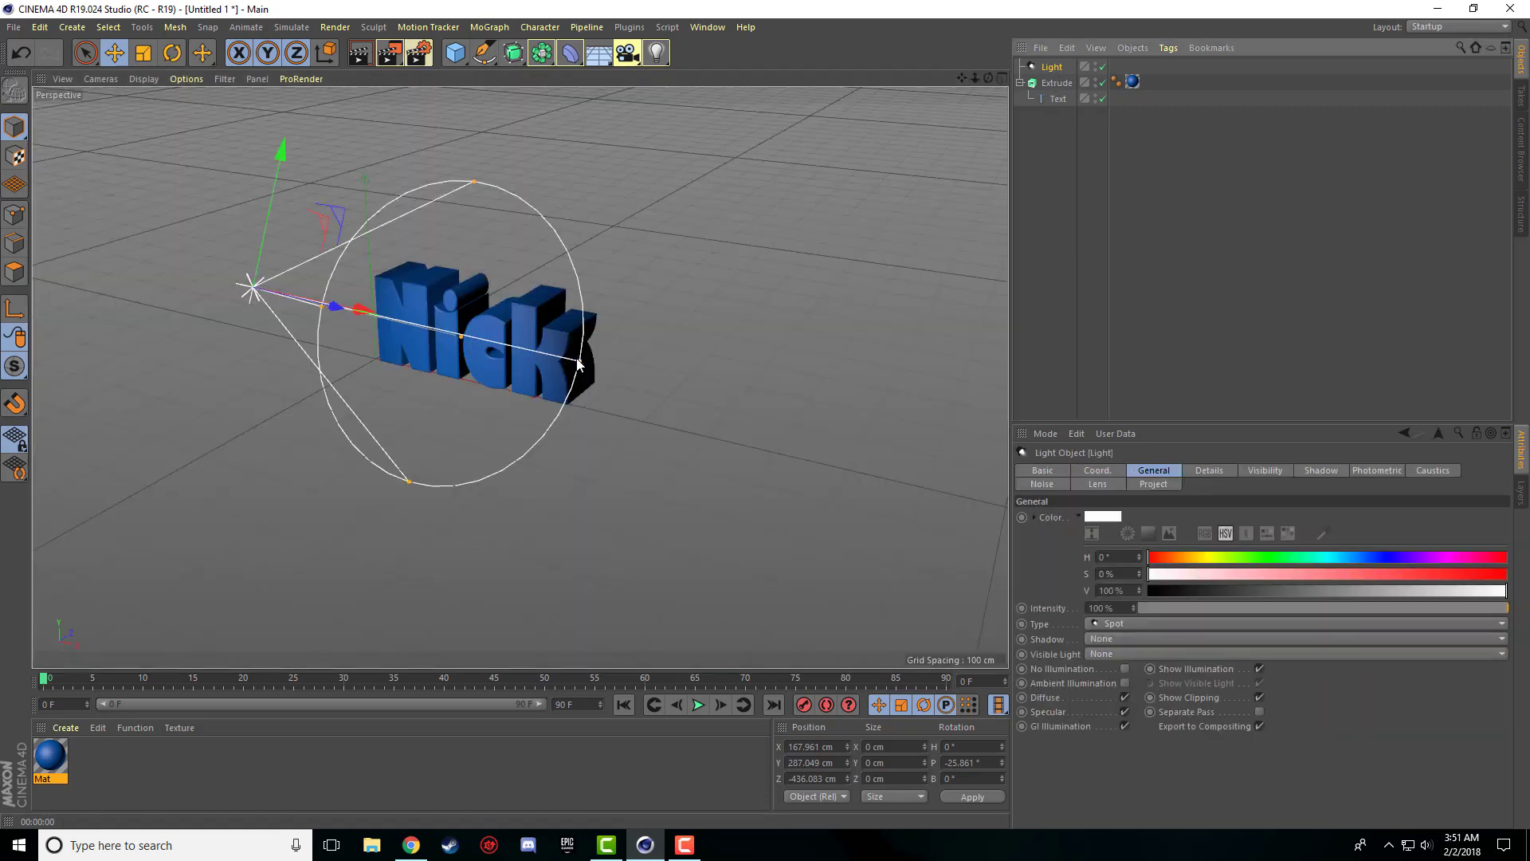
left_click_drag(579, 362, 615, 419)
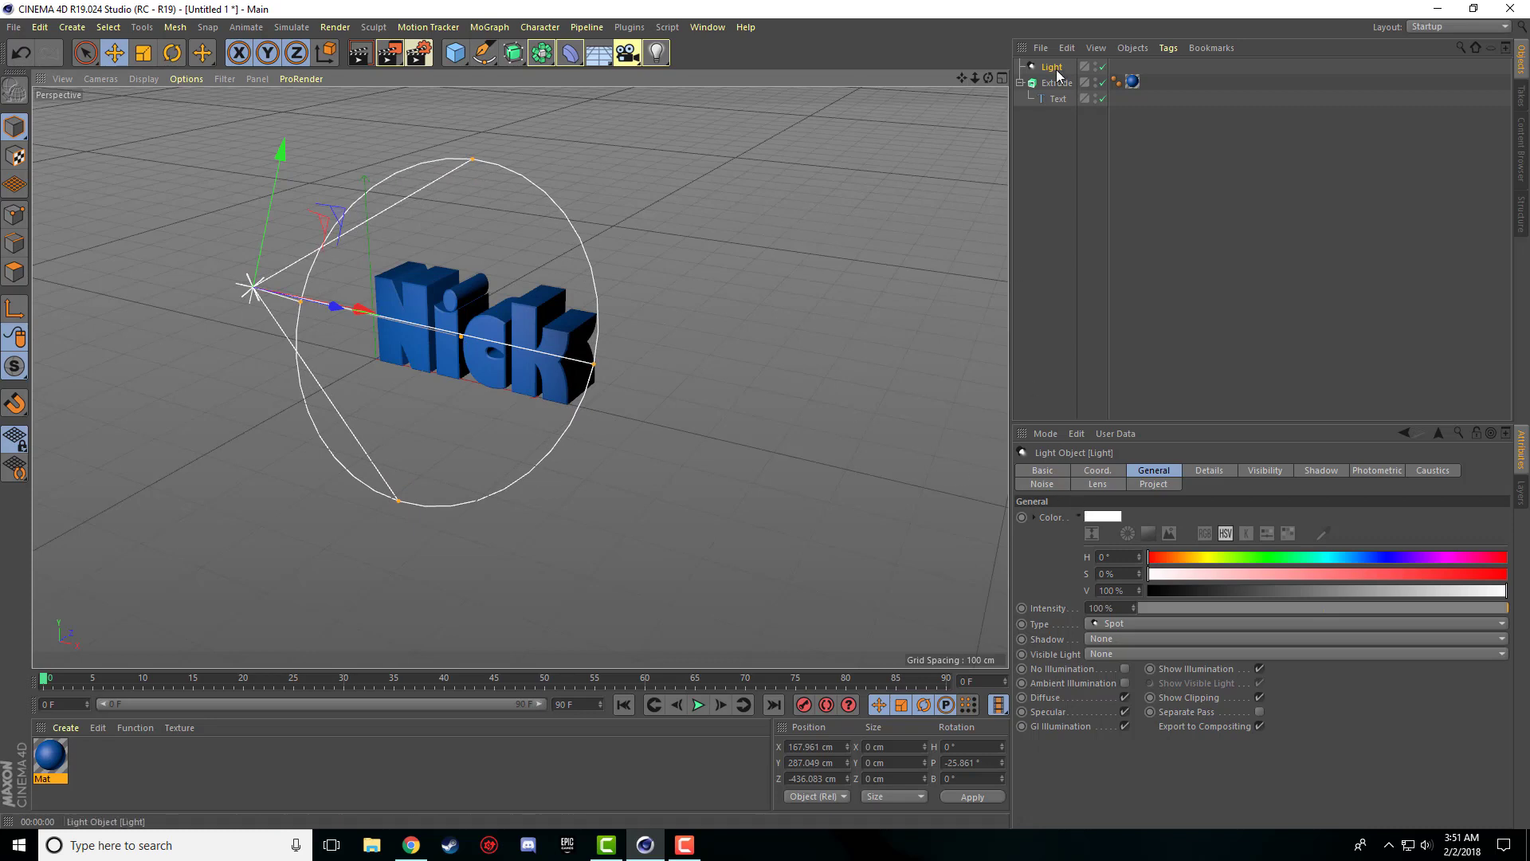
left_click(360, 53)
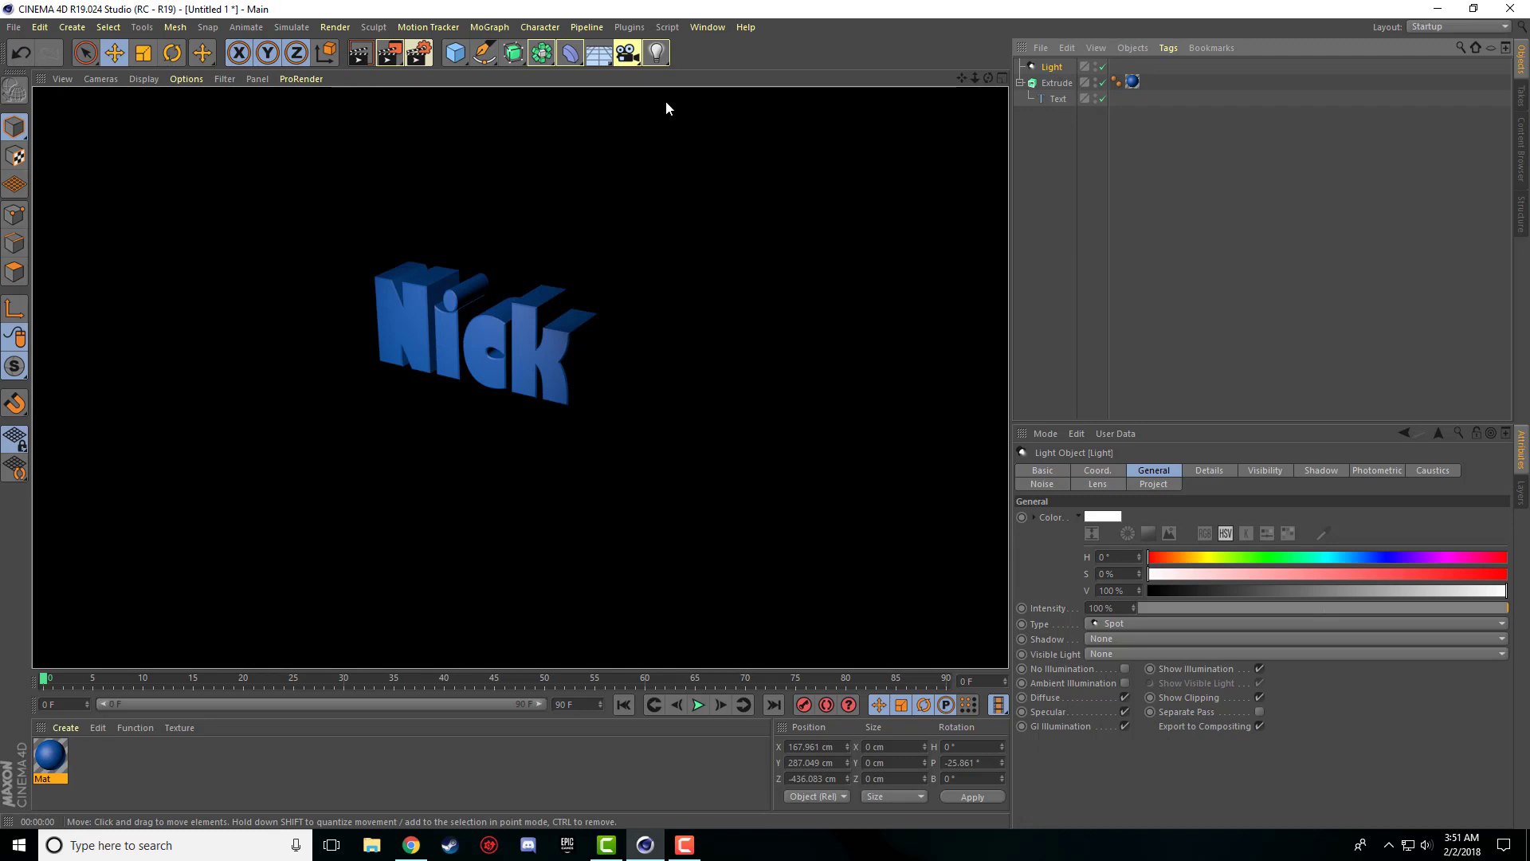
left_click(539, 163)
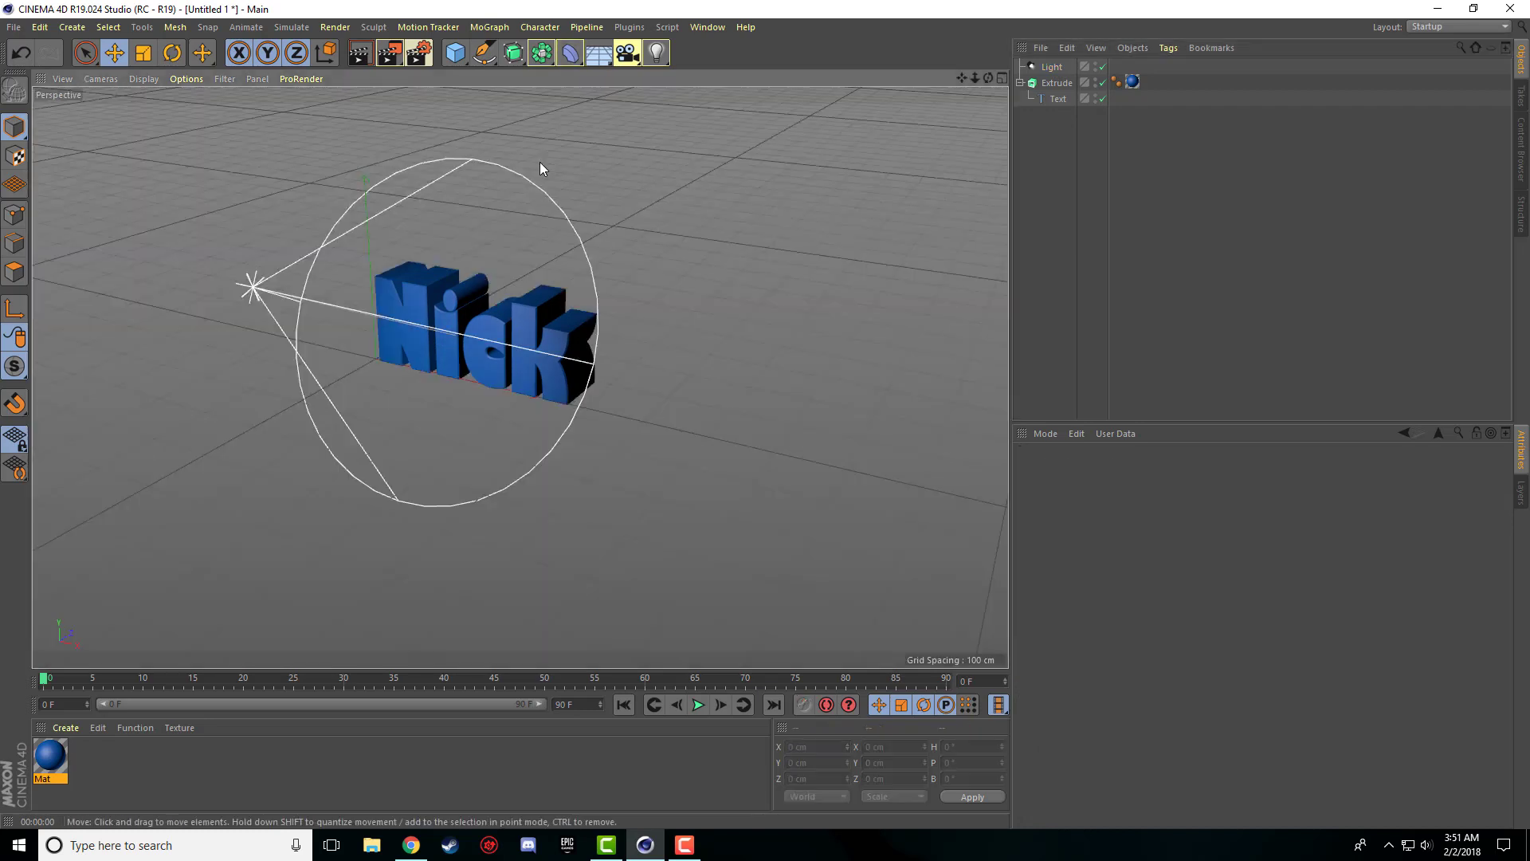
- Add a Floor object, lower it to Y -5.81 cm beneath the text, and render
left_click(601, 61)
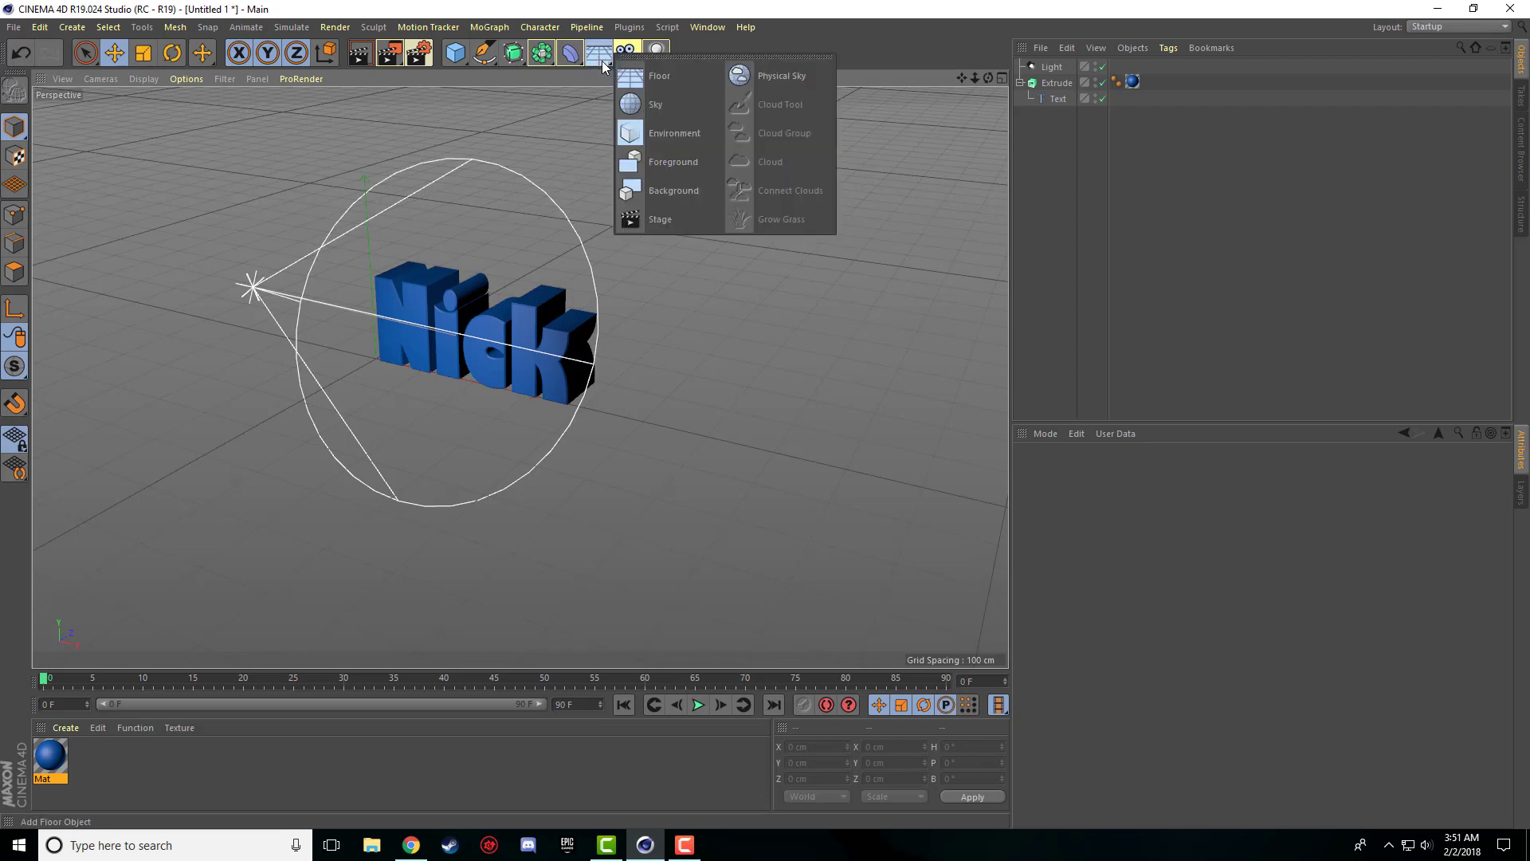
left_click(655, 75)
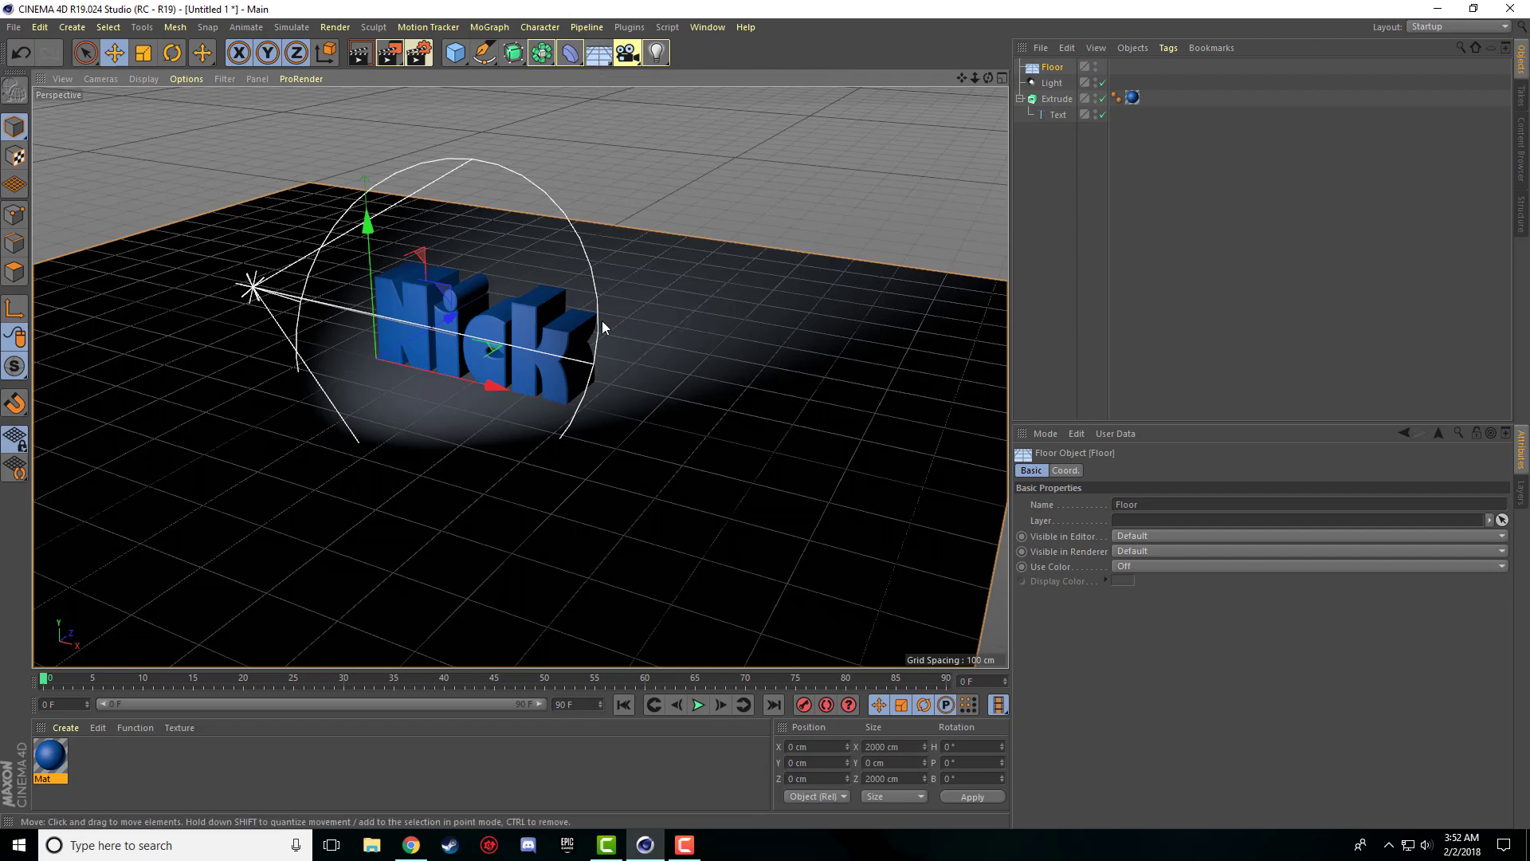
middle_click(733, 358)
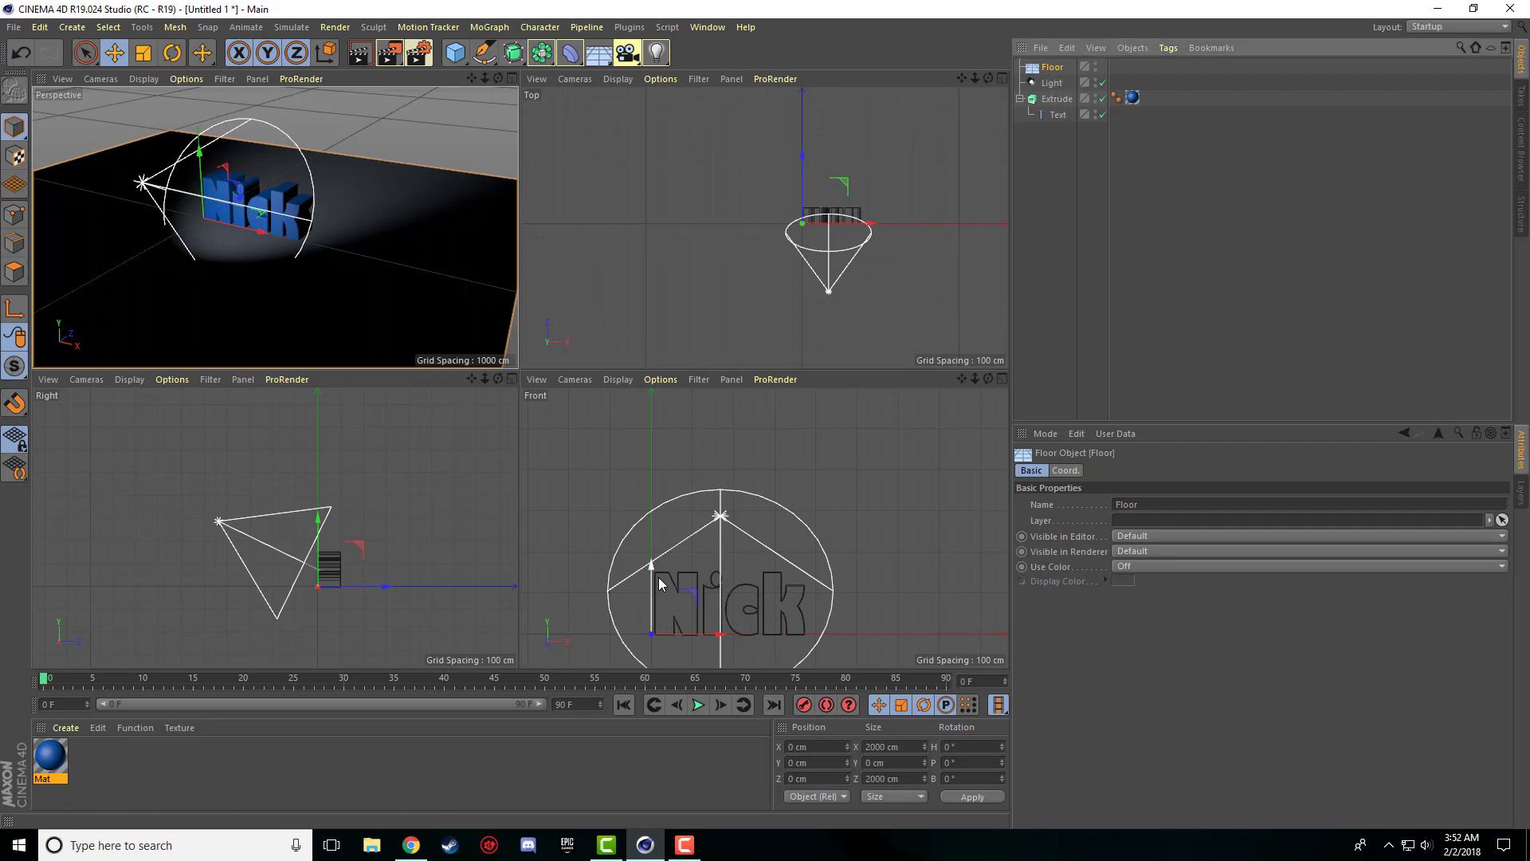
left_click_drag(659, 582, 658, 584)
middle_click(313, 298)
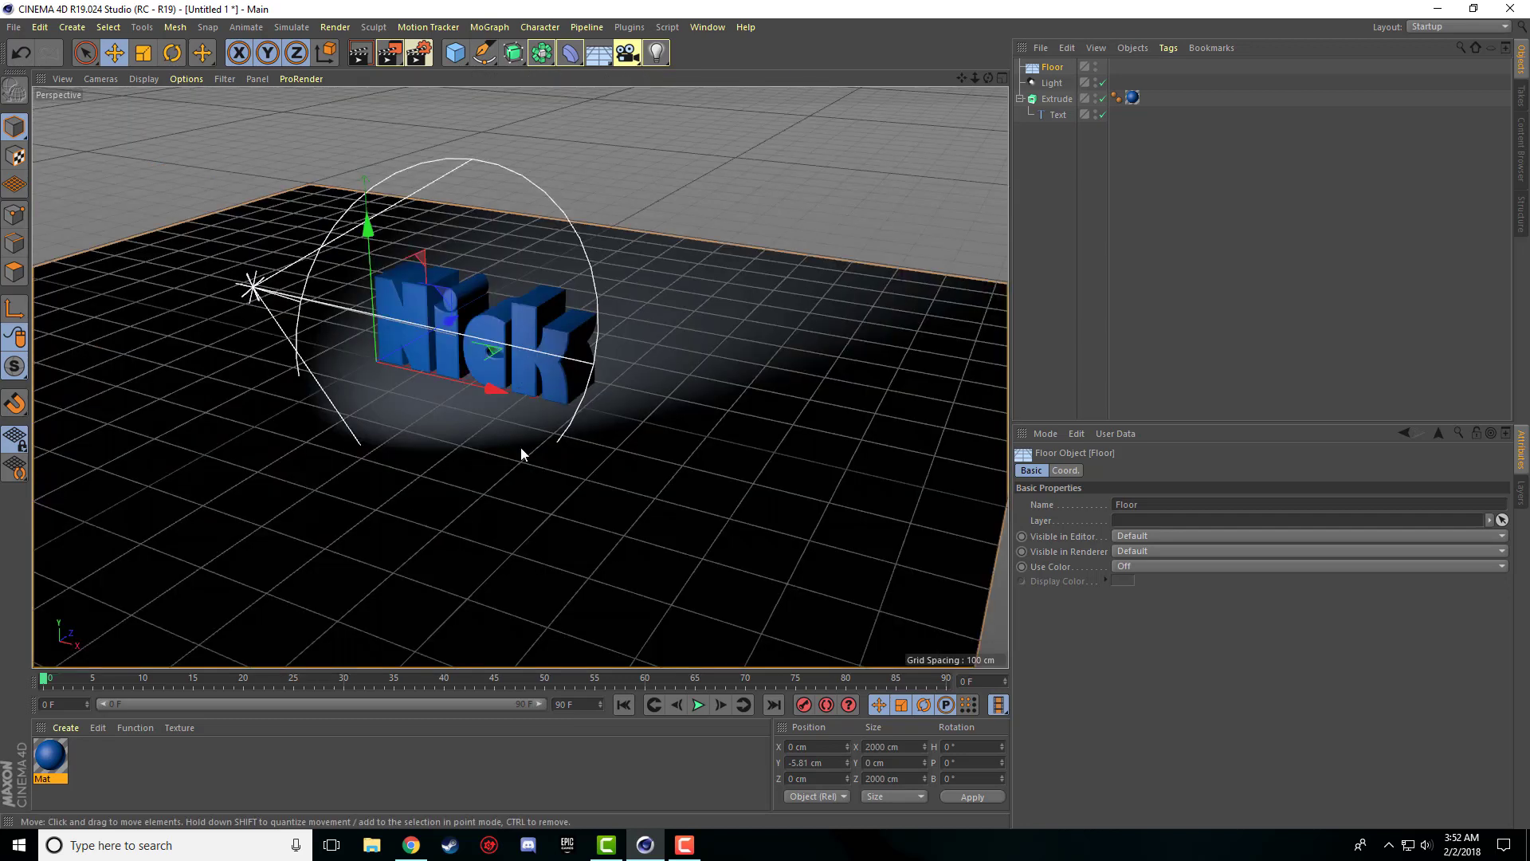
left_click(360, 53)
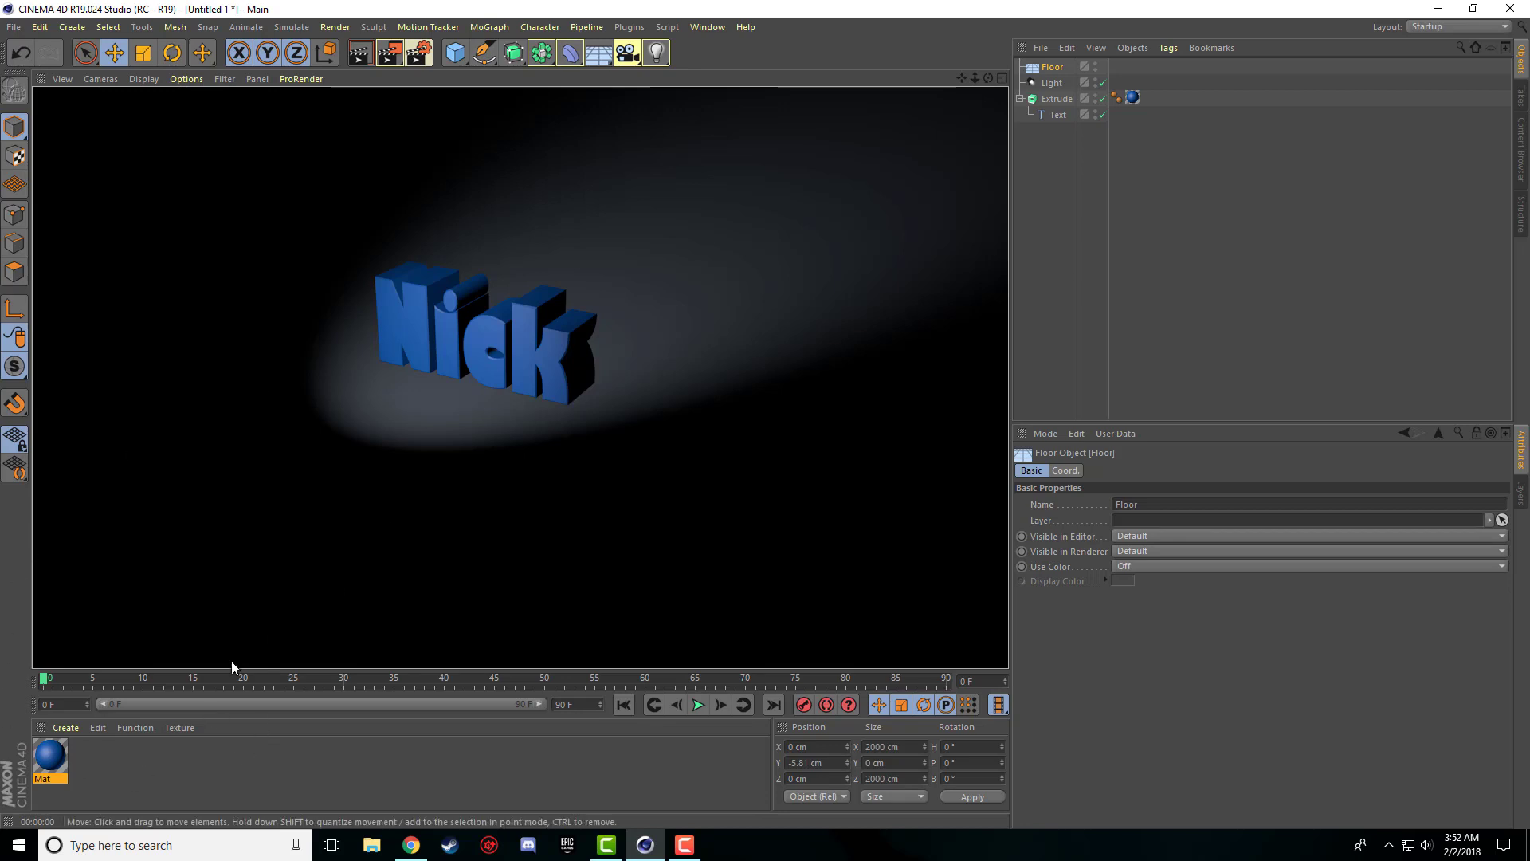
- Create the white Mat.1 material, apply it to the Floor, and render the preview
double_click(145, 764)
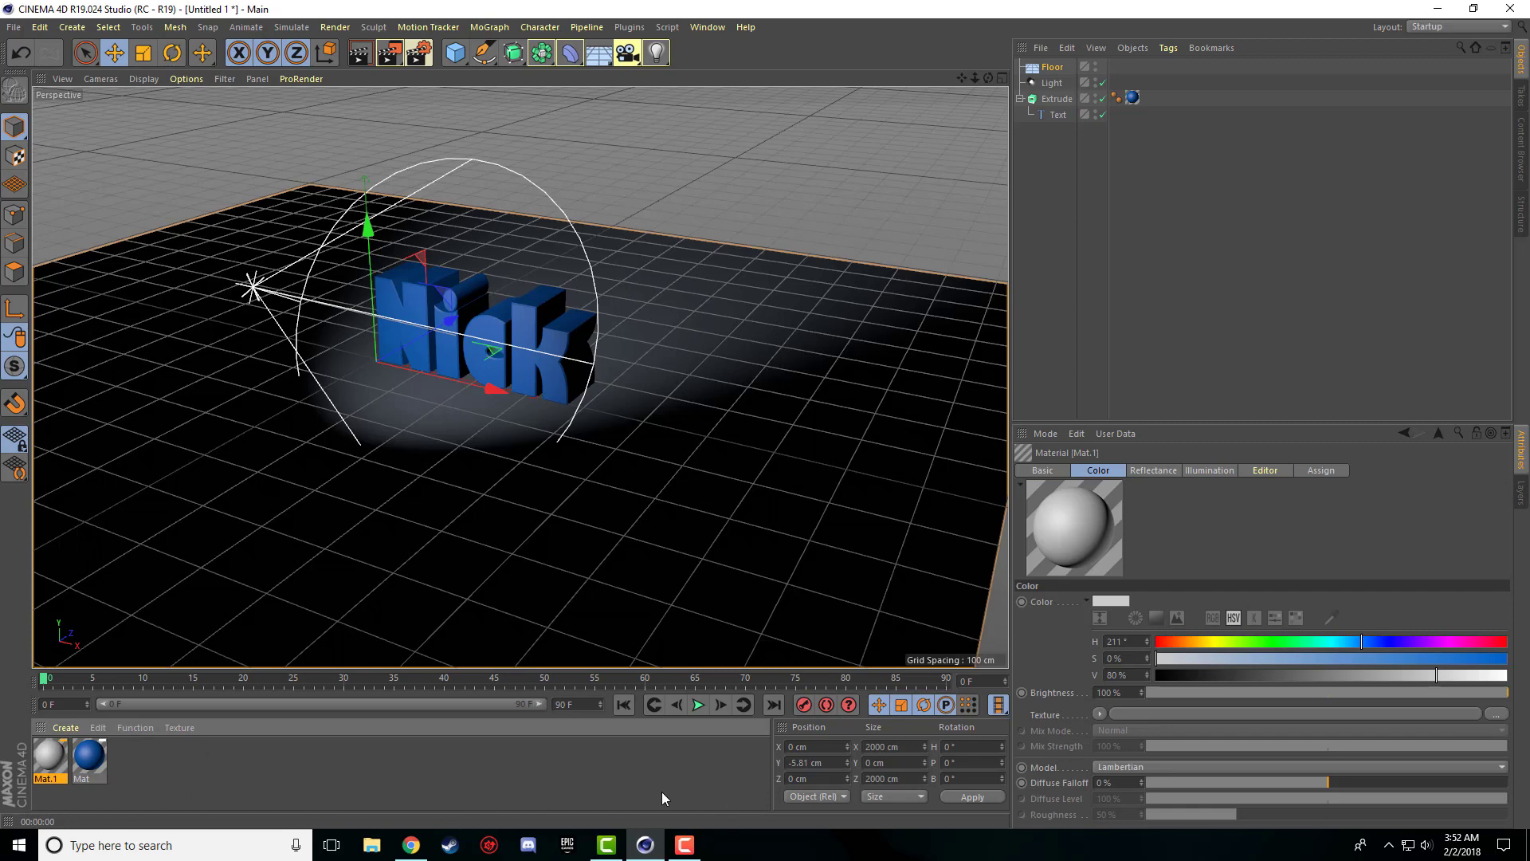
left_click_drag(55, 763, 183, 630)
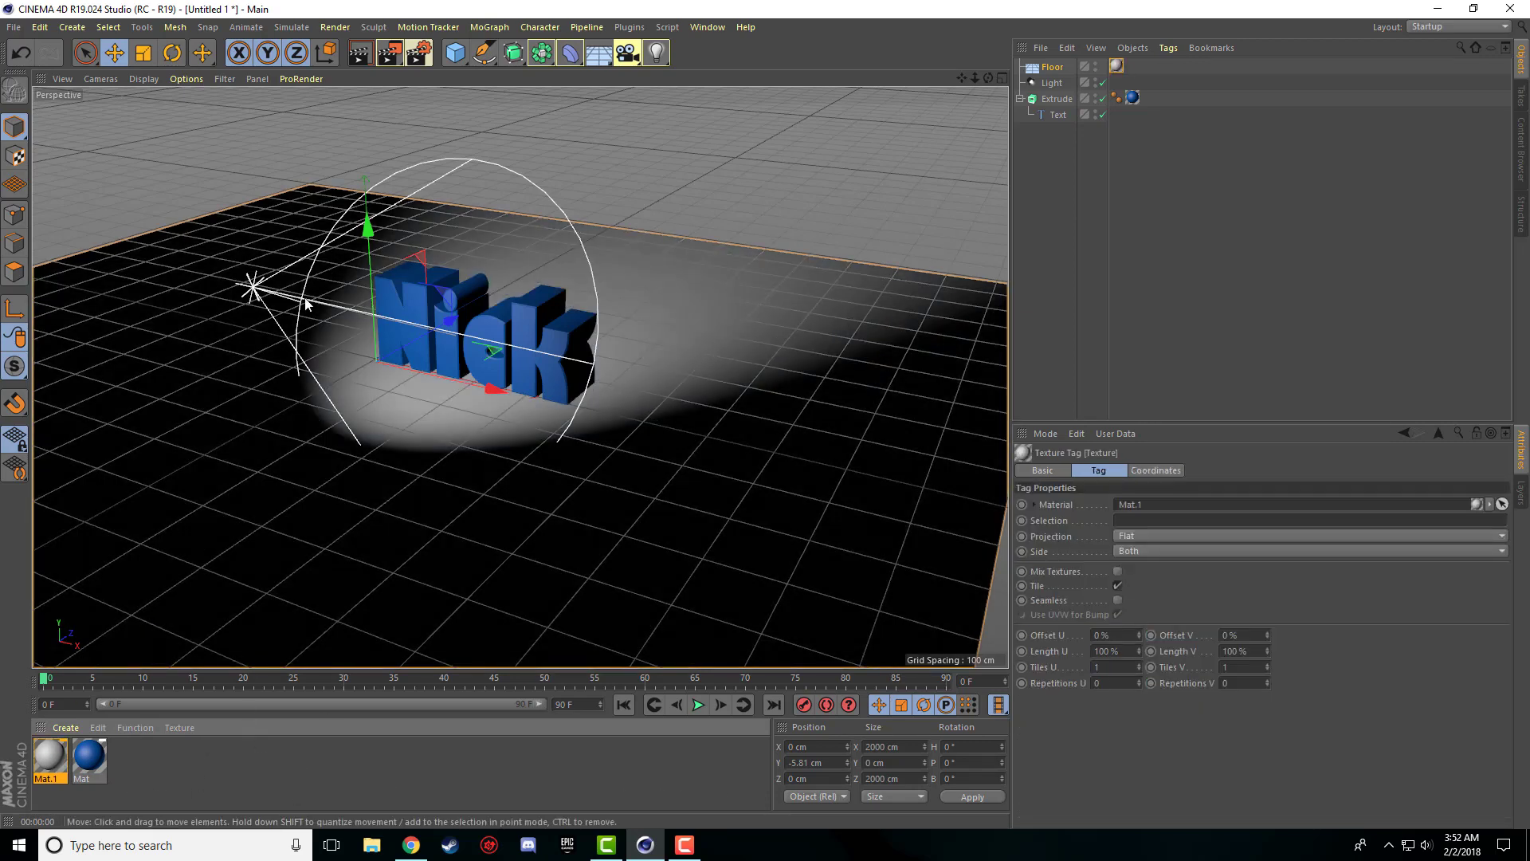
left_click(359, 54)
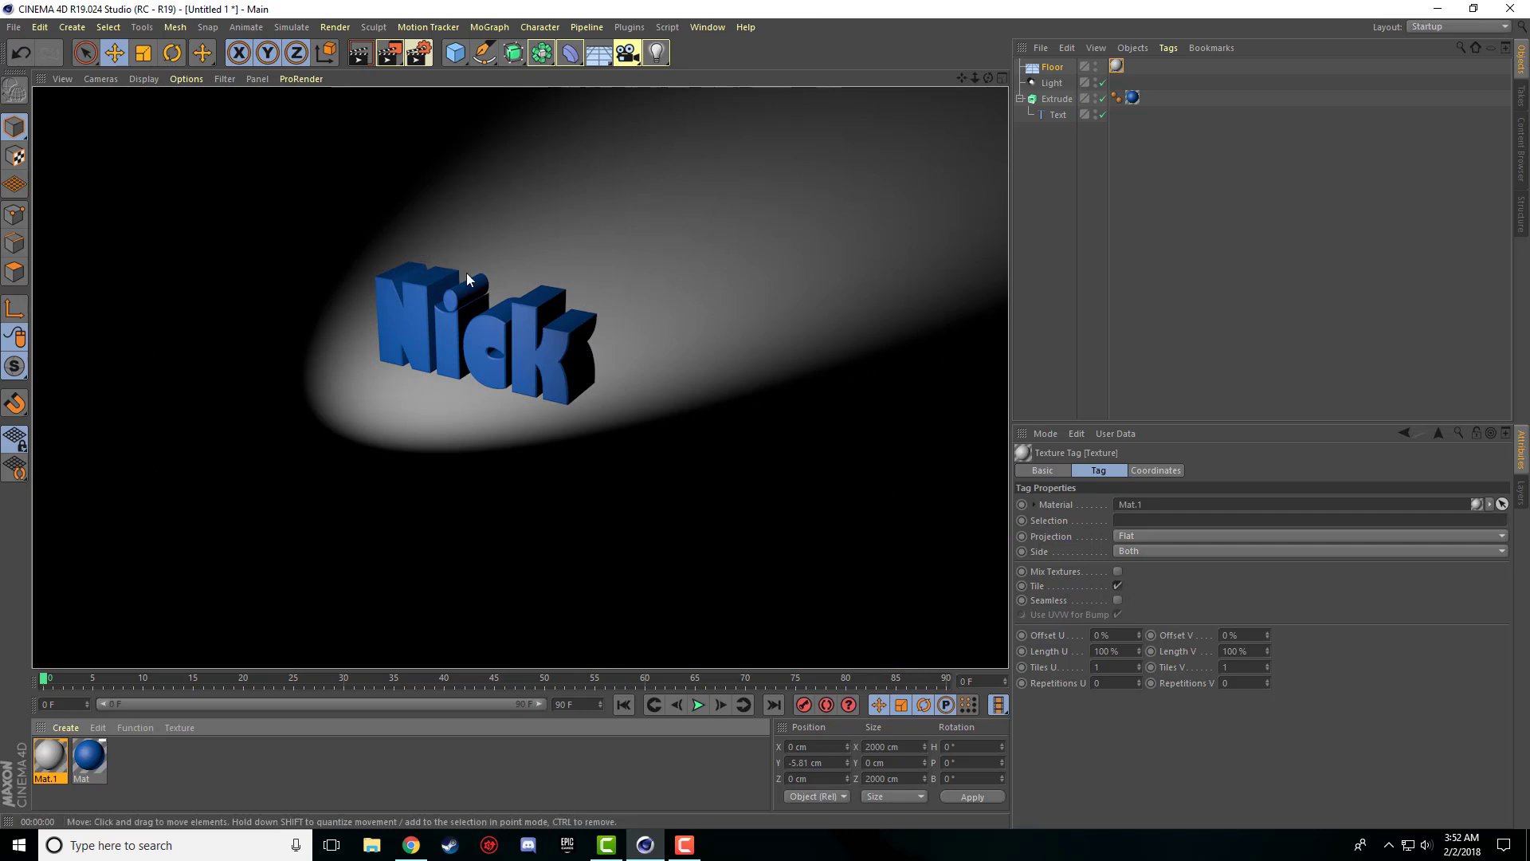
left_click(1050, 83)
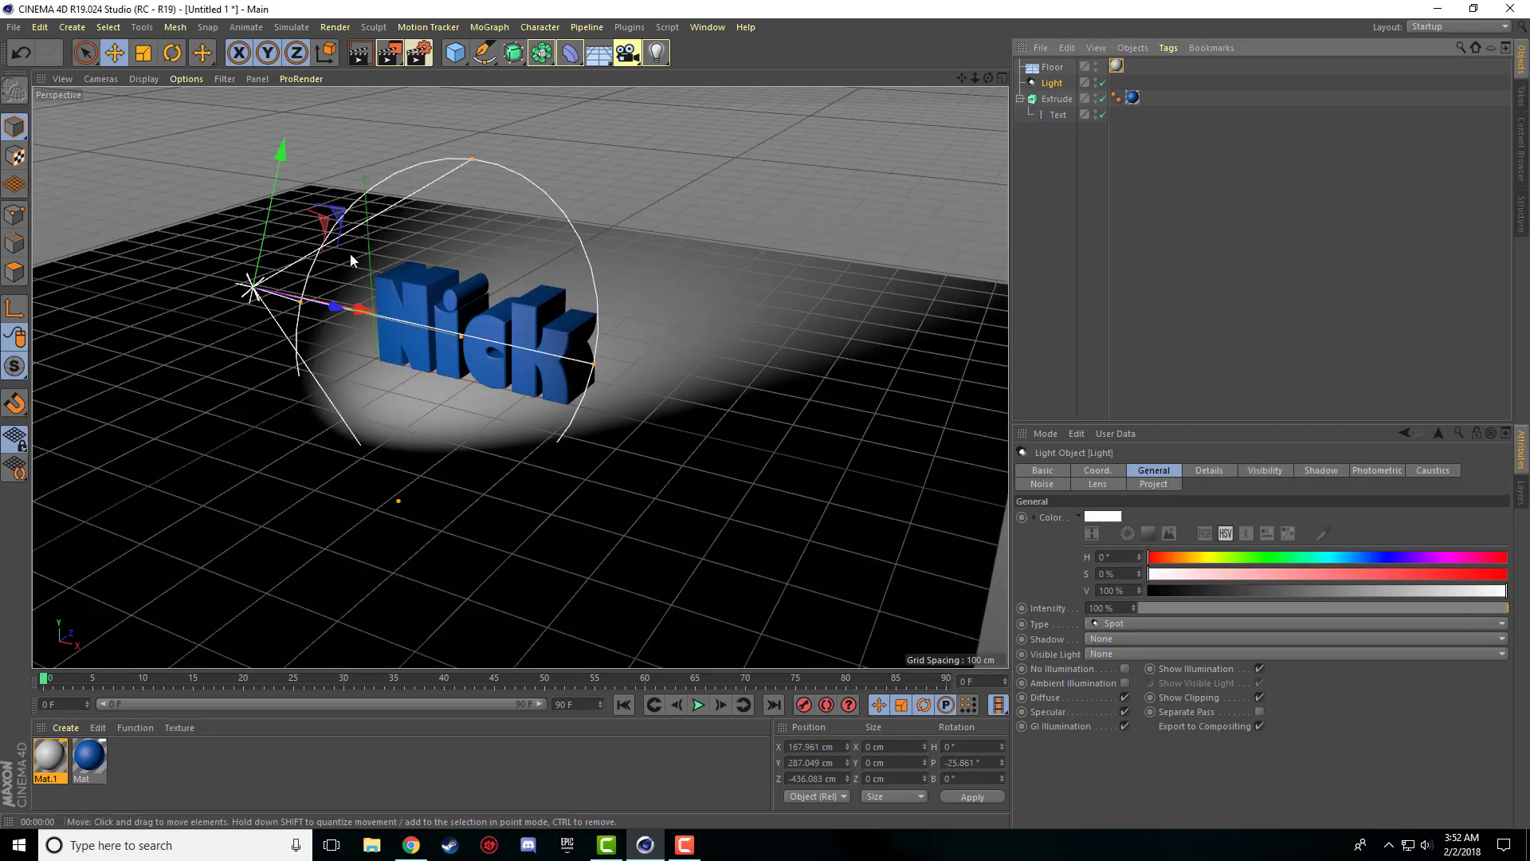
- Move the spotlight up and back to Y 623.583, Z -1130.361 cm and render
middle_click(367, 318)
mouse_move(295, 557)
left_mouse_down()
mouse_move(243, 532)
mouse_move(118, 518)
mouse_move(188, 507)
mouse_move(220, 520)
mouse_move(178, 505)
mouse_move(312, 550)
mouse_move(191, 518)
mouse_move(195, 500)
mouse_move(380, 552)
mouse_move(295, 528)
mouse_move(497, 564)
mouse_move(339, 544)
mouse_move(314, 567)
mouse_move(205, 571)
mouse_move(414, 594)
mouse_move(323, 567)
left_mouse_up()
middle_click(309, 221)
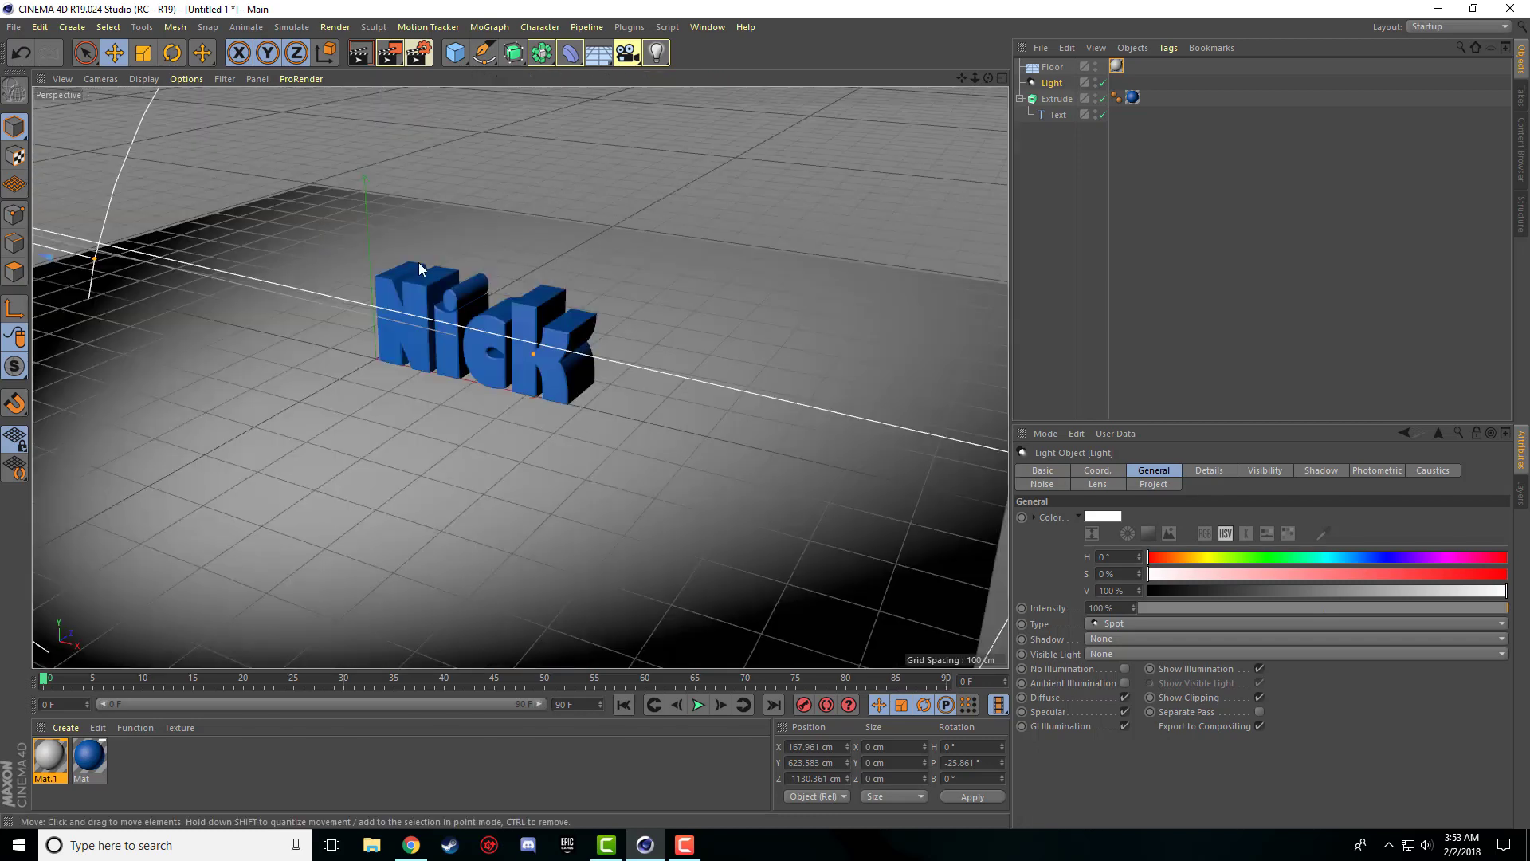
key("ctrl+r")
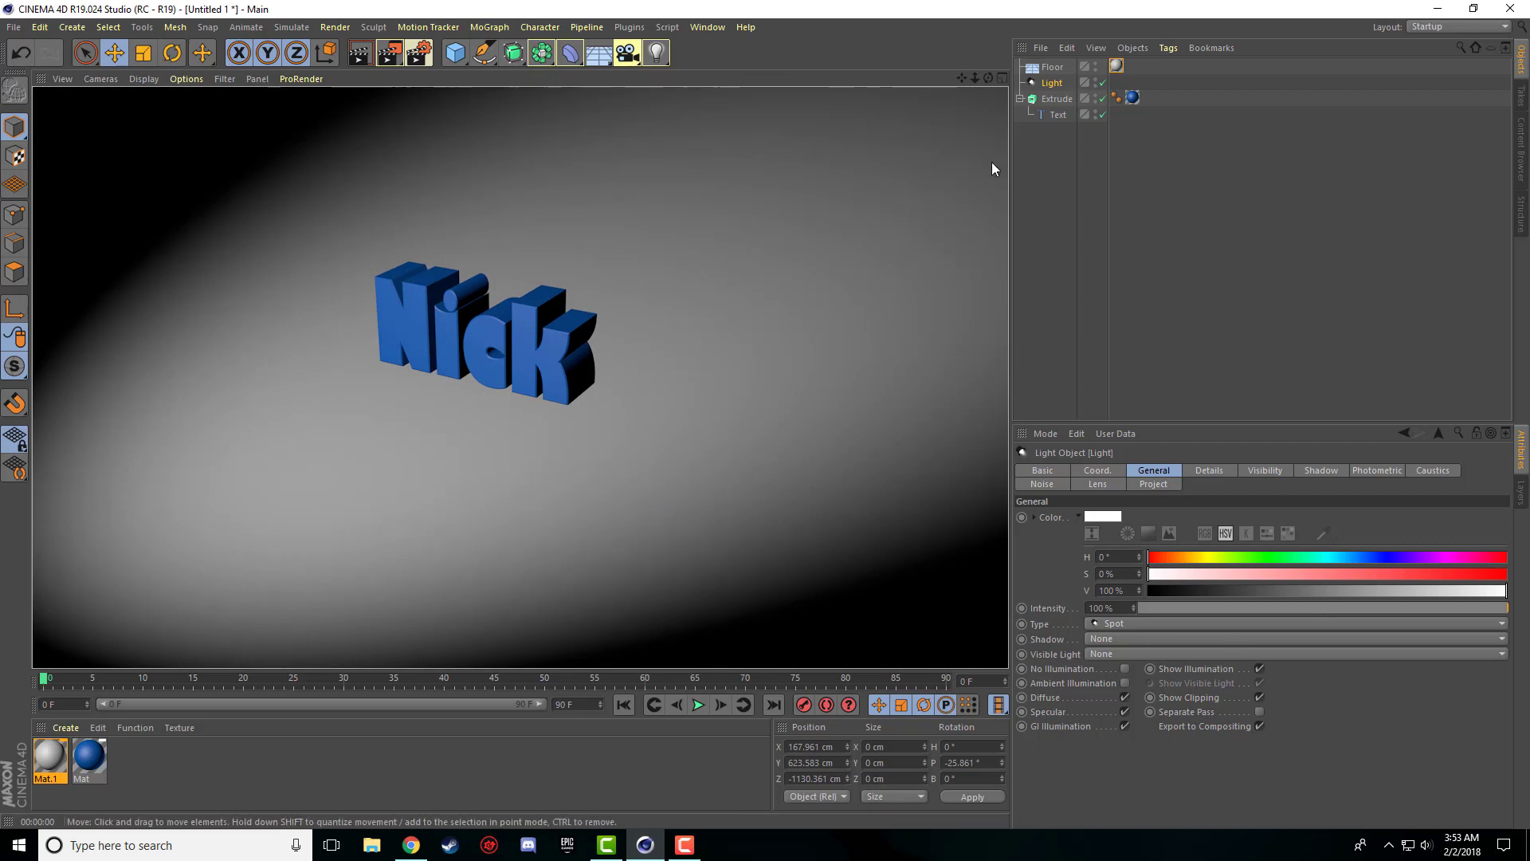
- Set the light's shadow to Shadow Maps (Soft) and render the text's shadow on the floor
left_click(1052, 83)
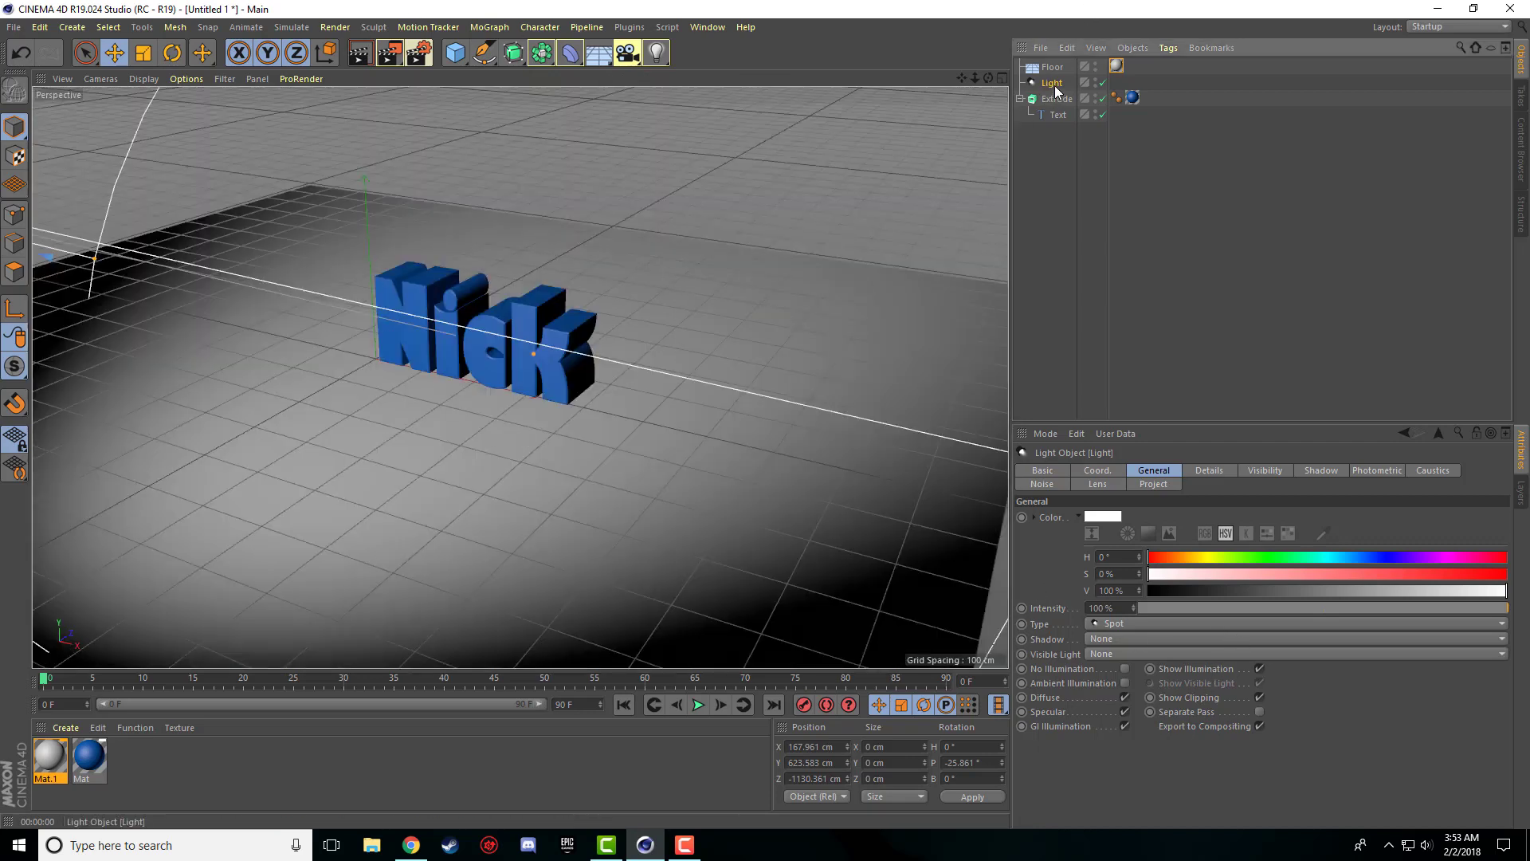
left_click(1099, 641)
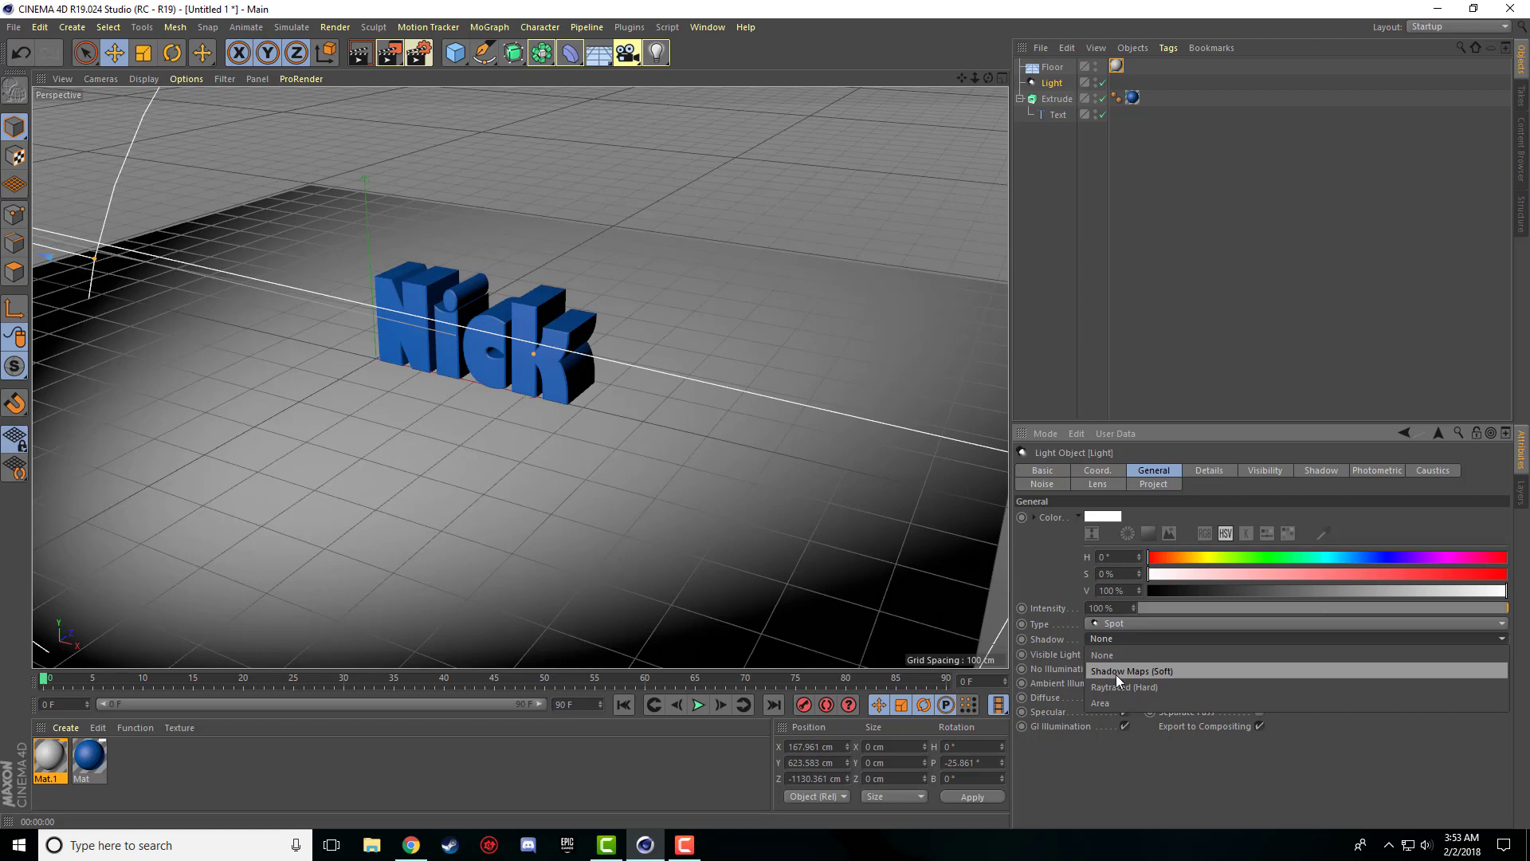
left_click(1115, 672)
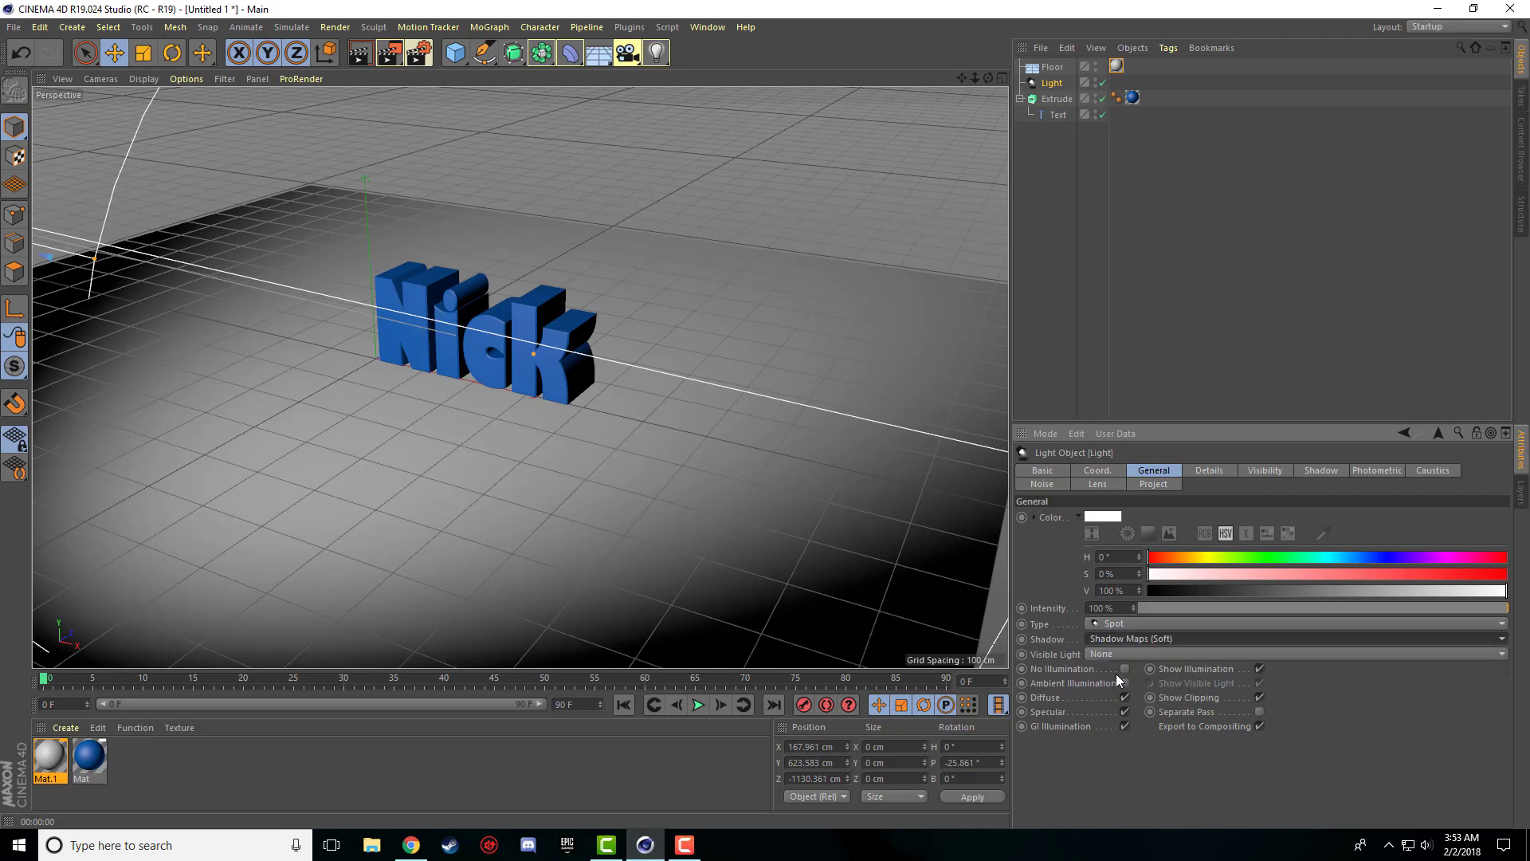
left_click(744, 329)
left_click(359, 54)
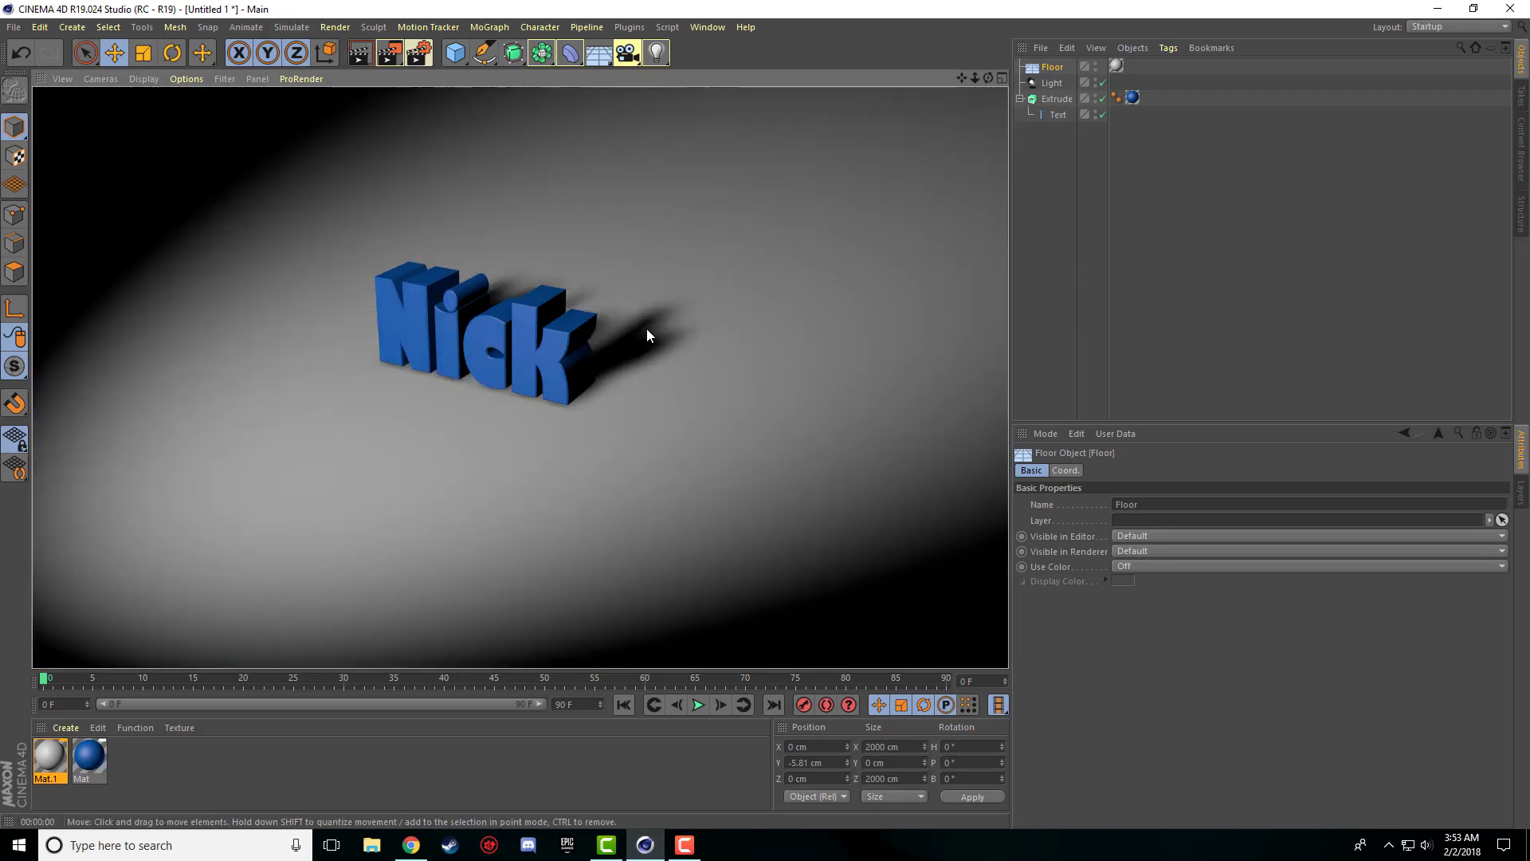
scroll(523, 376, "down", 6)
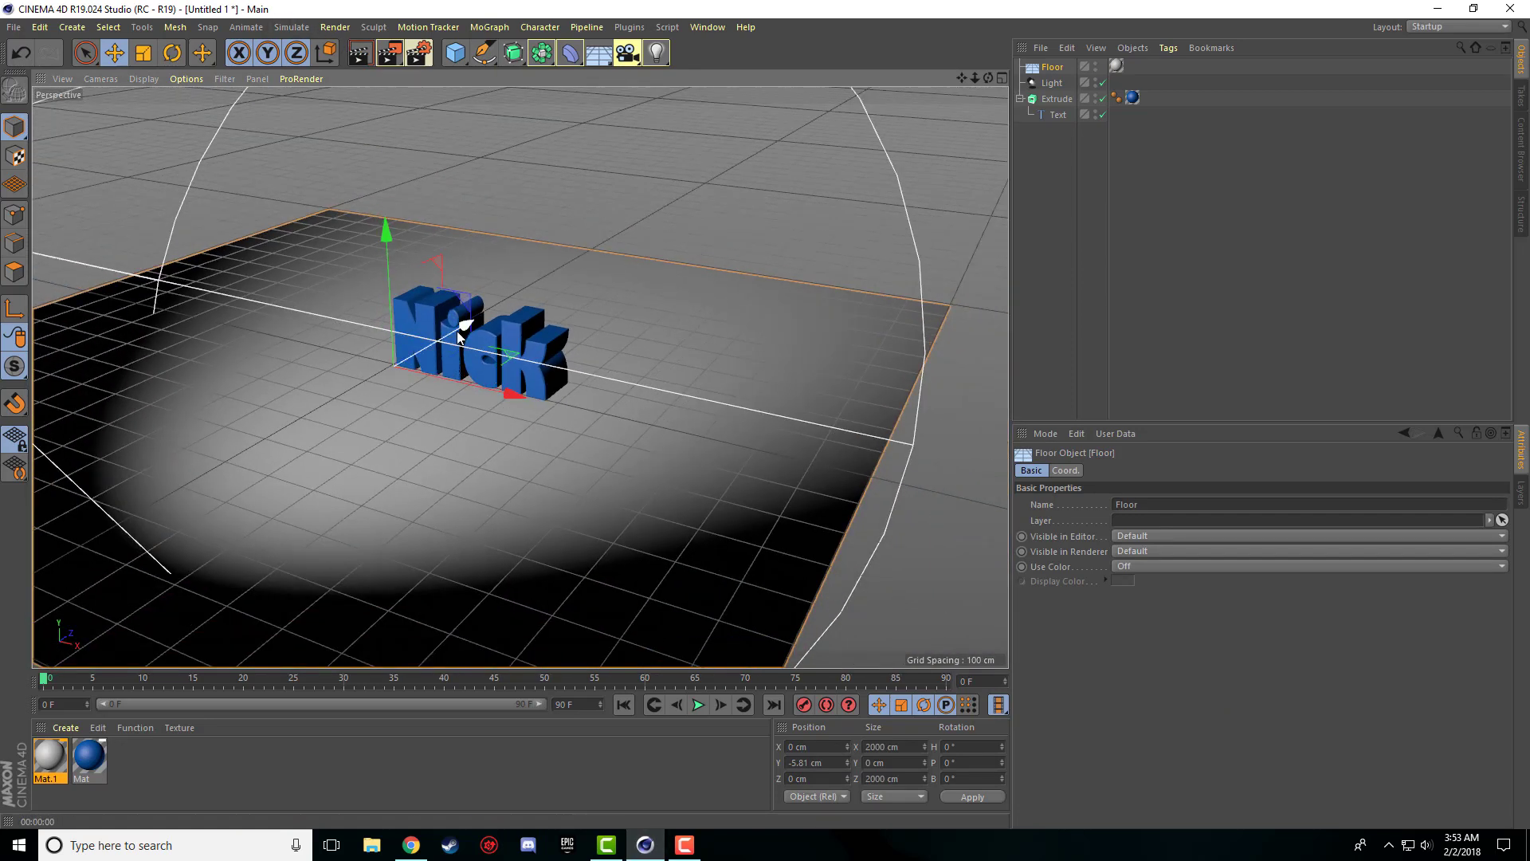
- Bring the light down and forward to Y 413.535, Z -697.027 cm and render from closer
left_click(1052, 83)
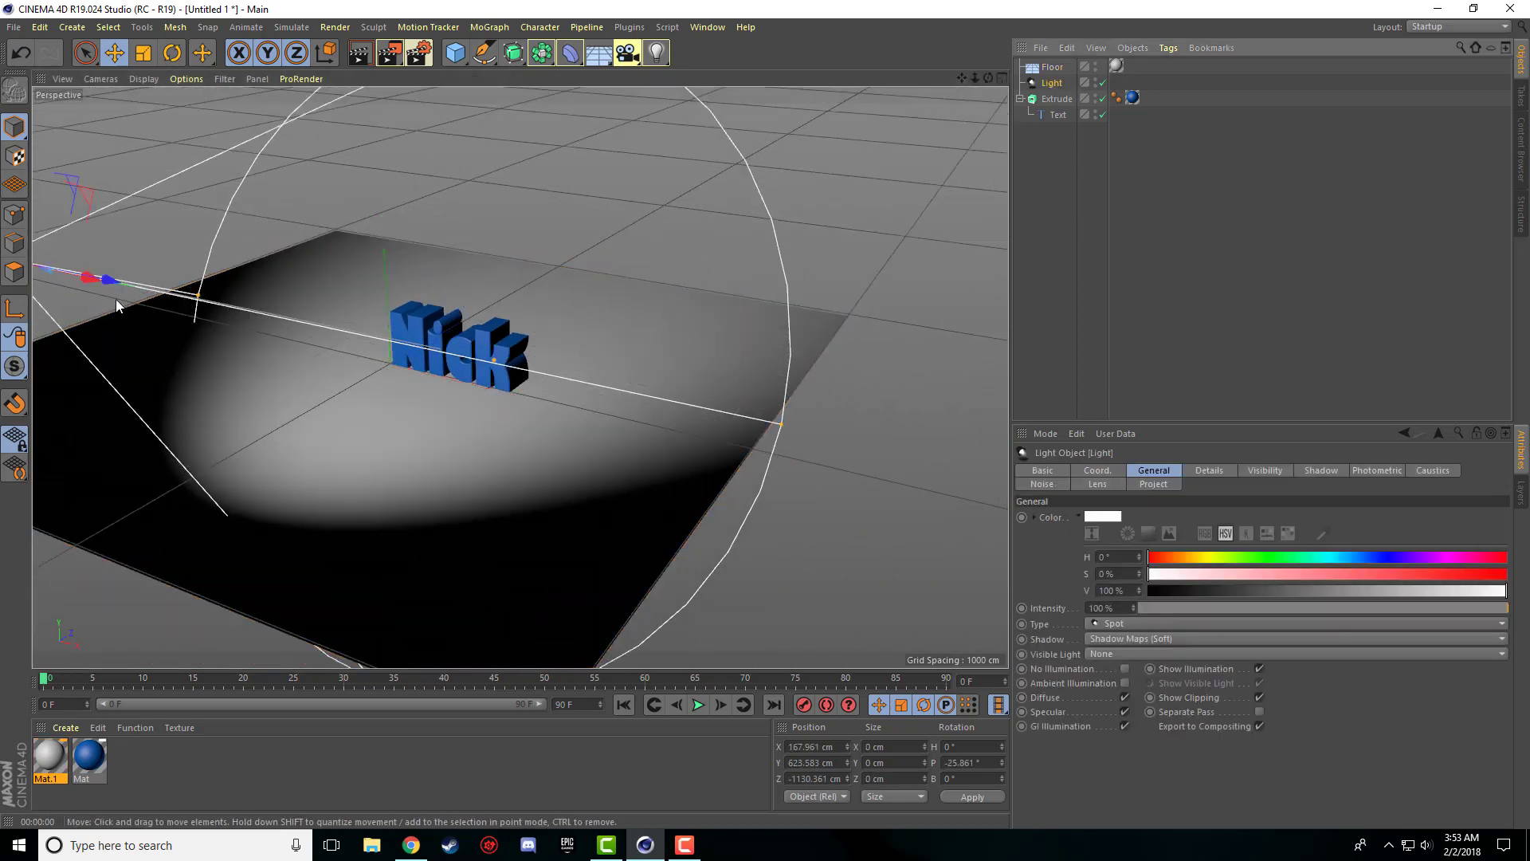
middle_click(148, 295)
left_click_drag(120, 478, 226, 510)
middle_click(416, 165)
left_click(359, 52)
left_click_drag(556, 390, 811, 88, "alt")
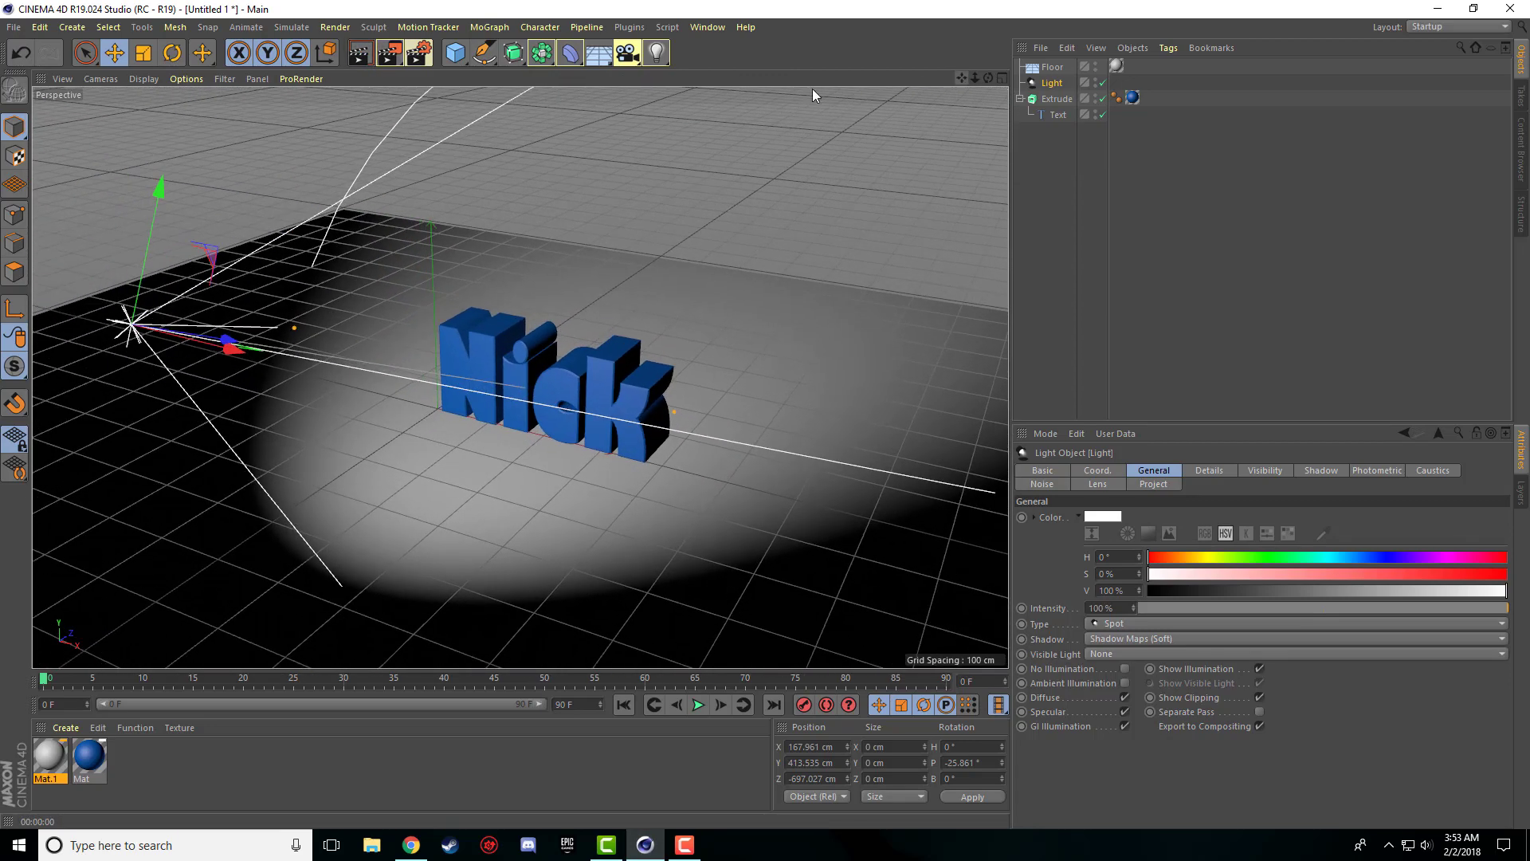
left_click(359, 53)
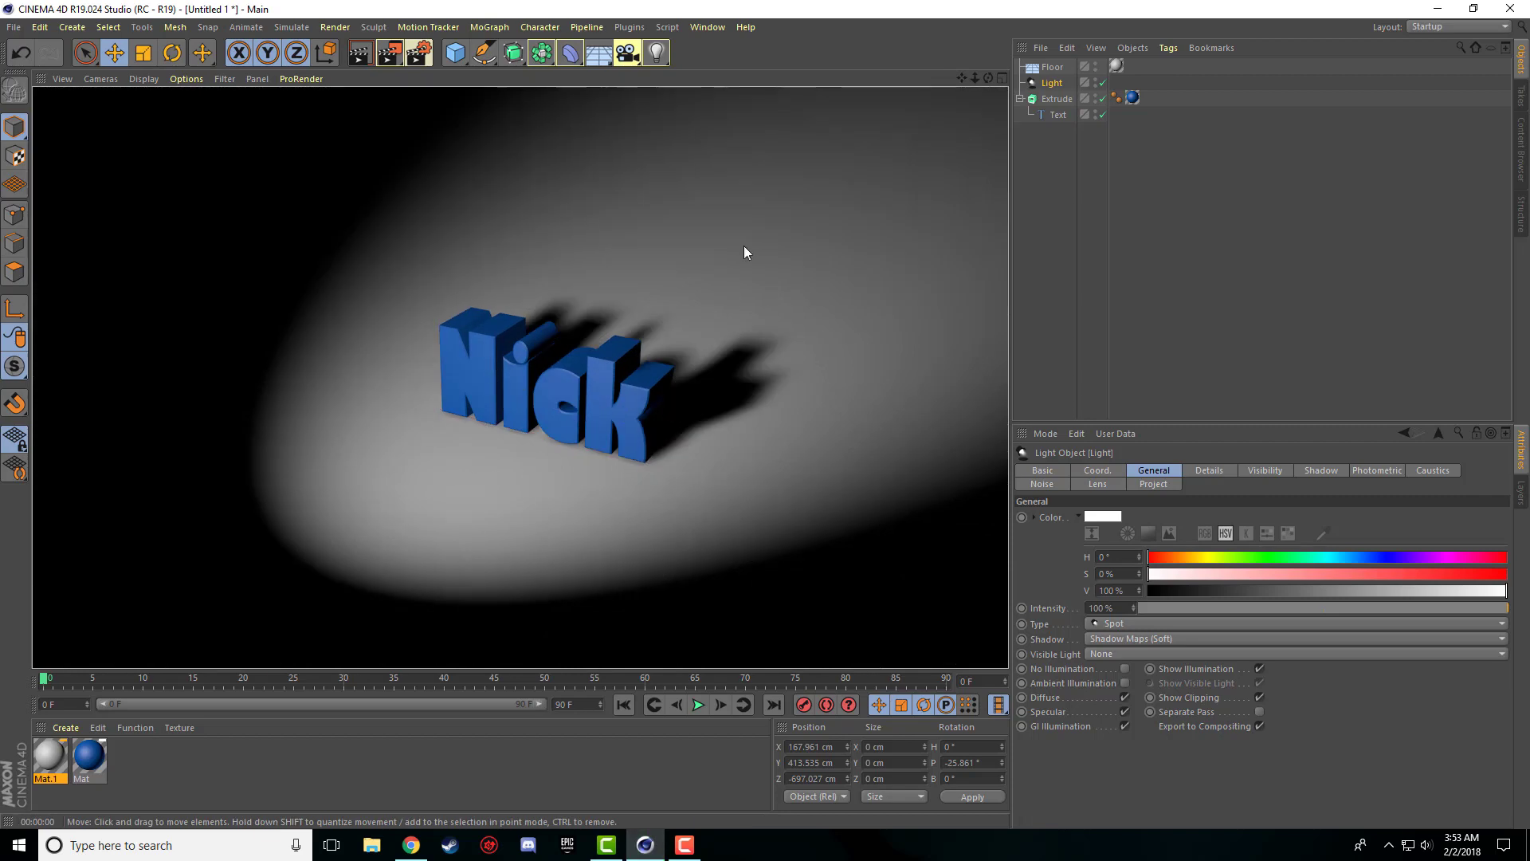
mouse_move(963, 77)
left_mouse_down()
mouse_move(949, 68)
mouse_move(966, 80)
left_mouse_up()
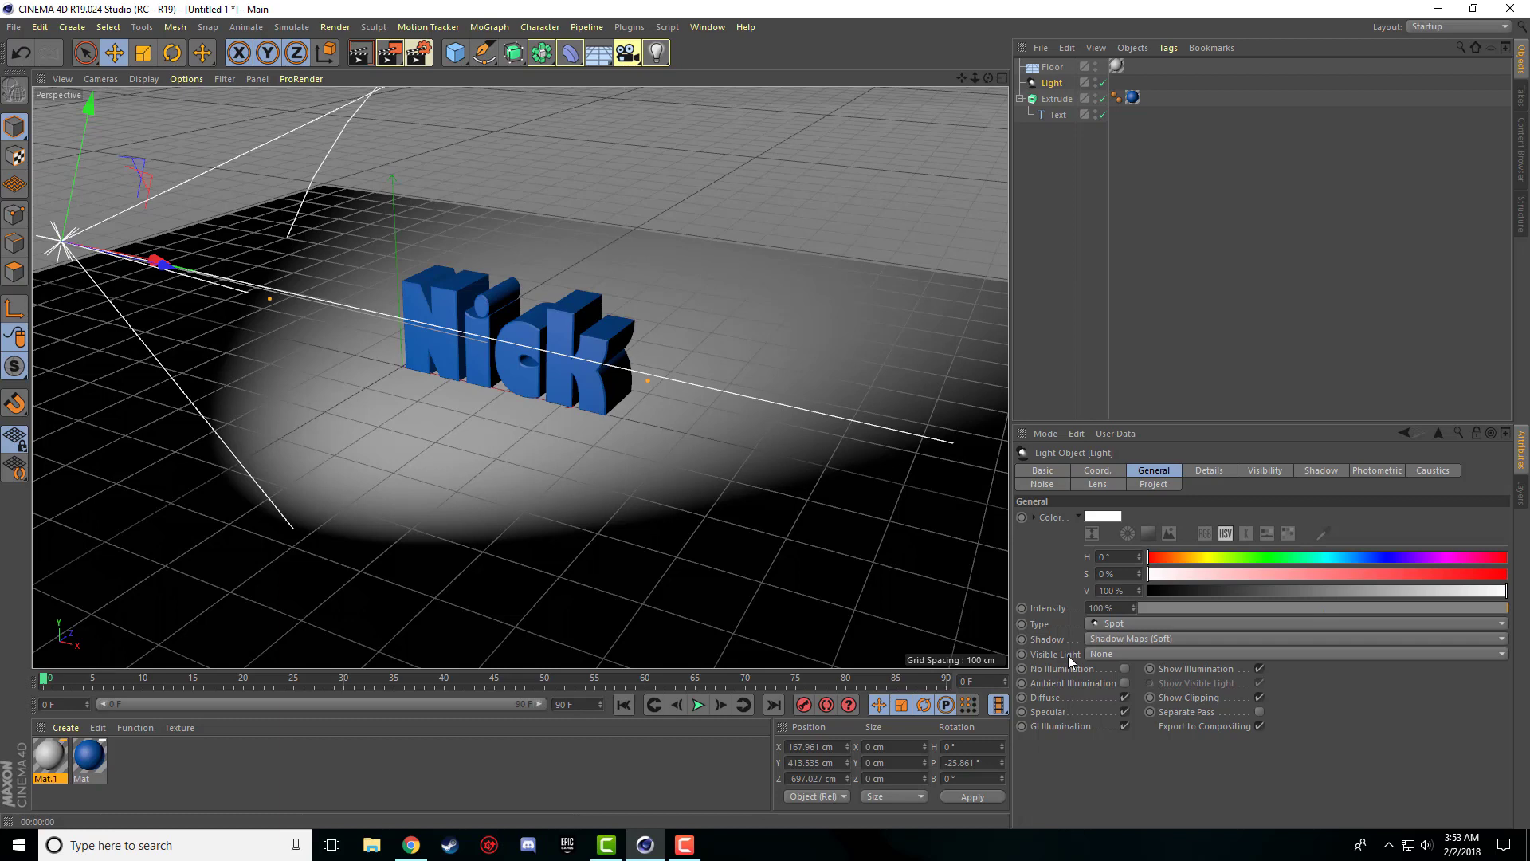
- Change the light type from Spot to Omni and render the evenly lit floor
left_click(1125, 625)
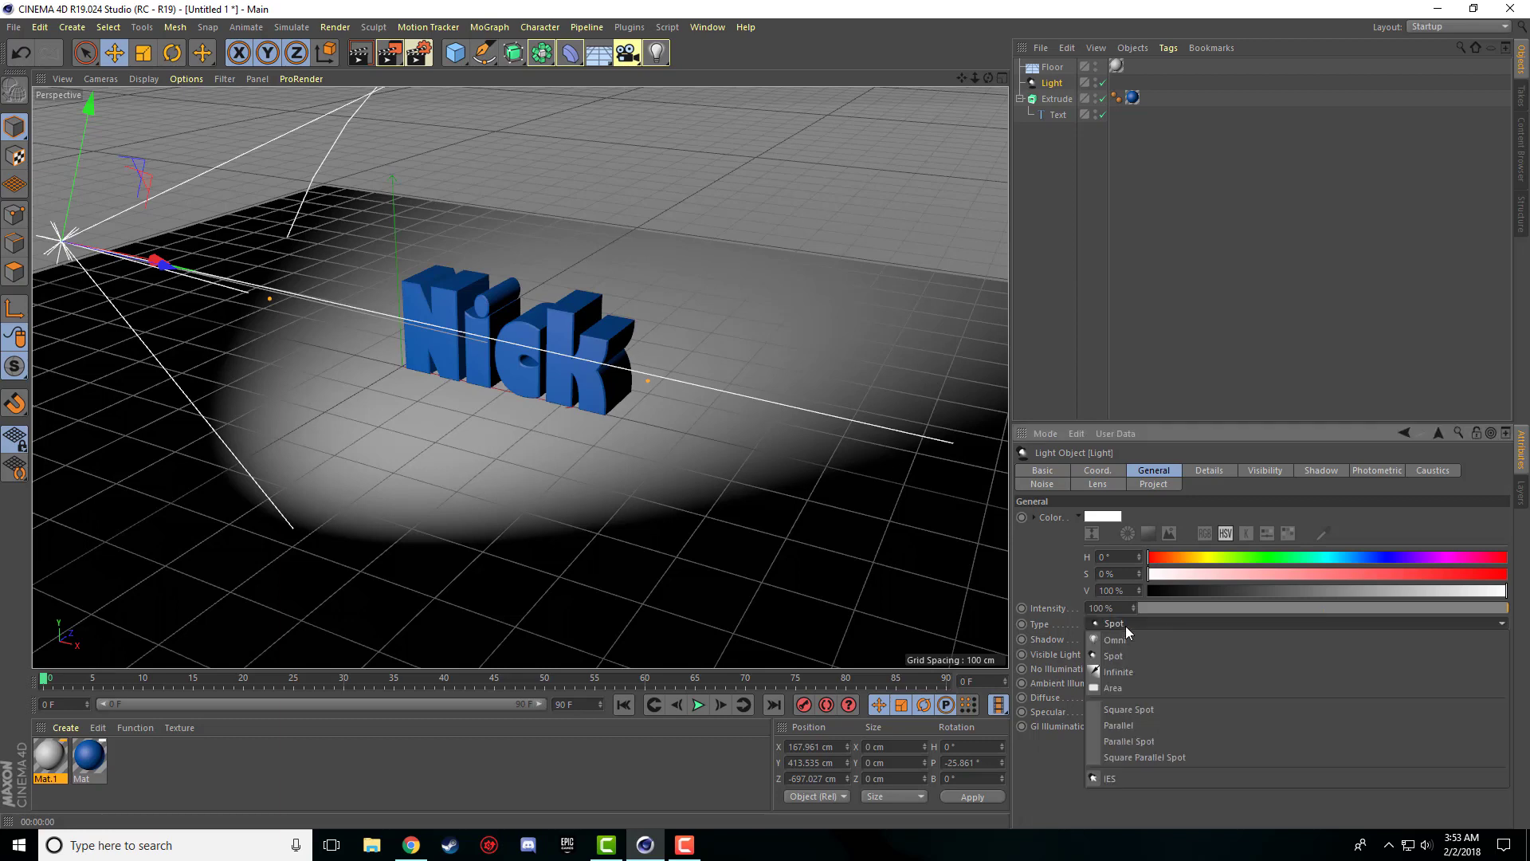
left_click(1125, 625)
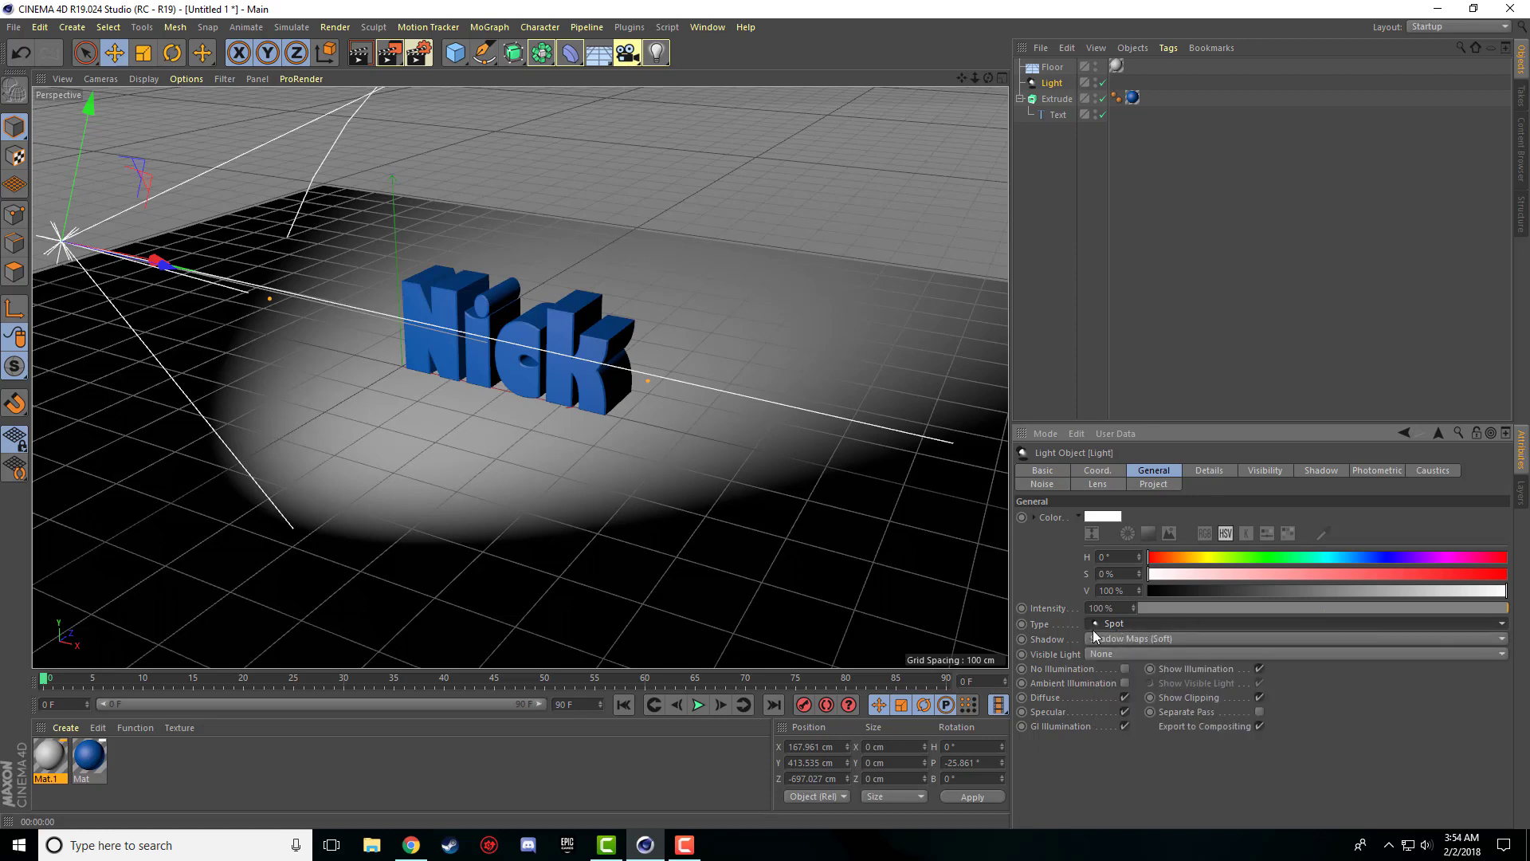
left_click(1165, 624)
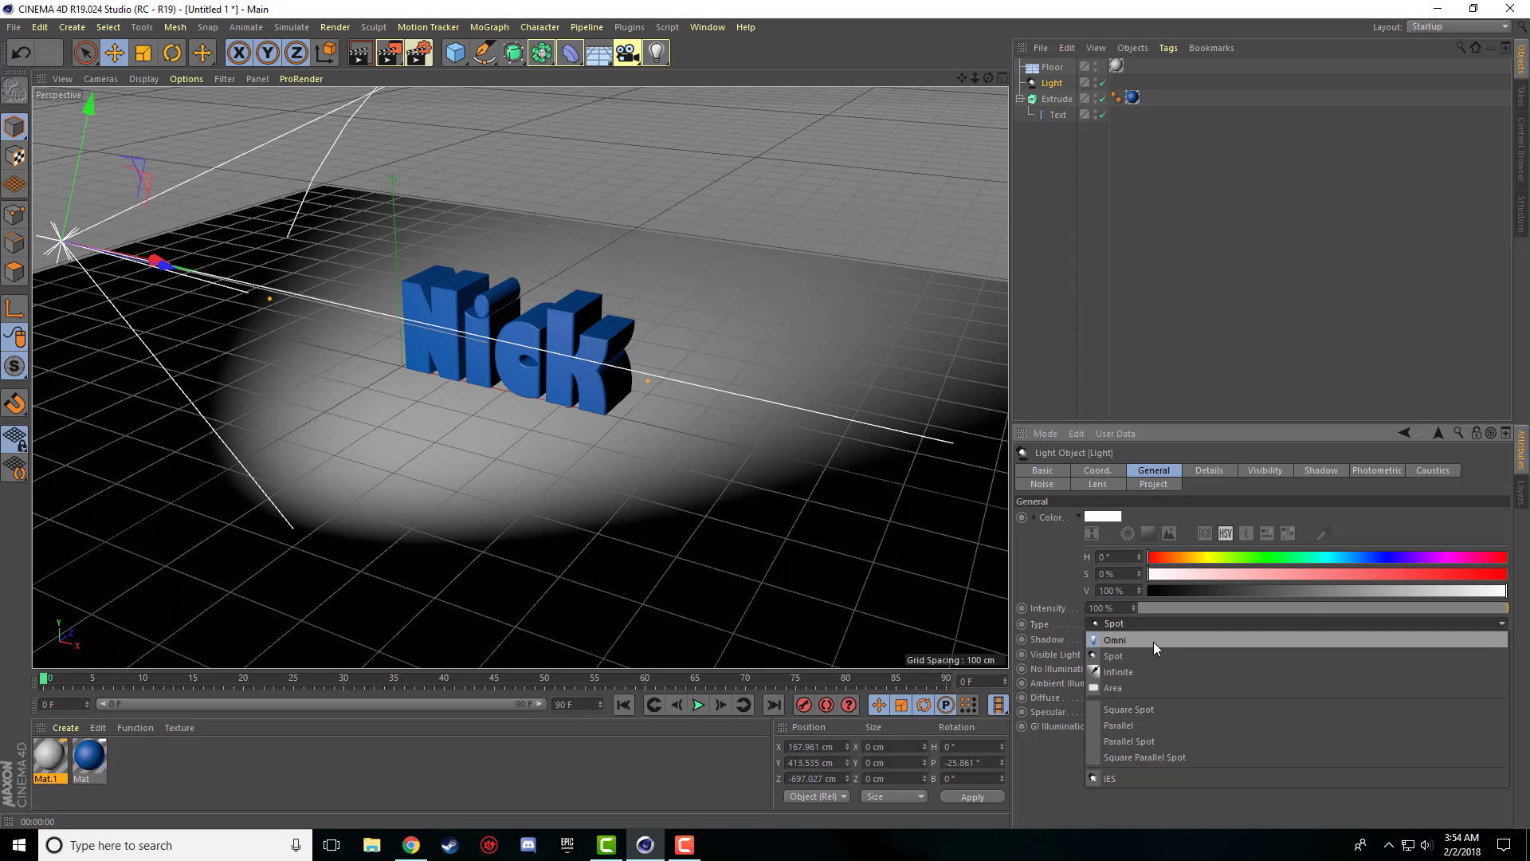
left_click(1137, 641)
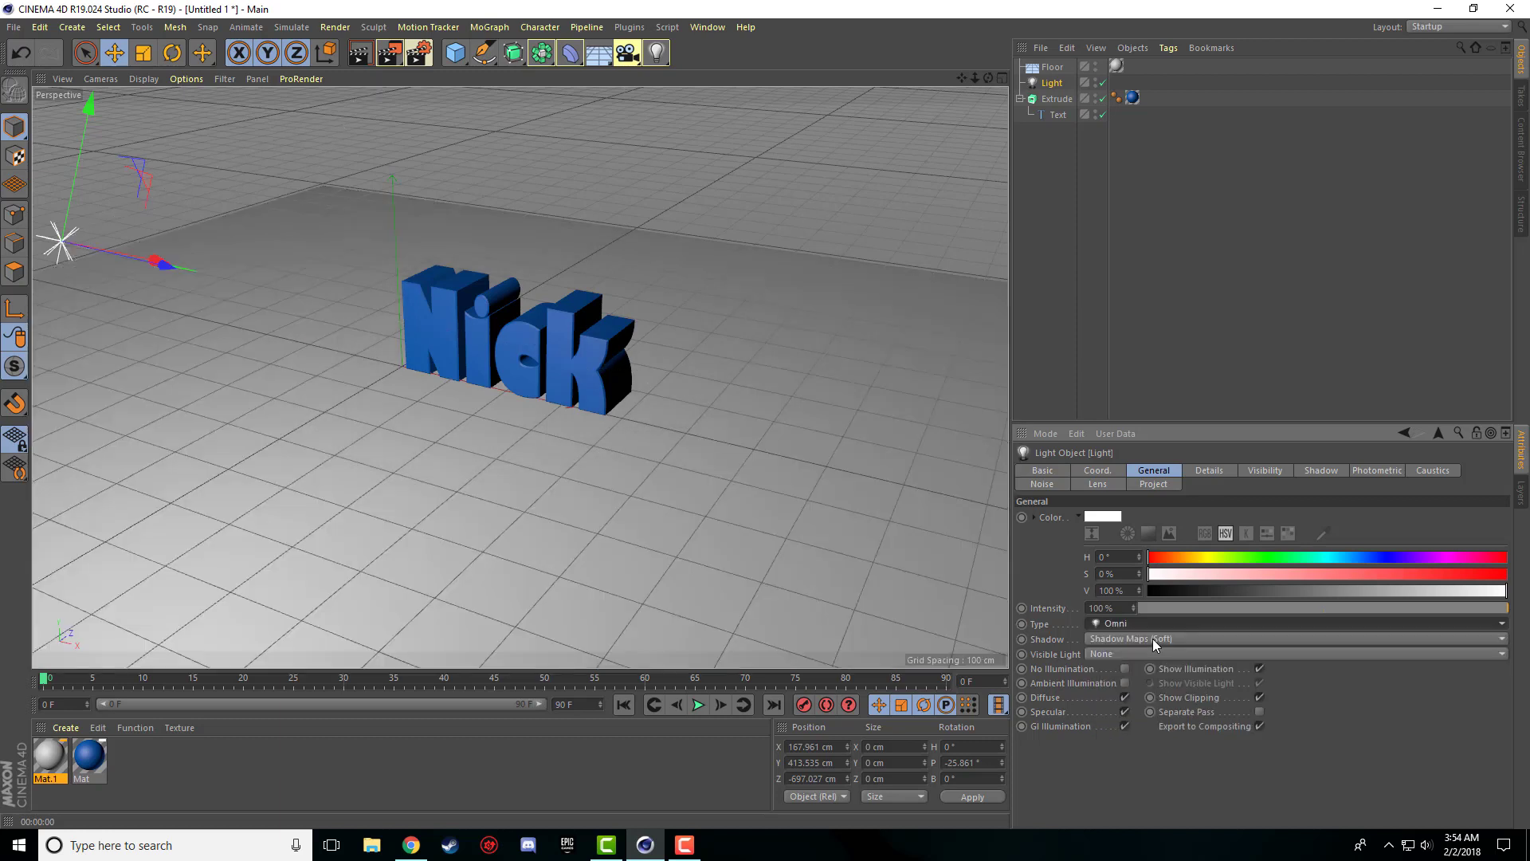
left_click(360, 54)
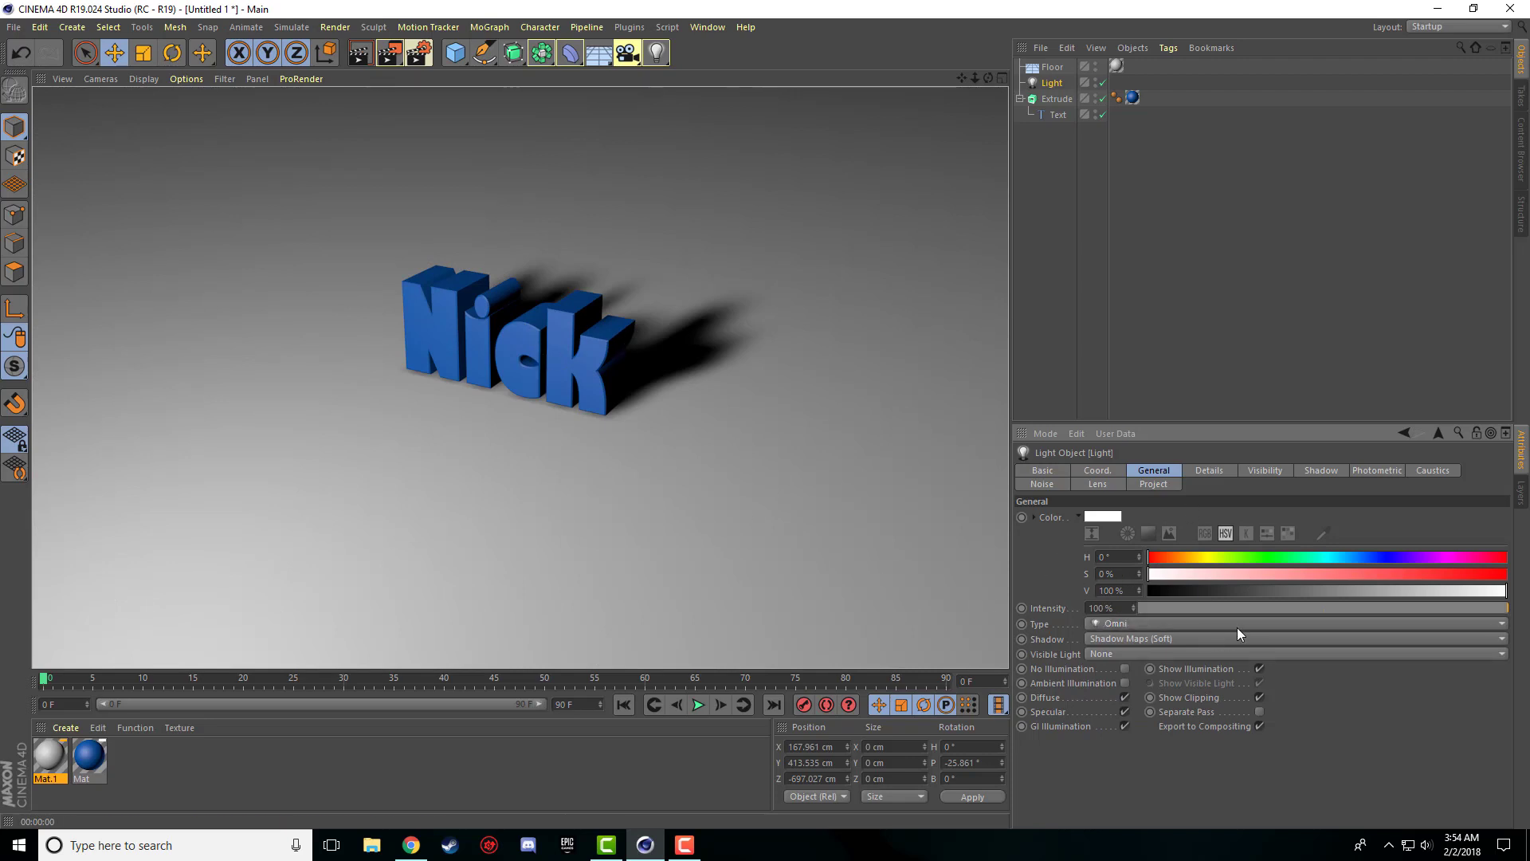
middle_click(837, 471)
middle_click(379, 276)
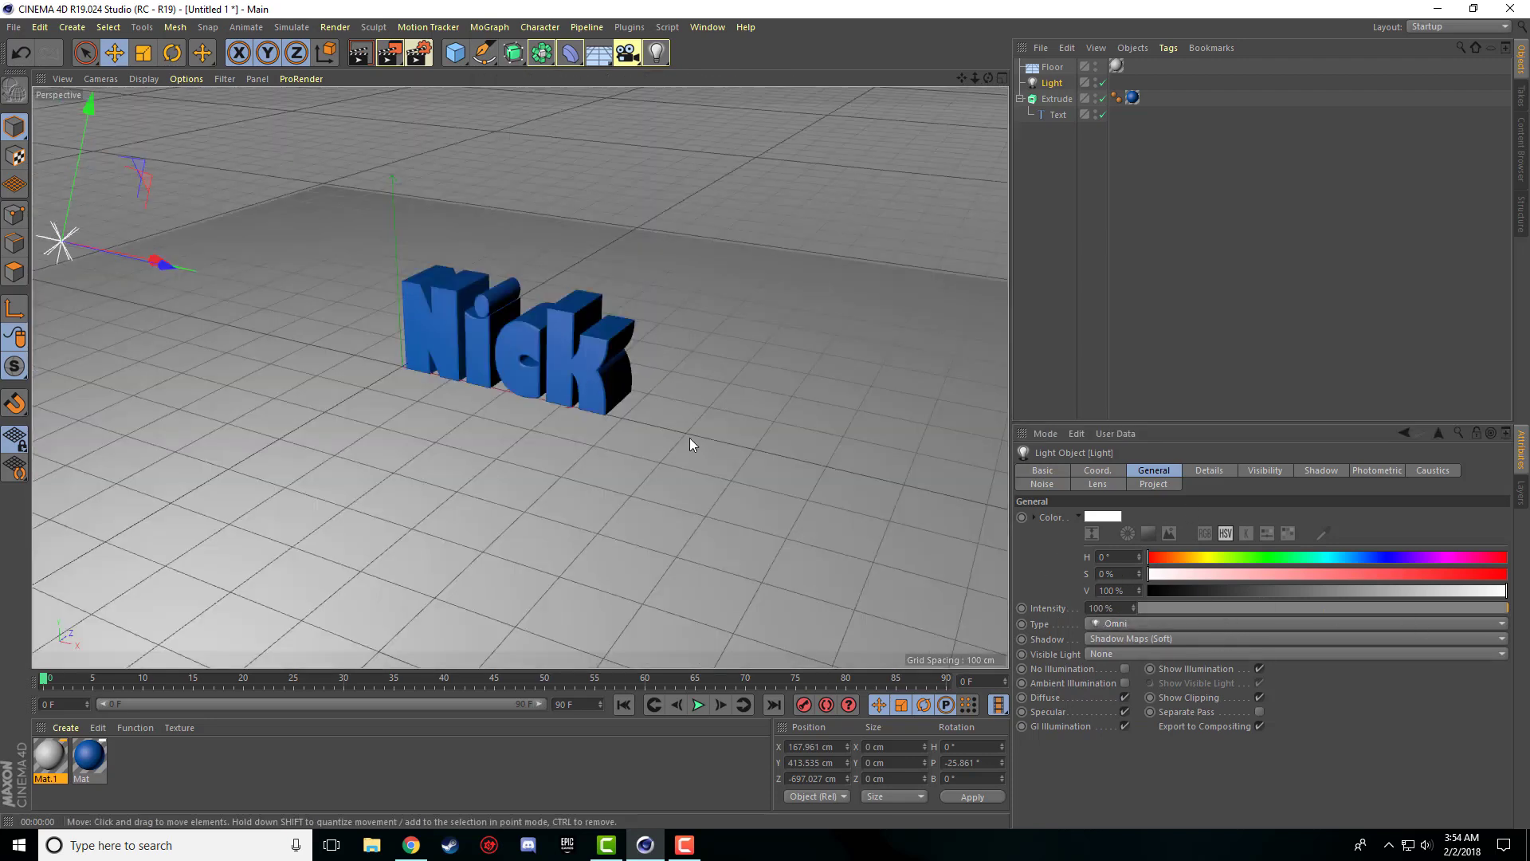
left_click_drag(695, 439, 693, 446, "alt")
- Reframe the Perspective view on the Nick text and render it with Ctrl+R
mouse_move(961, 79)
left_mouse_down()
mouse_move(1017, 128)
mouse_move(954, 85)
left_mouse_up()
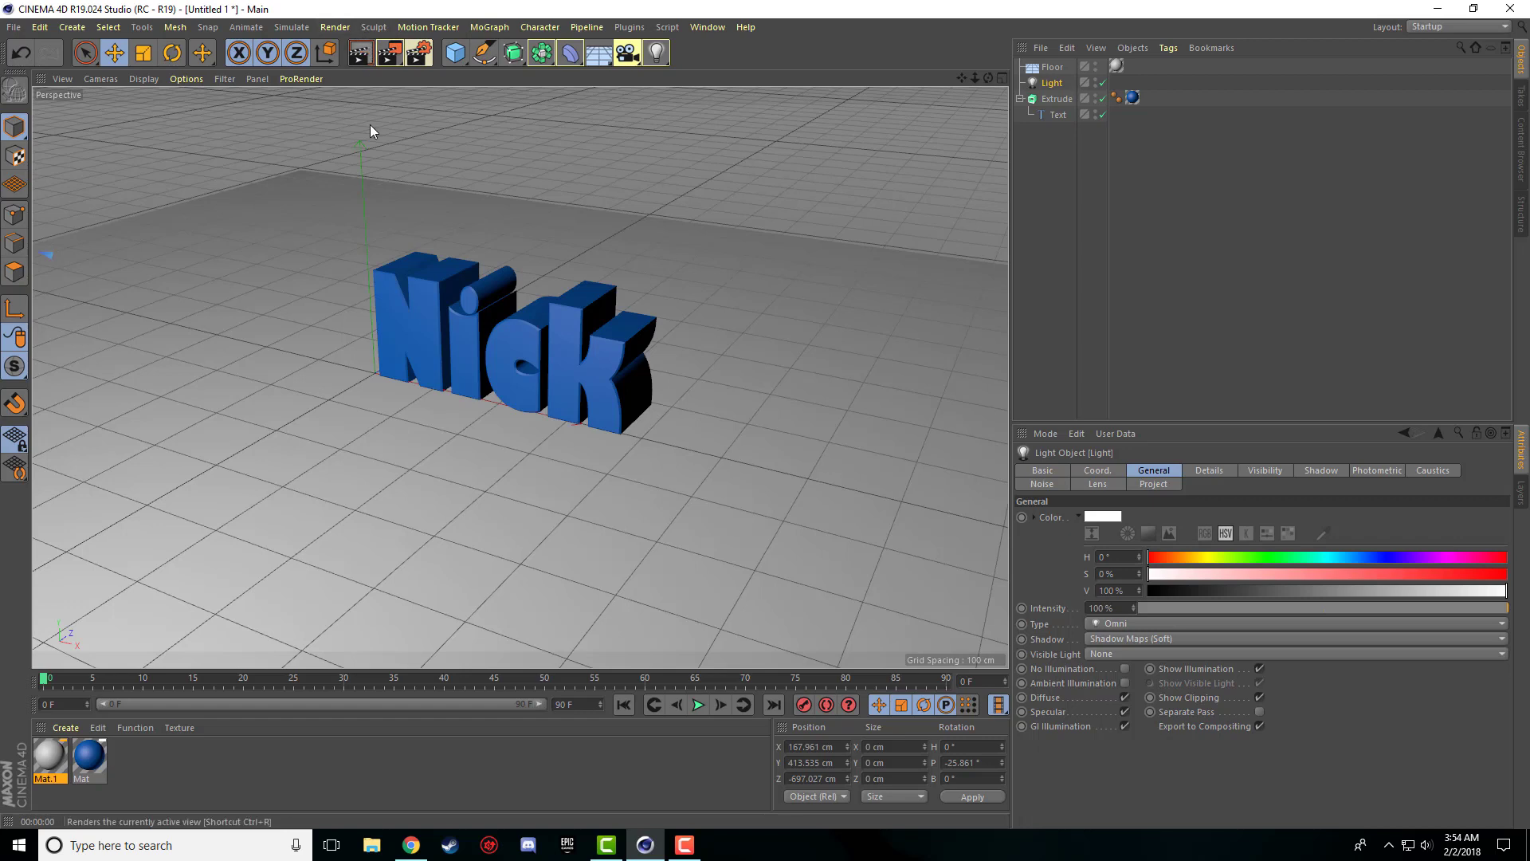
key("ctrl+r")
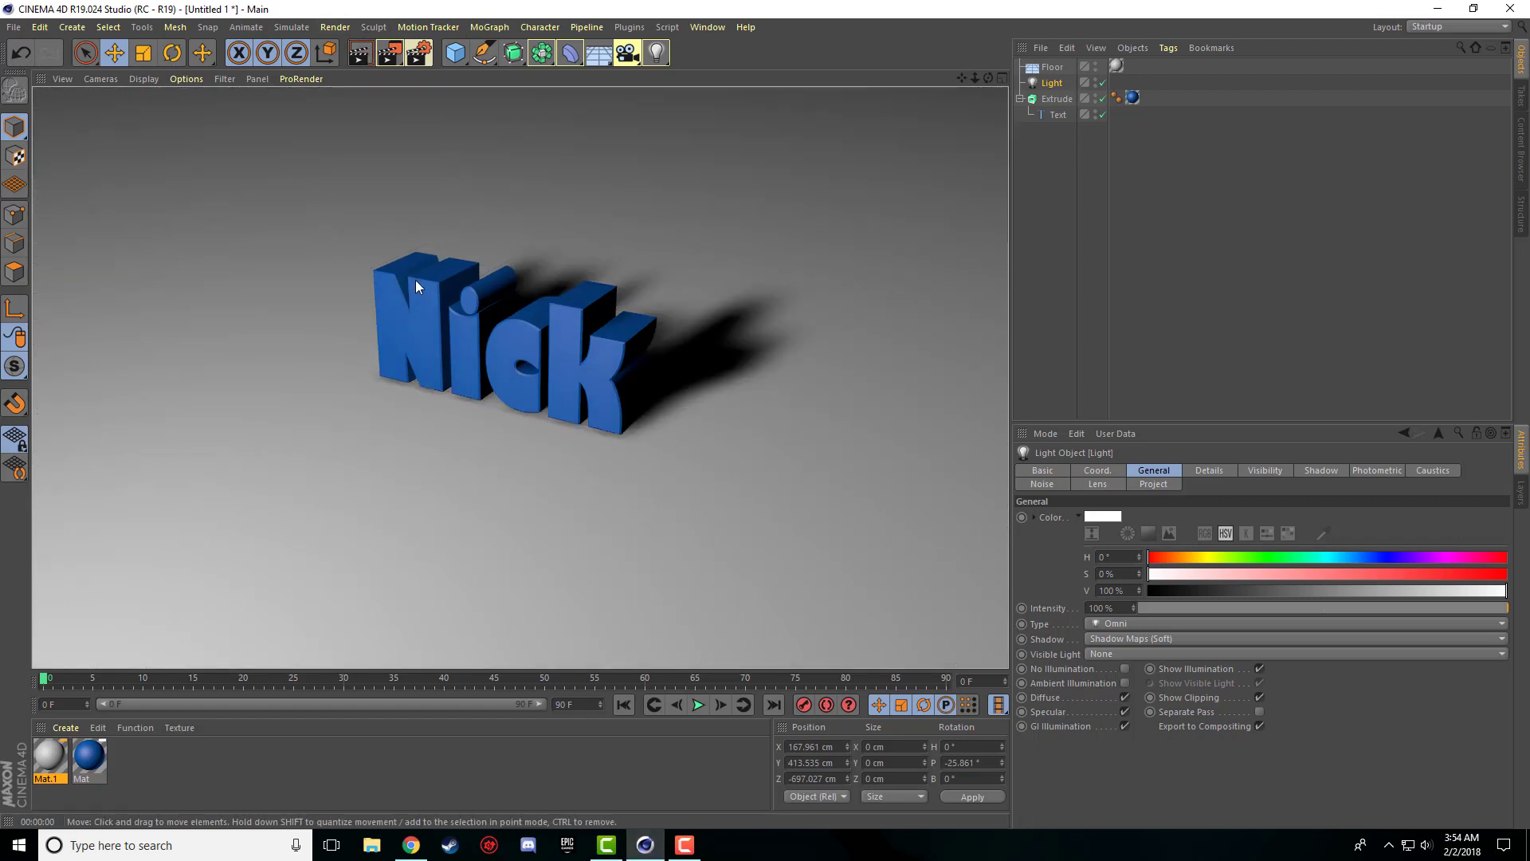
- Add the Global Illumination effect in Render Settings, keeping the default Irradiance Cache method
left_click(419, 54)
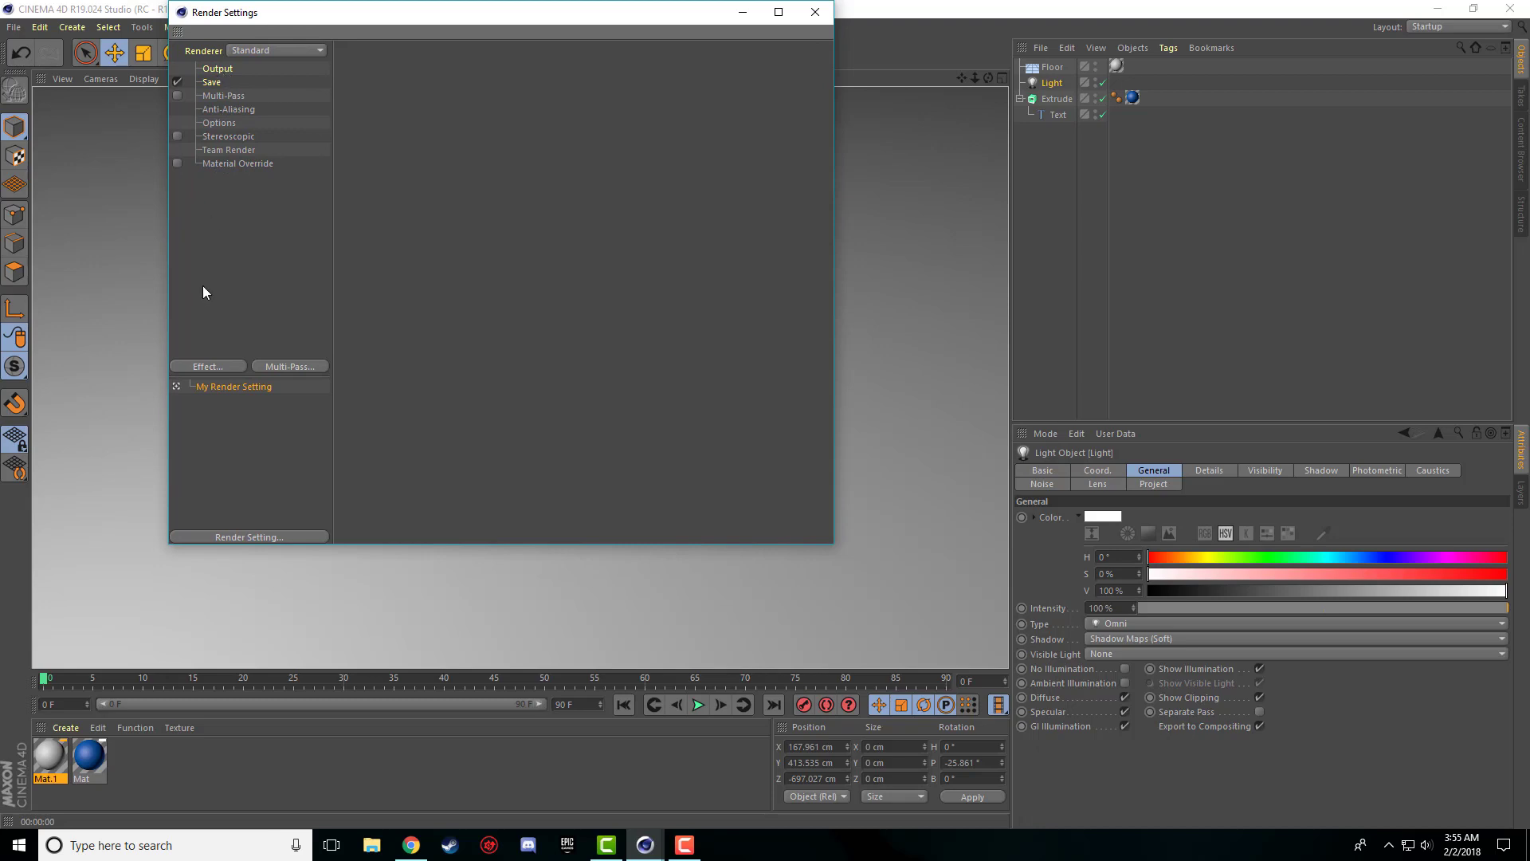
right_click(232, 187)
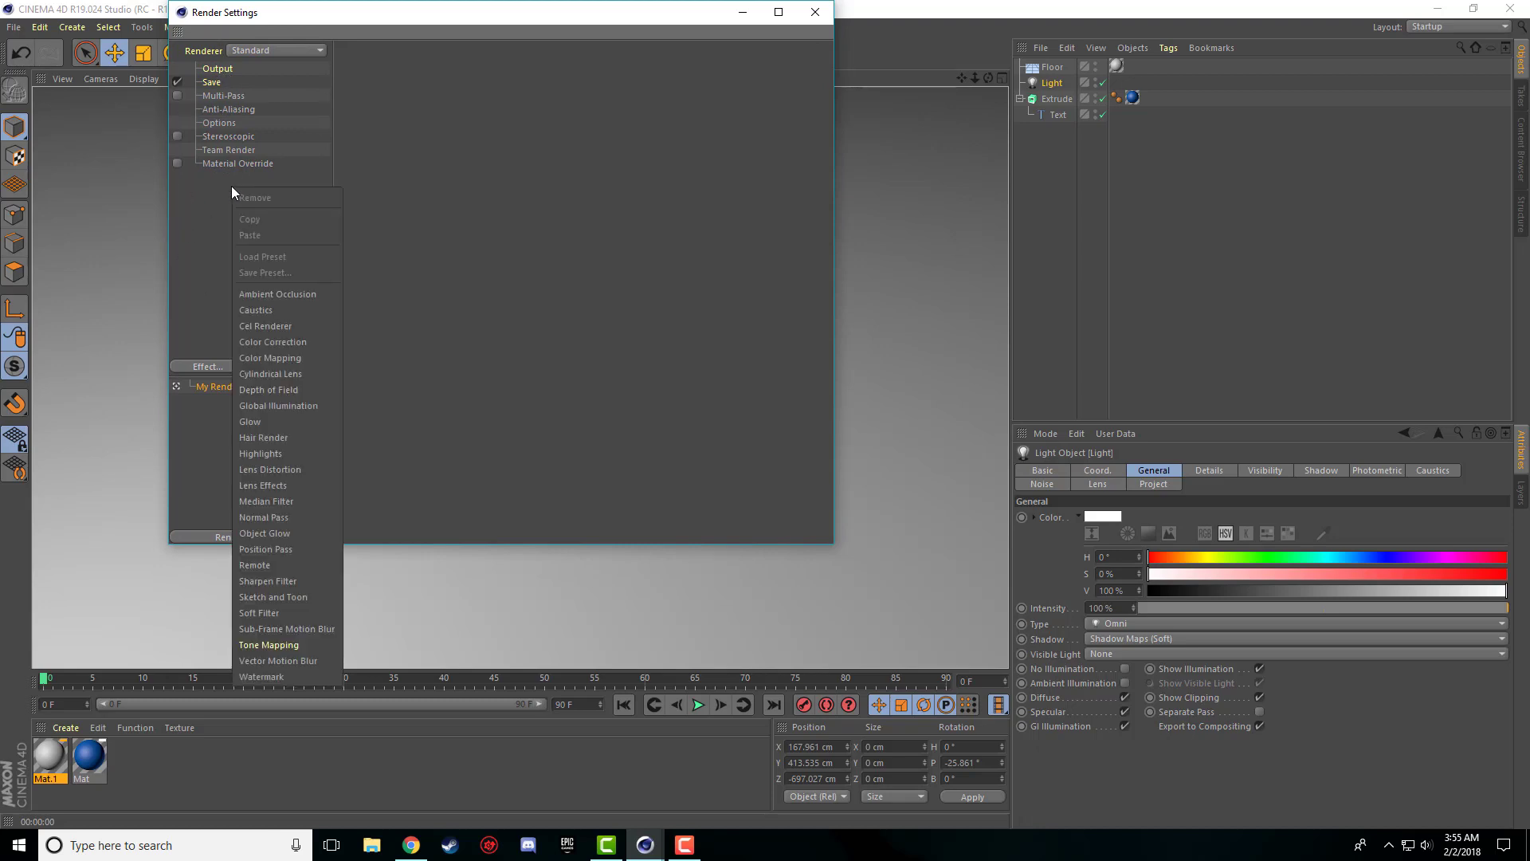
left_click(298, 409)
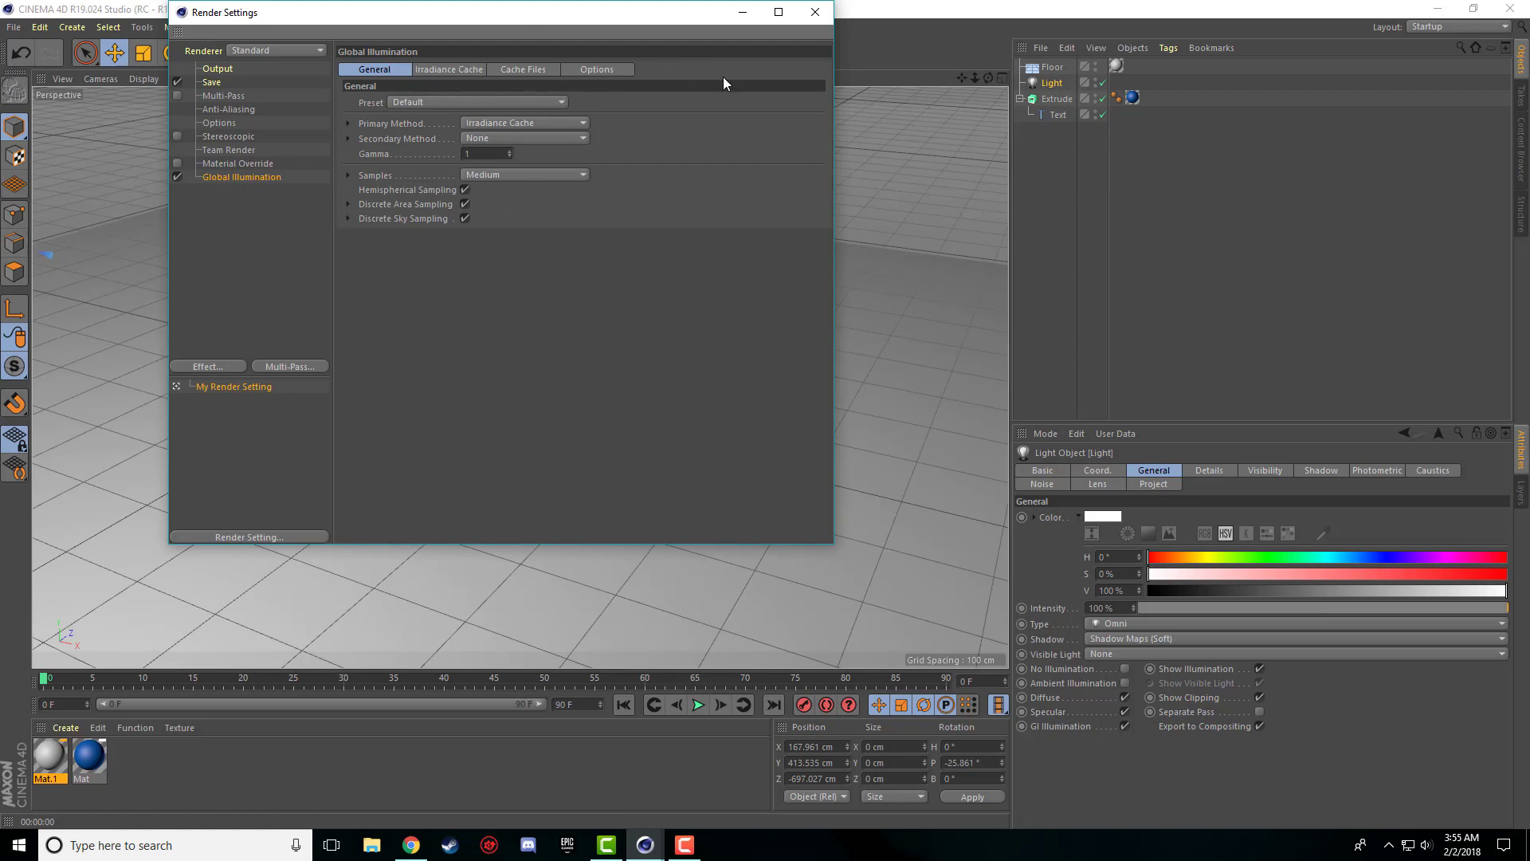
left_click(815, 12)
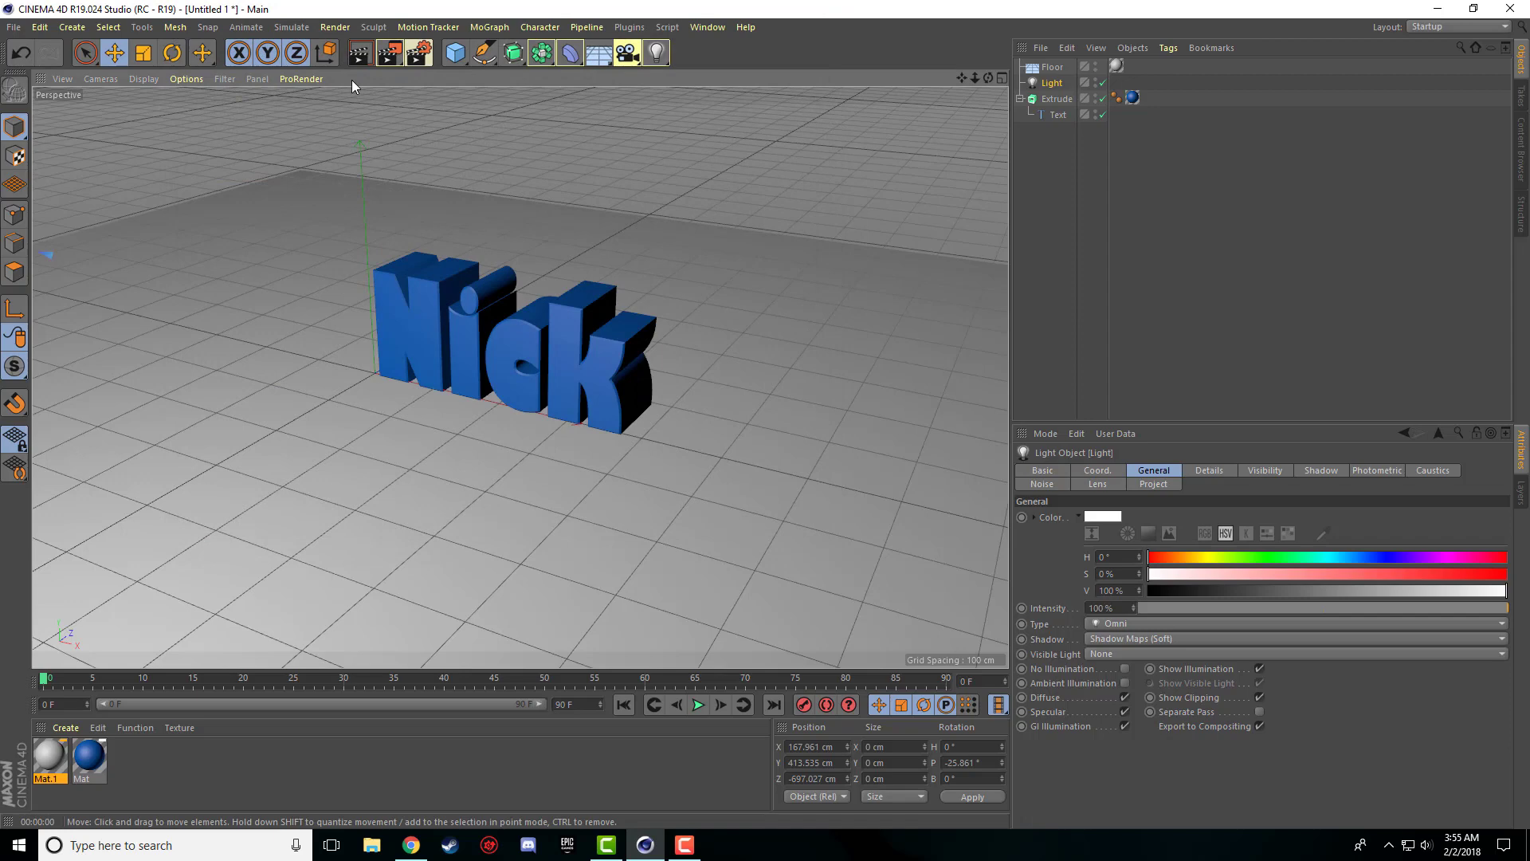
- Start a Global Illumination render of the Nick text scene
left_click(360, 54)
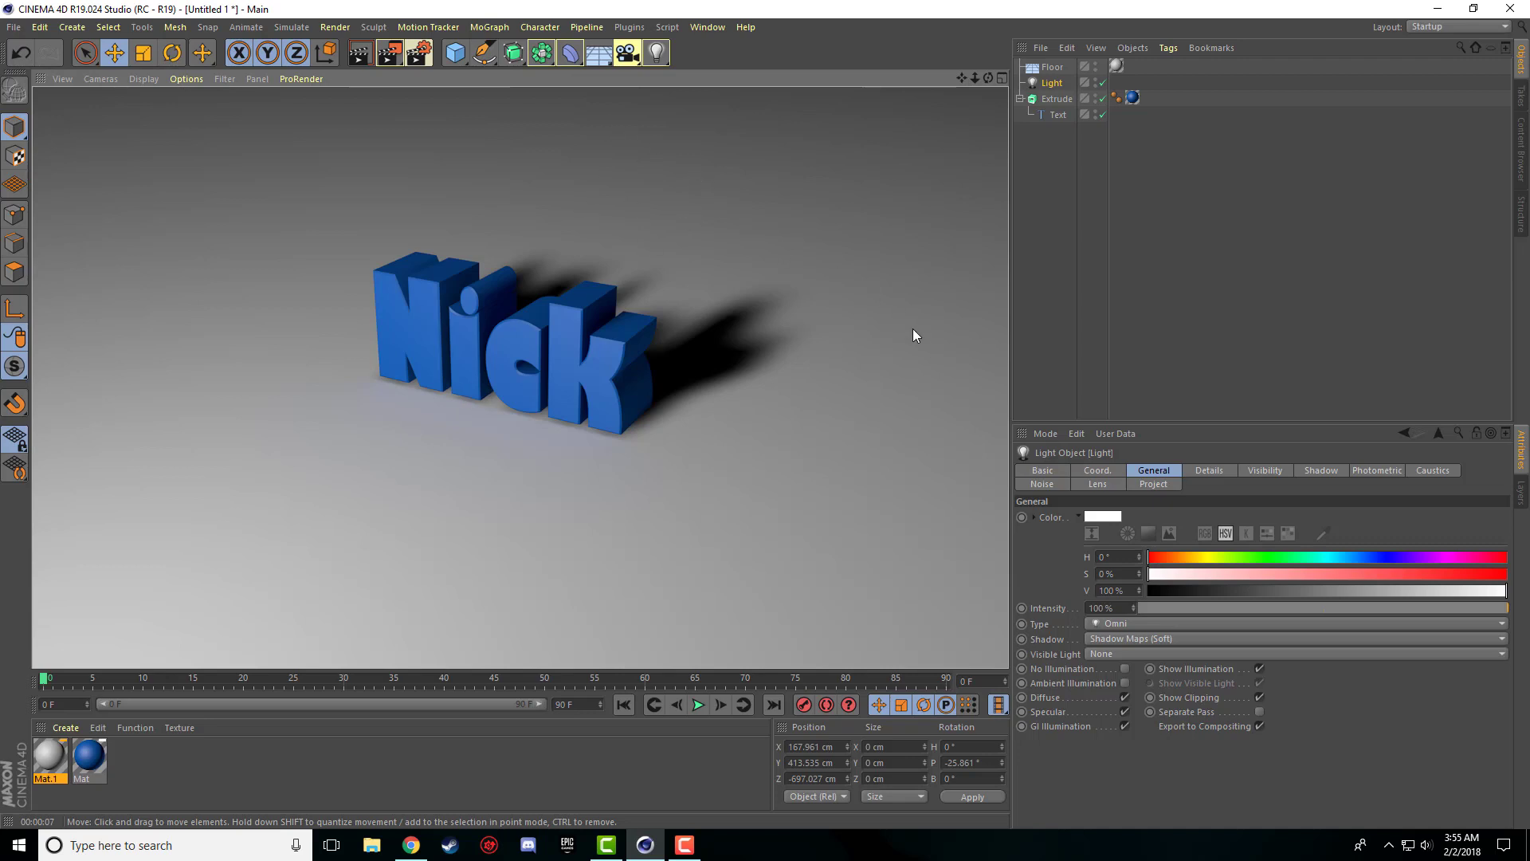
scroll(710, 311, "up", 8)
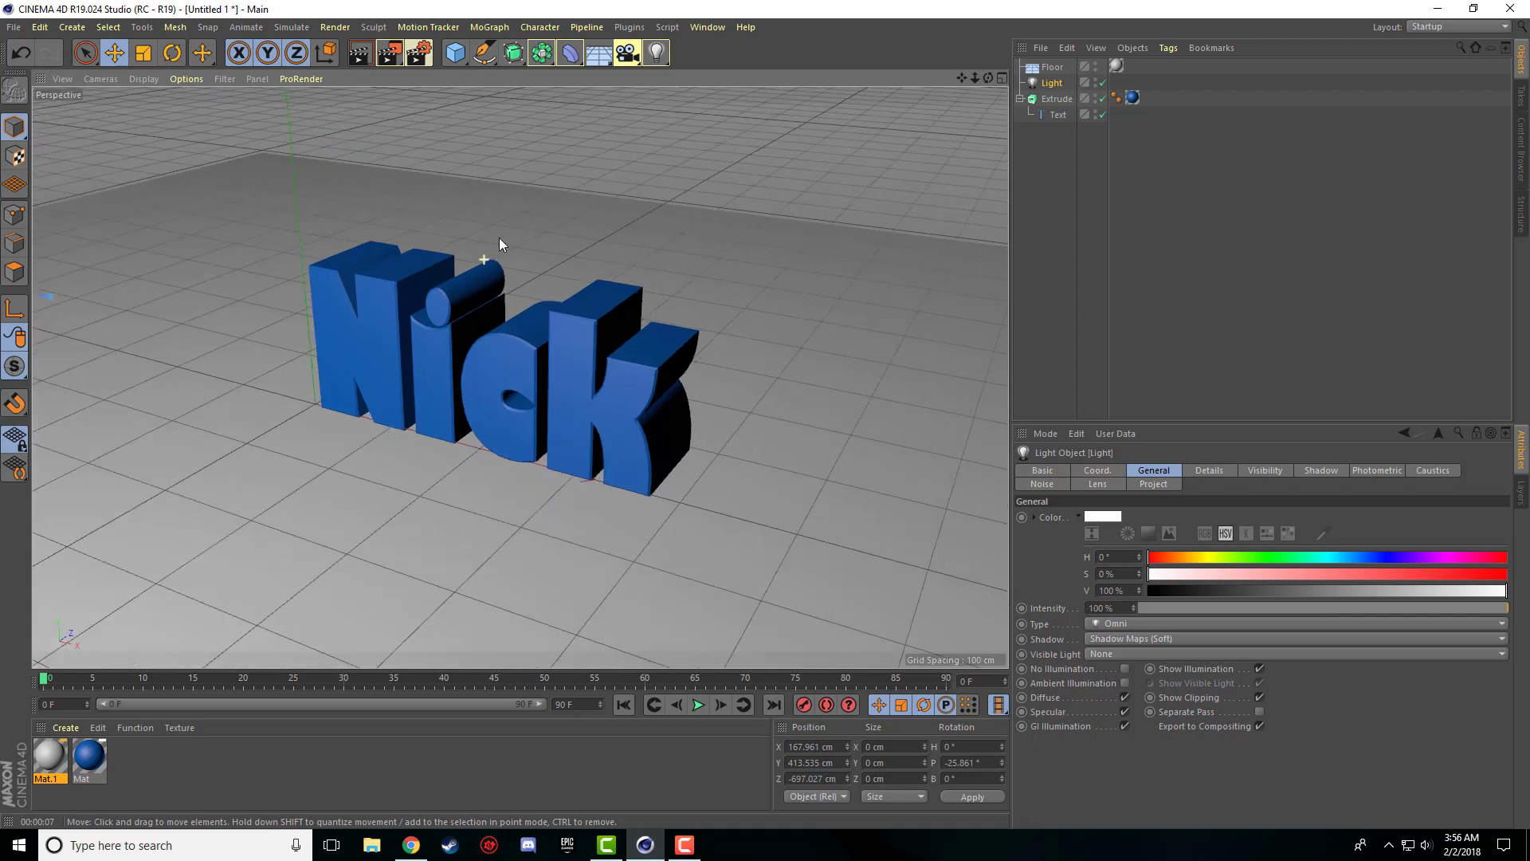
scroll(499, 237, "down", 5)
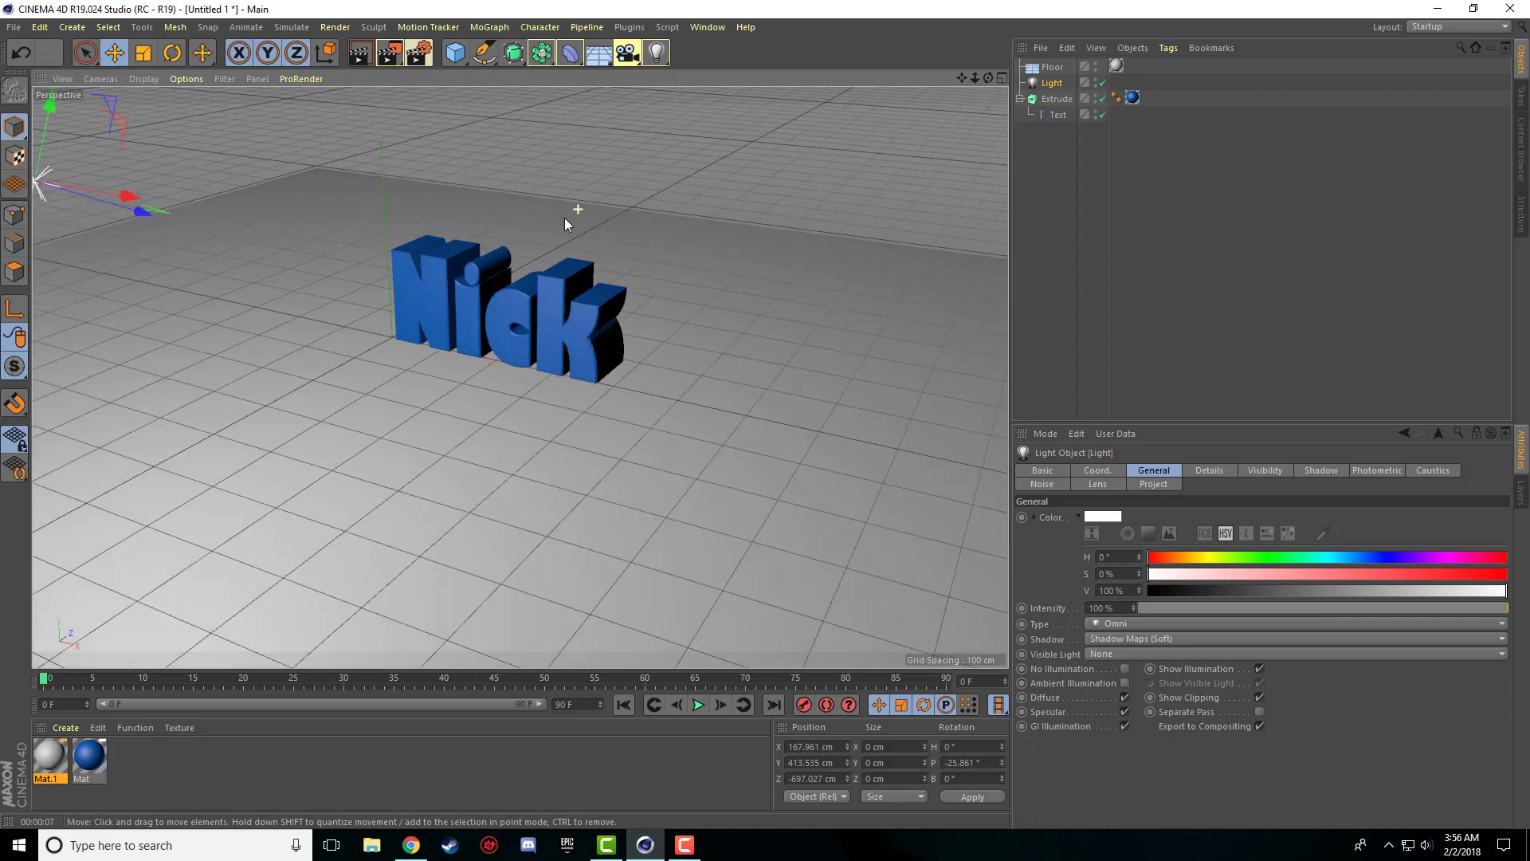
- In the Right view, lower the omni light and move it forward to Y 275.729, Z 5.664 cm
middle_click(734, 185)
left_click_drag(226, 522, 355, 504)
middle_click(389, 129)
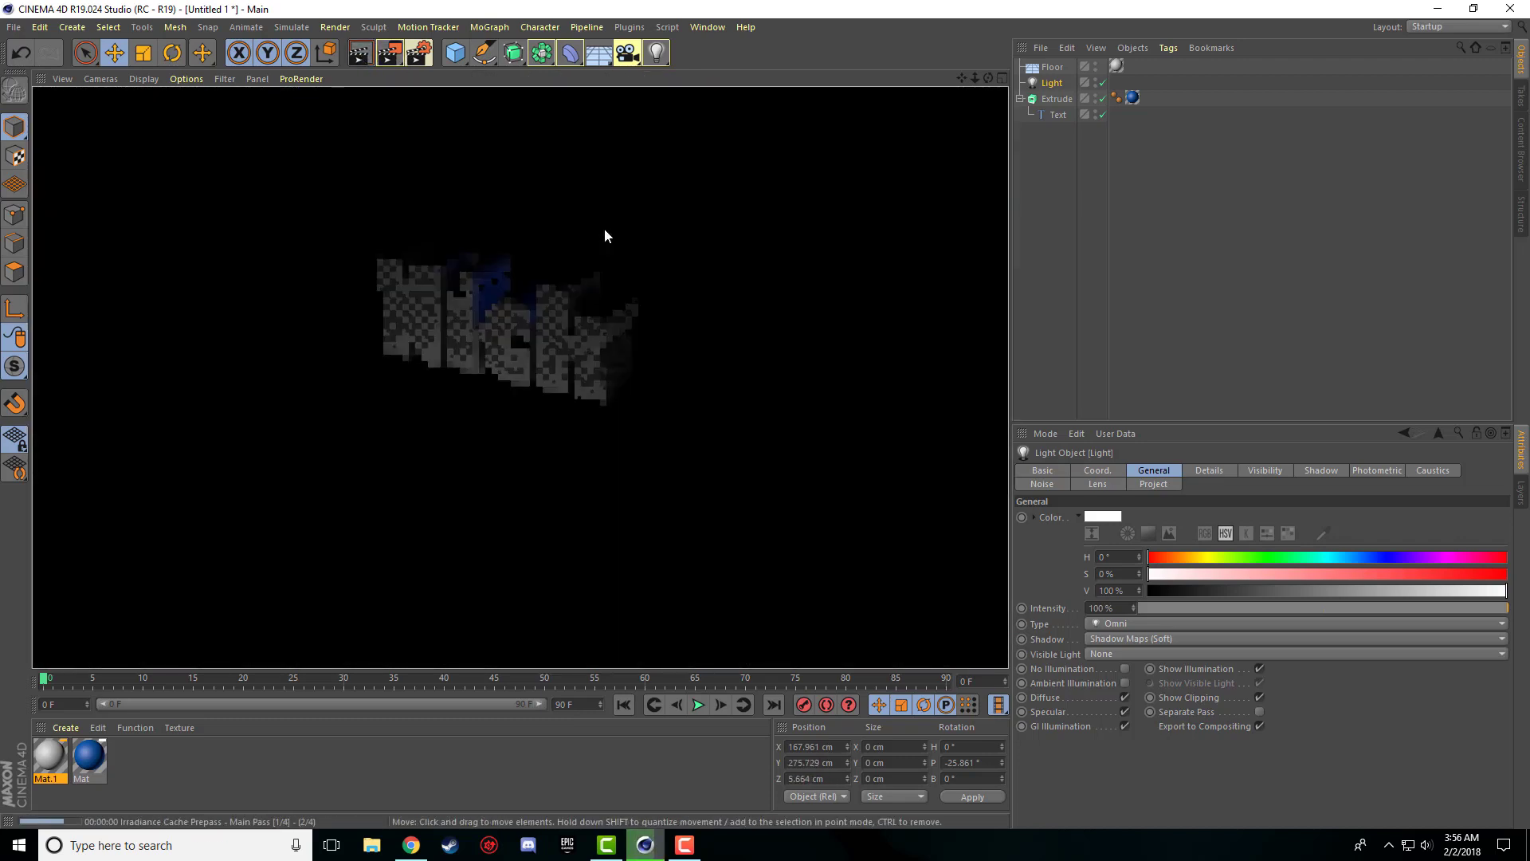